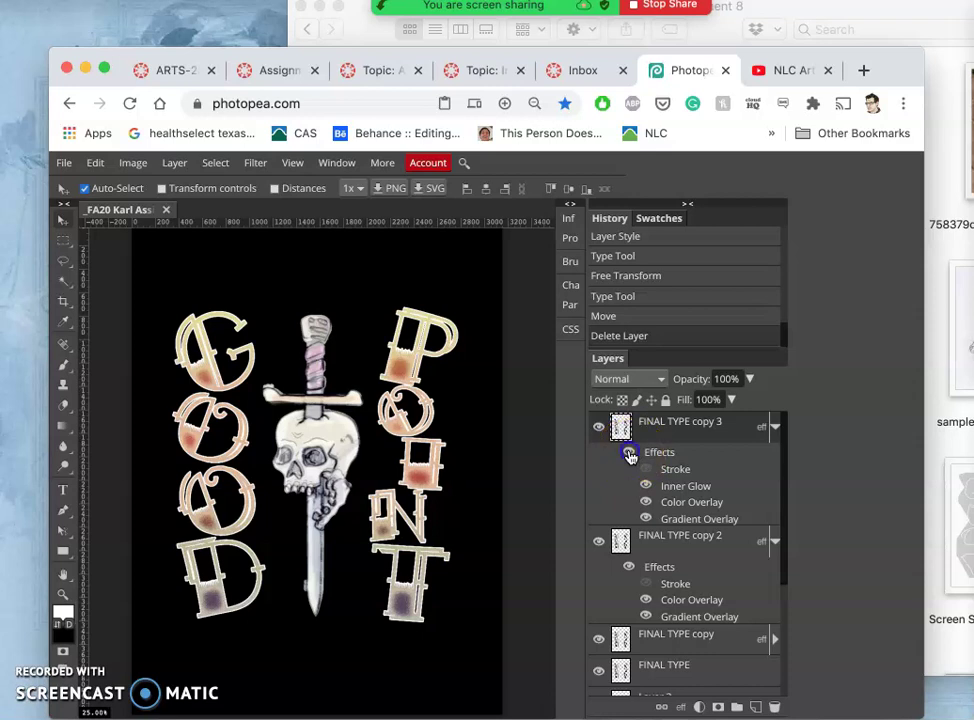
Compare the lettering with FINAL TYPE copy 3's effects off and on, and view the artwork over the white, gray and black backgrounds.
click(629, 453)
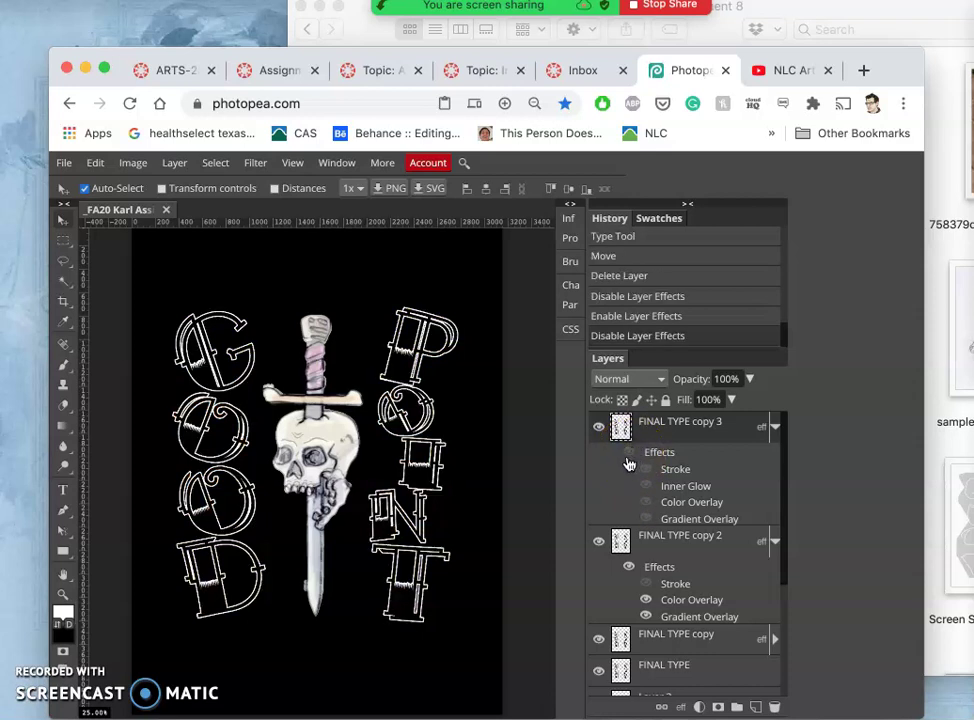
click(630, 456)
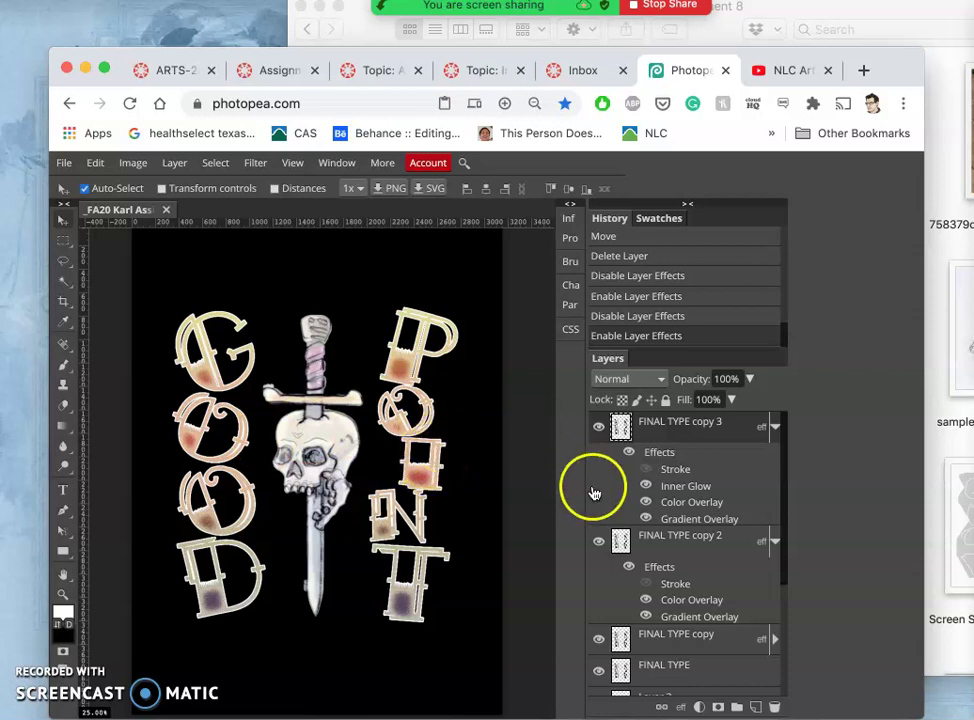
scroll(602, 530, down, 4)
click(598, 620)
click(598, 650)
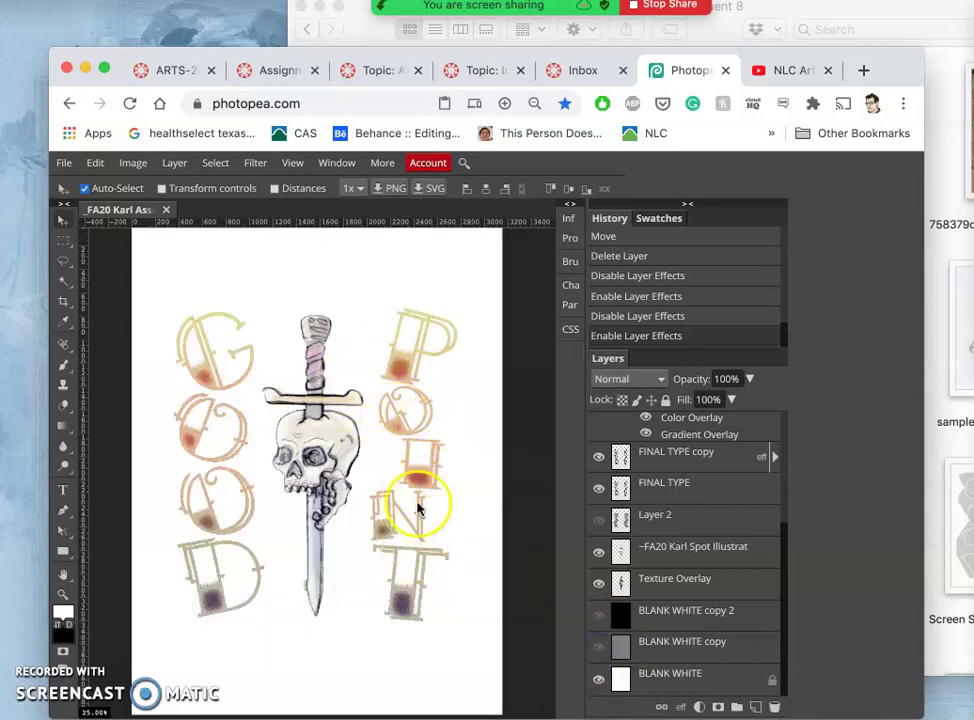
click(598, 655)
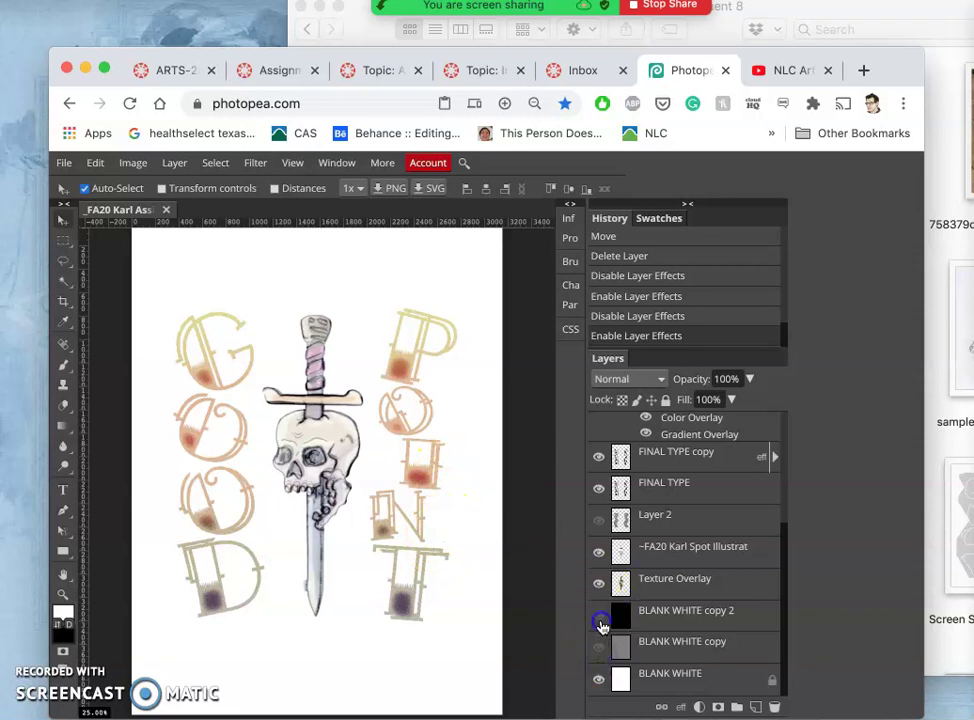
click(599, 620)
click(599, 620)
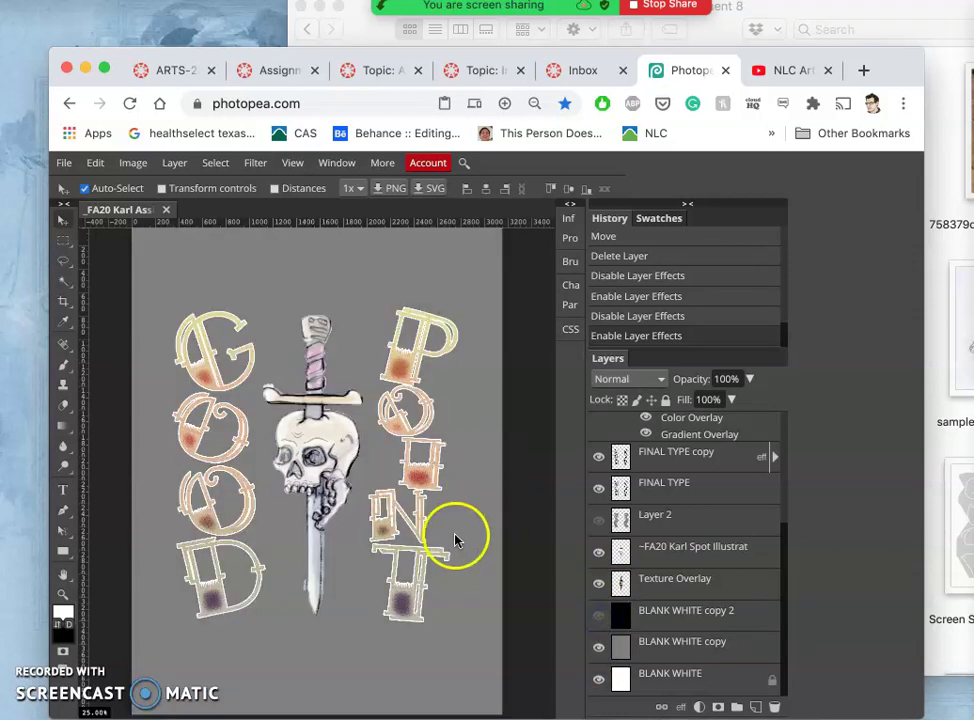
click(599, 620)
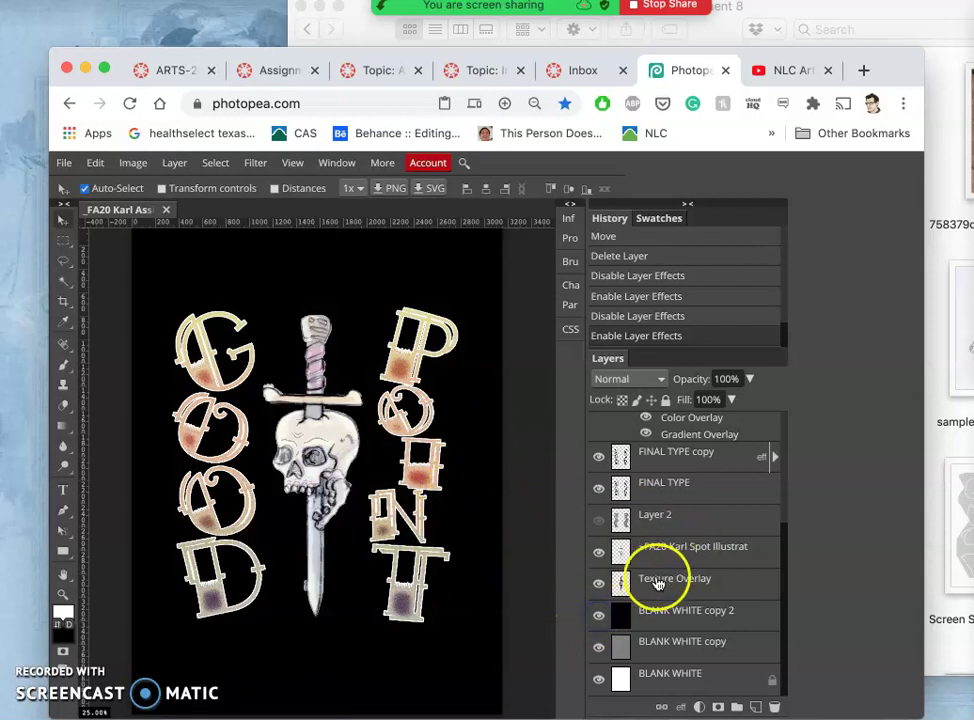
Set the Inner Glow of the FINAL TYPE copy 3 layer to 55% opacity and 50% noise, and apply it.
scroll(660, 580, up, 4)
scroll(660, 580, up, 5)
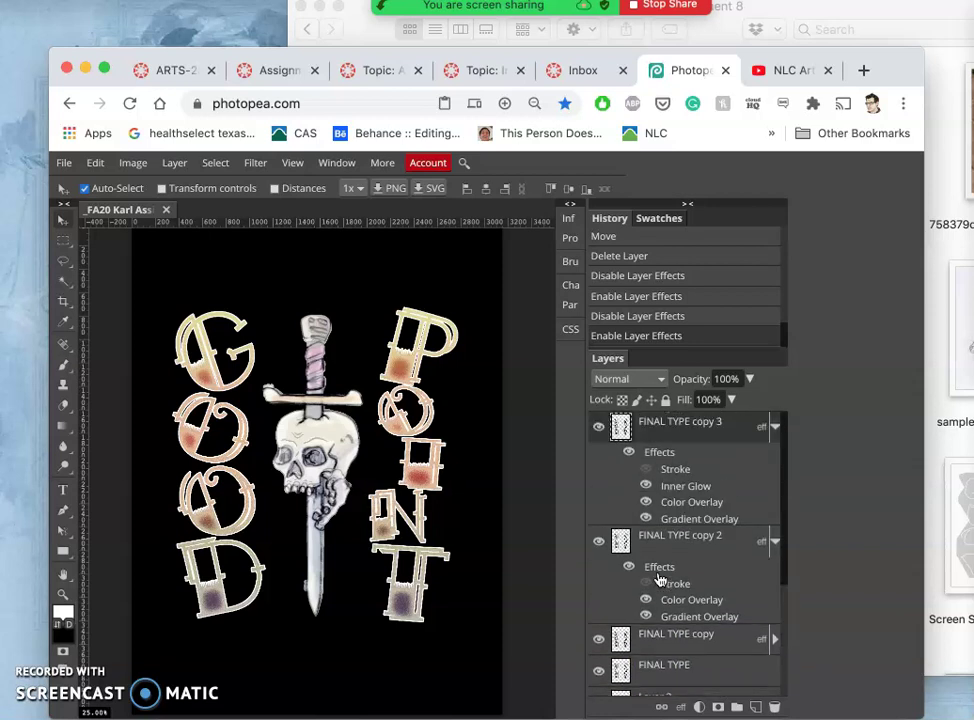
double_click(679, 487)
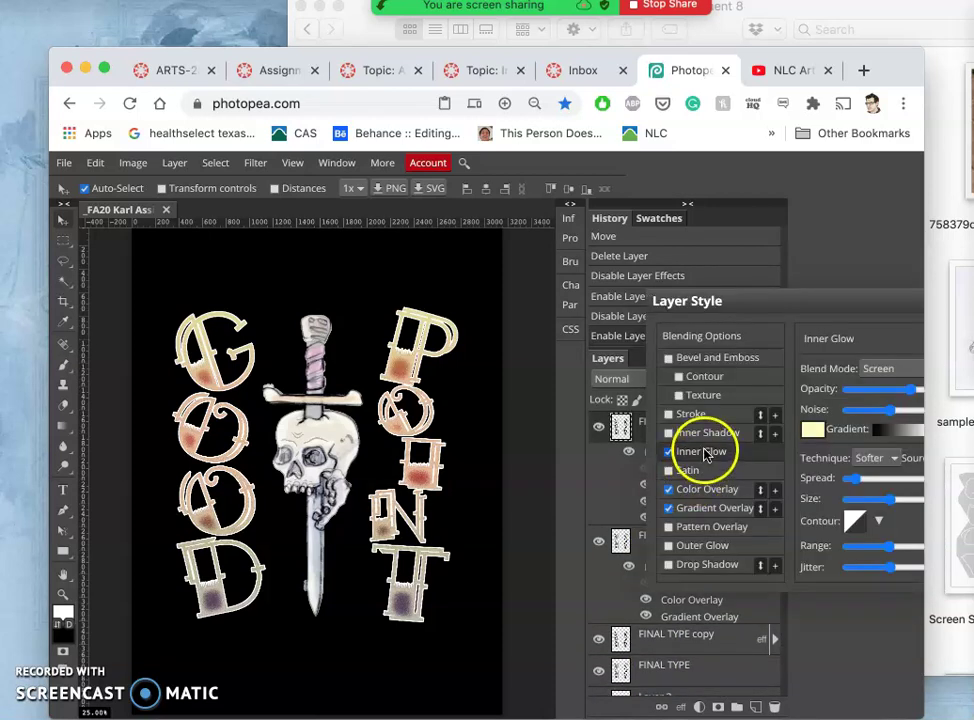
drag(796, 303, 591, 234)
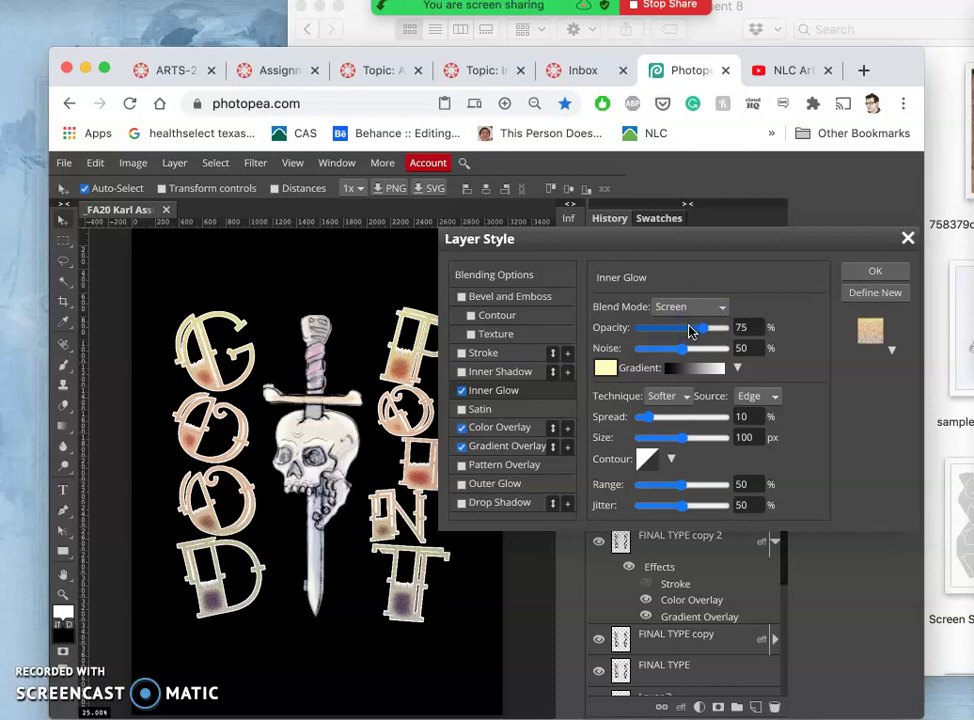
drag(698, 336, 703, 337)
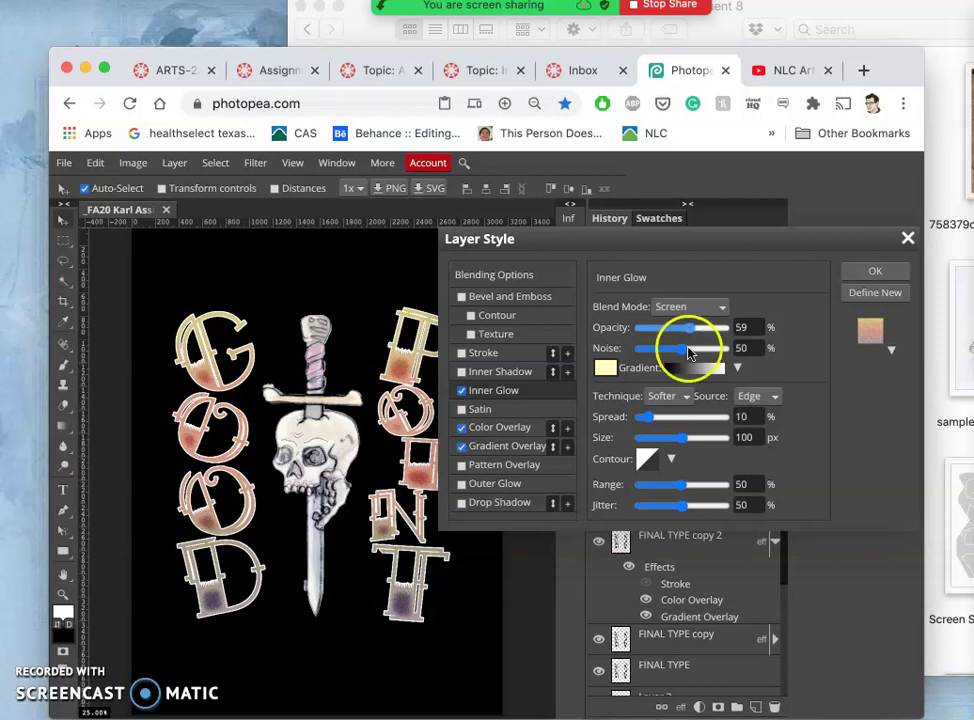
drag(682, 350, 704, 354)
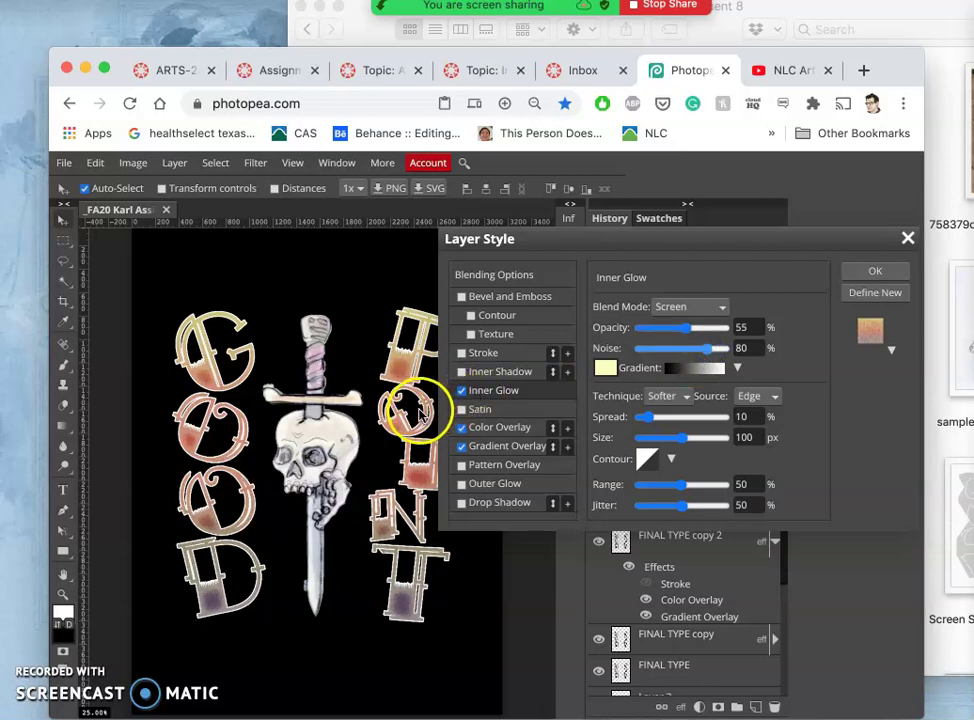
click(346, 308)
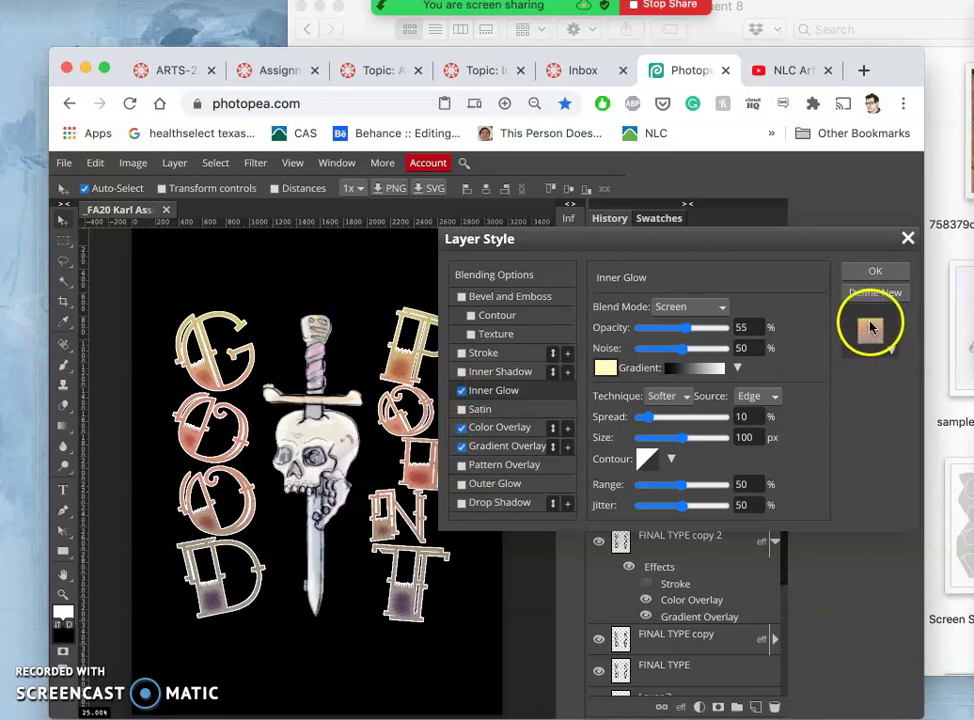
click(868, 275)
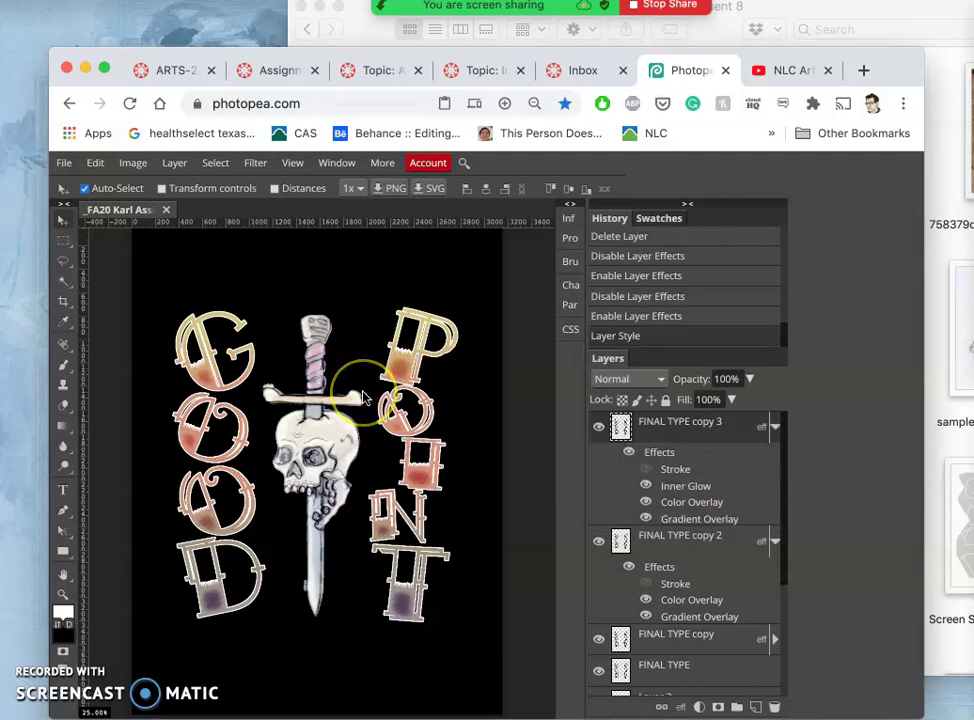
Zoom in on the lower letters of GOOD and examine how the glow looks inside them.
key(super+plus)
key(super+plus)
key(super+plus)
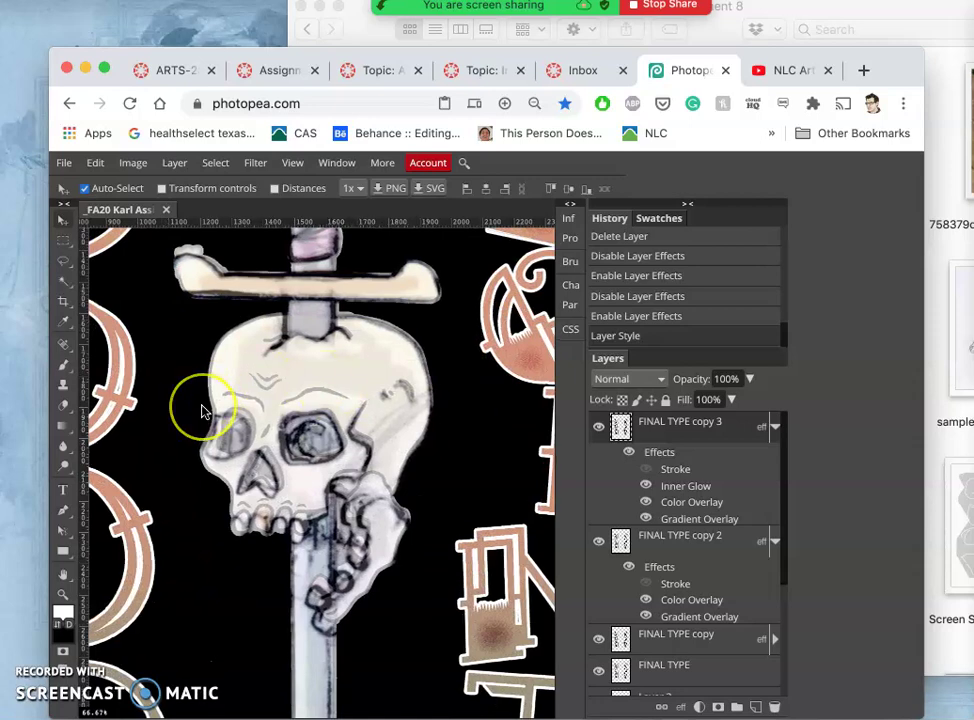
scroll(202, 410, left, 8)
scroll(202, 410, down, 2)
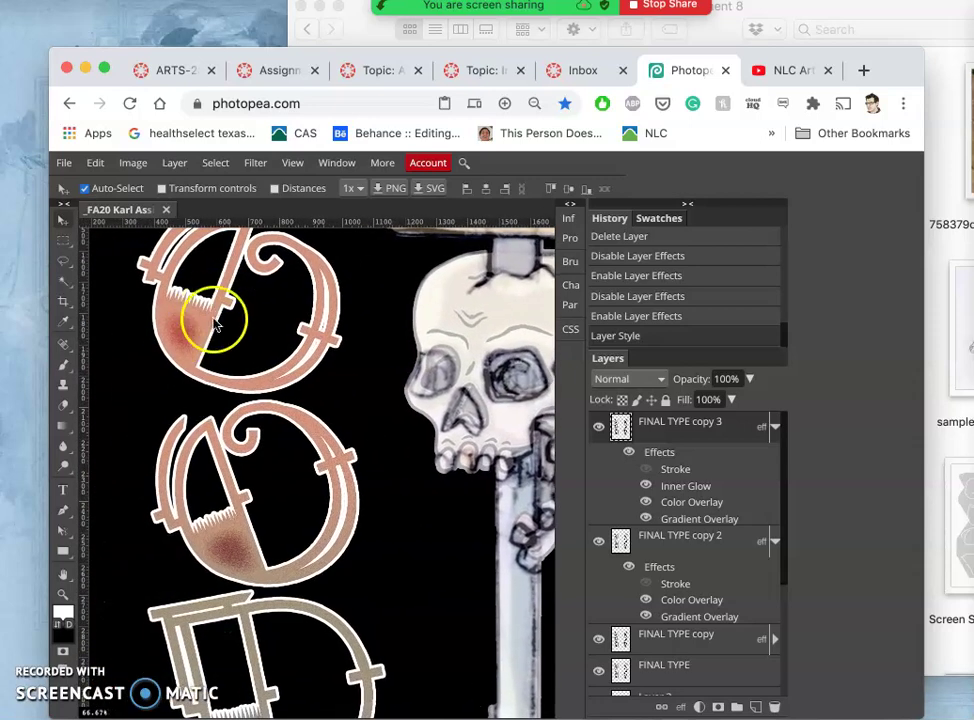
scroll(196, 582, down, 5)
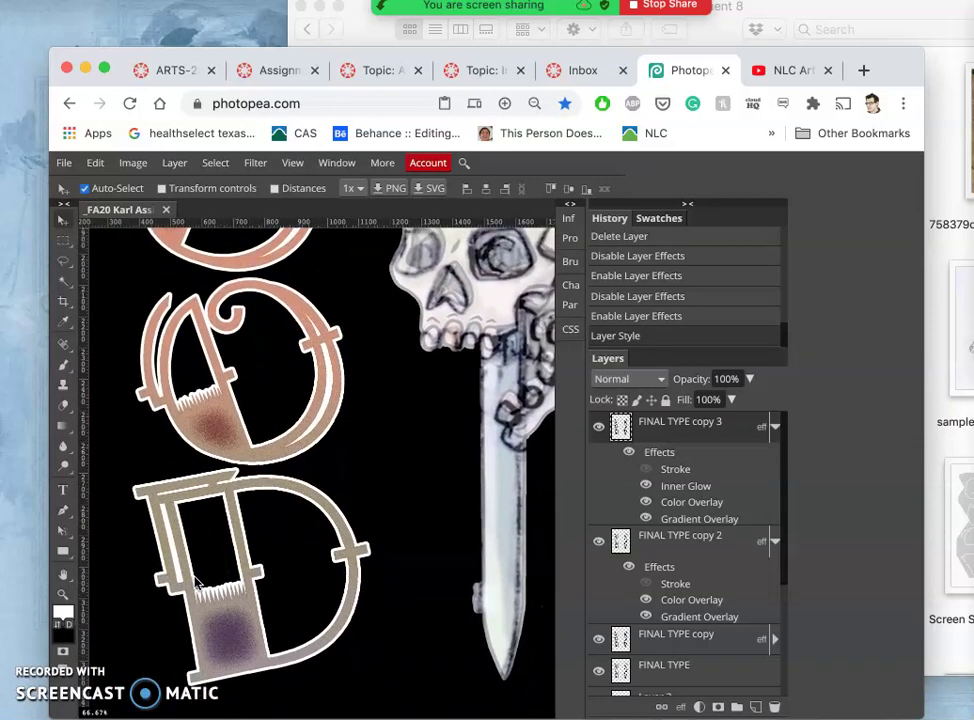
scroll(196, 582, up, 1)
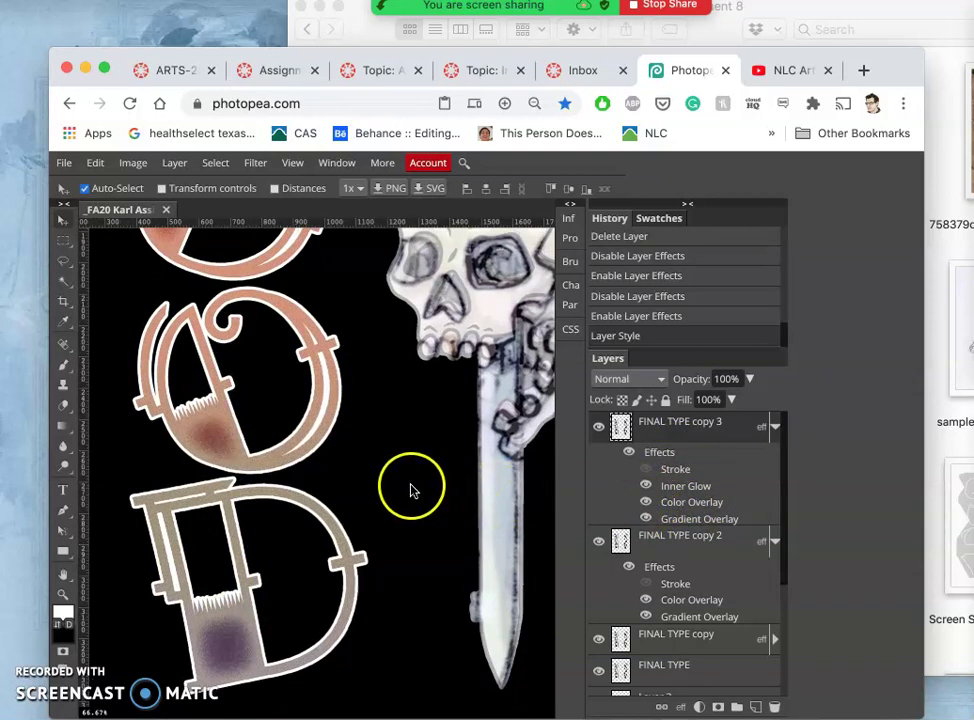
Set the Inner Glow range to 77% and jitter to 88% on FINAL TYPE copy 3, and apply the layer style.
double_click(682, 490)
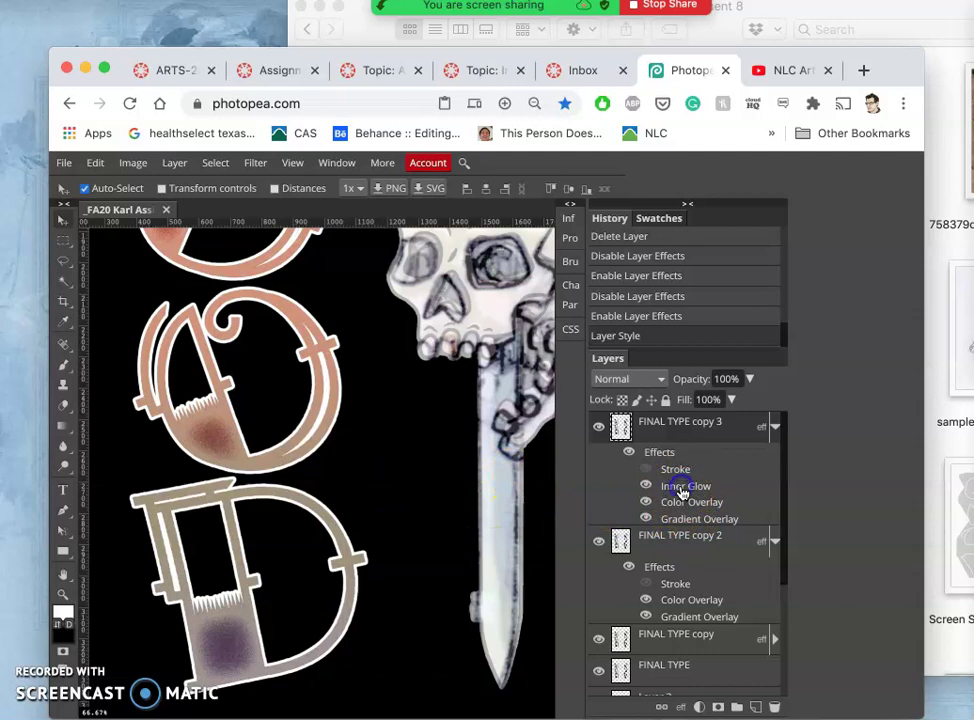
double_click(682, 489)
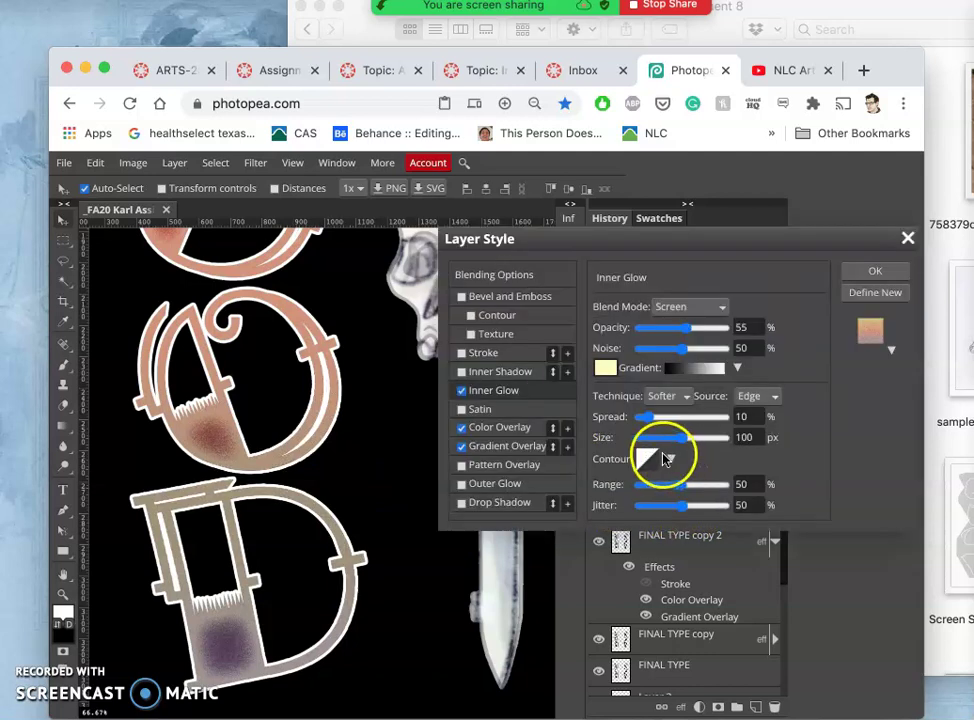
click(710, 485)
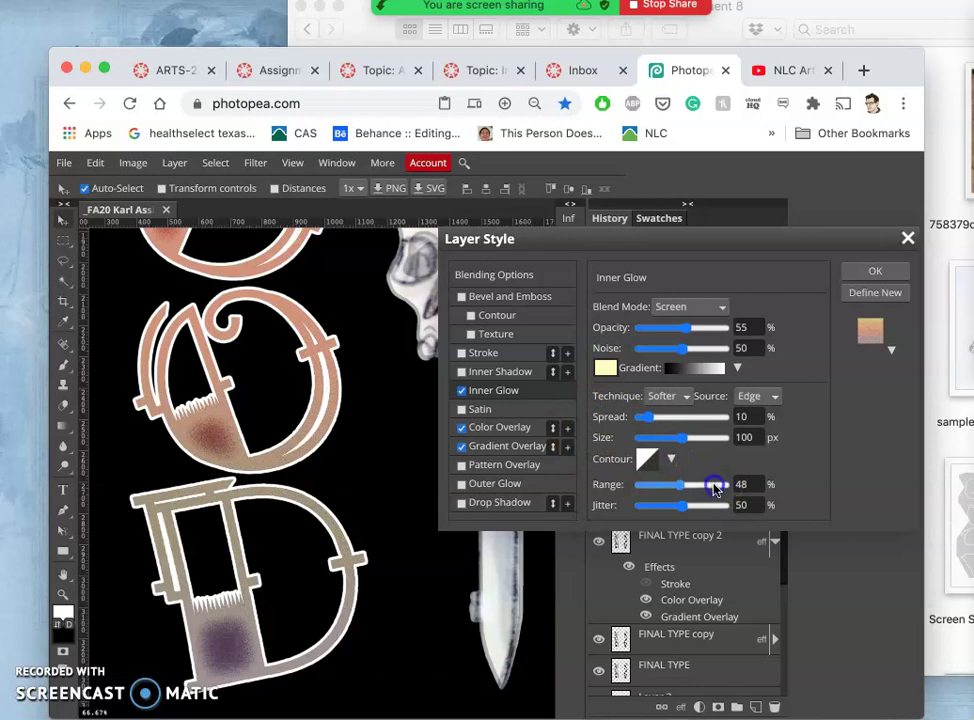
click(750, 485)
click(753, 484)
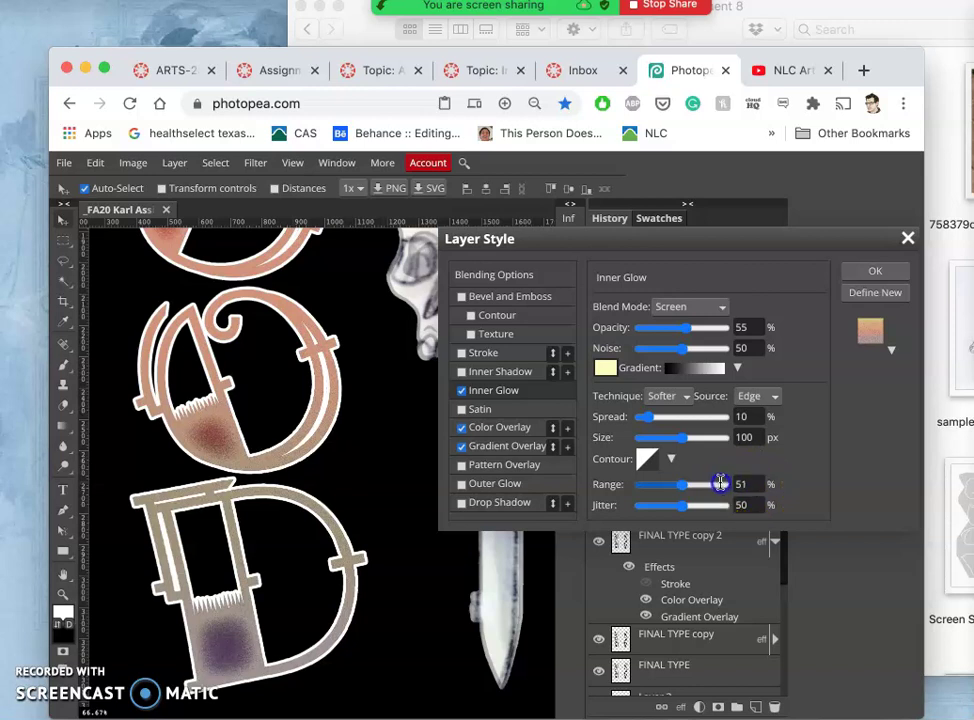
click(750, 485)
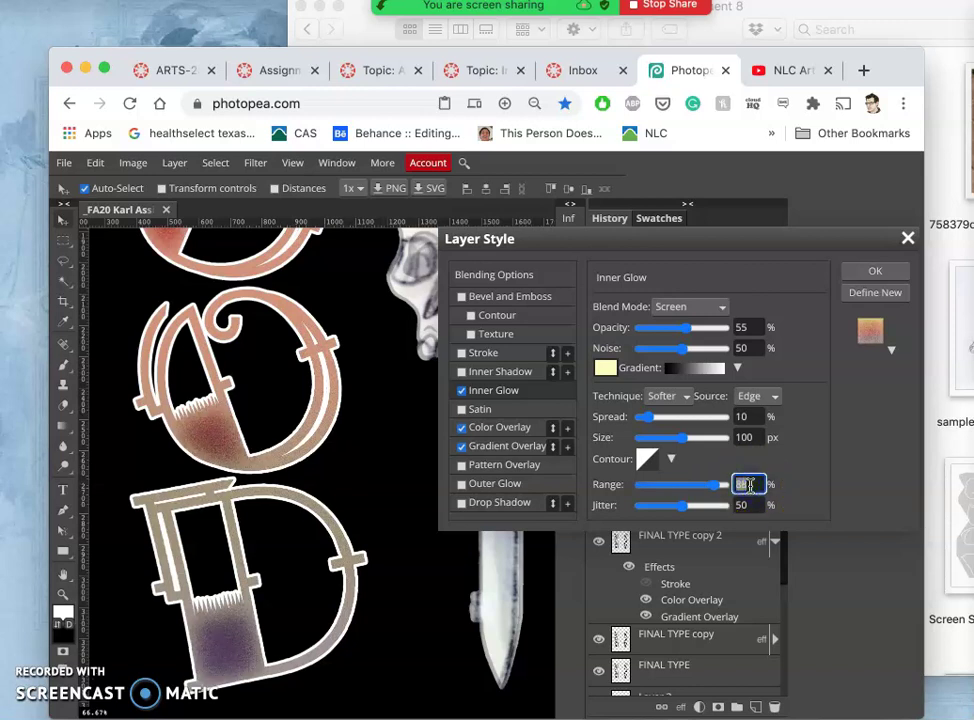
click(748, 505)
click(748, 505)
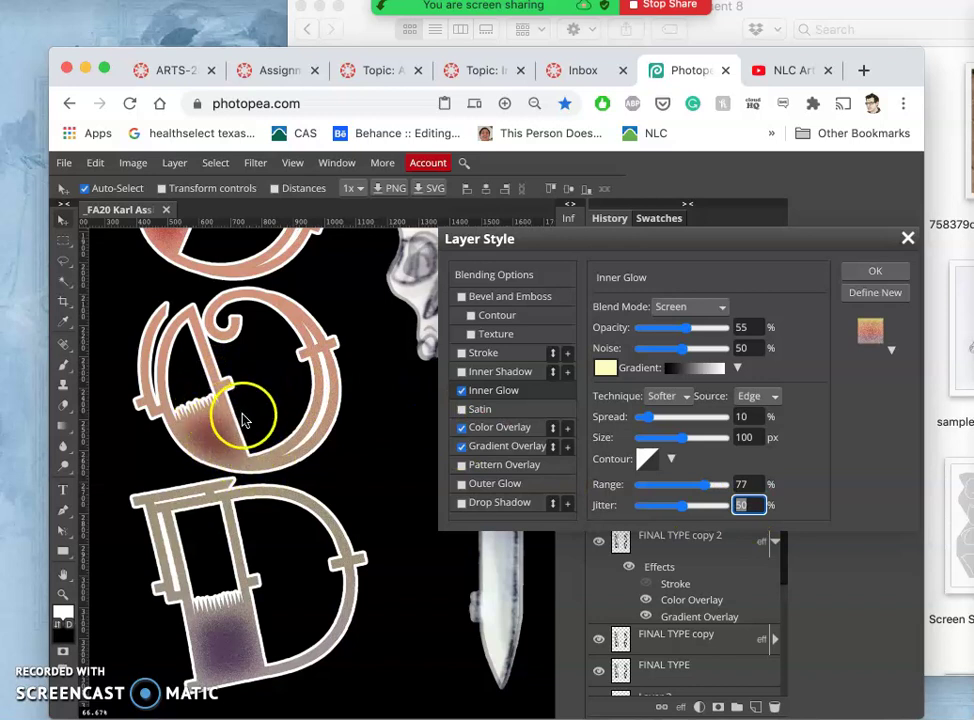
click(746, 506)
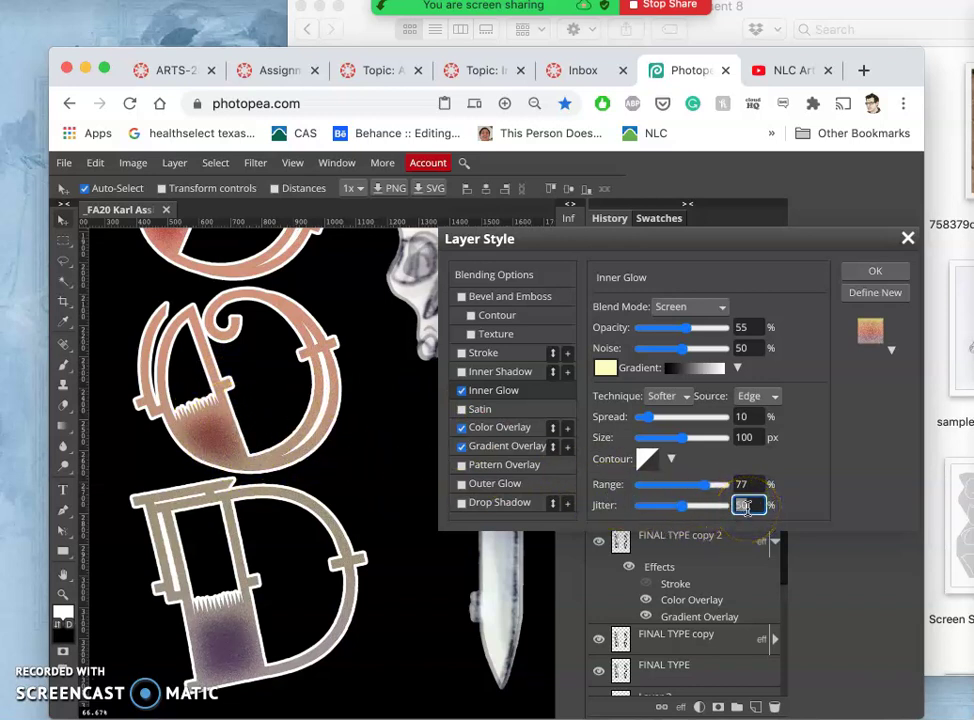
click(811, 488)
click(355, 458)
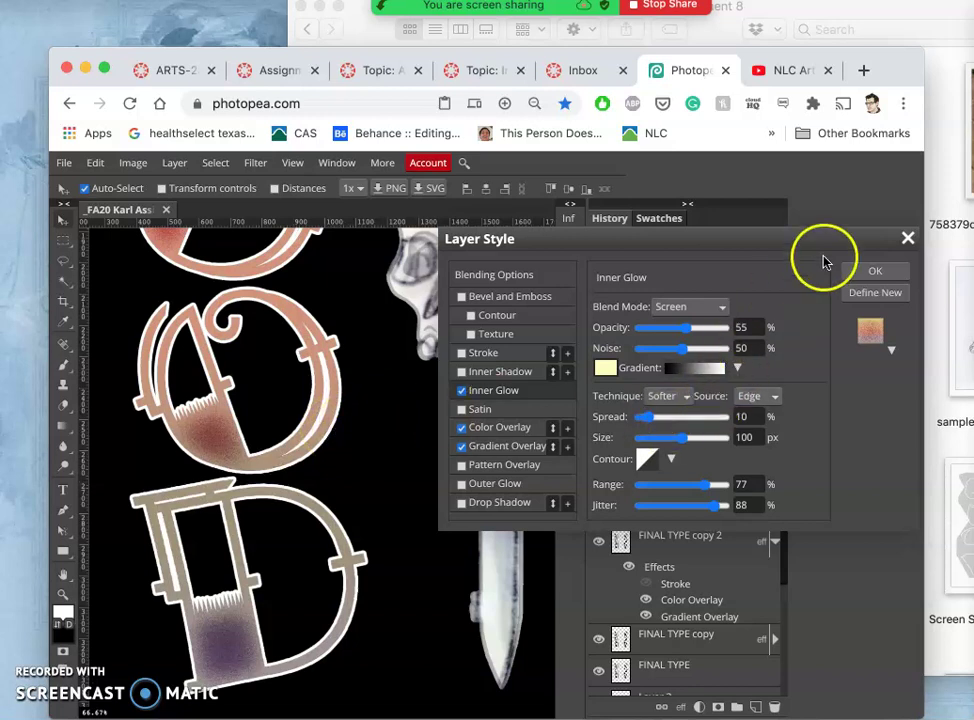
click(876, 271)
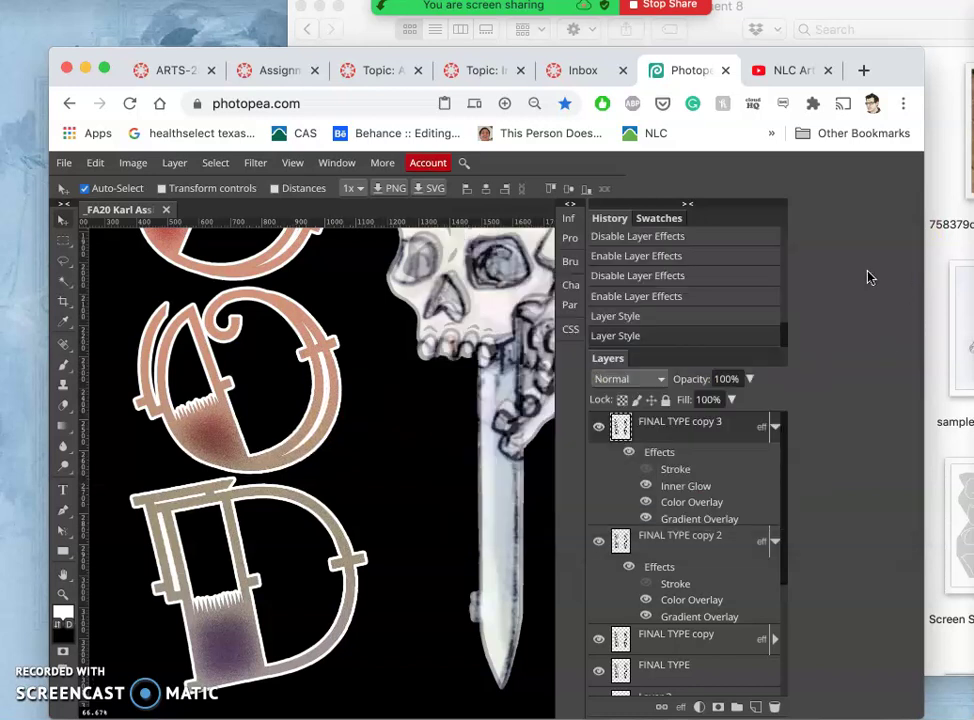
Hide the black BLANK WHITE copy 2 and gray BLANK WHITE copy layers to show the artwork on white.
scroll(410, 425, down, 5)
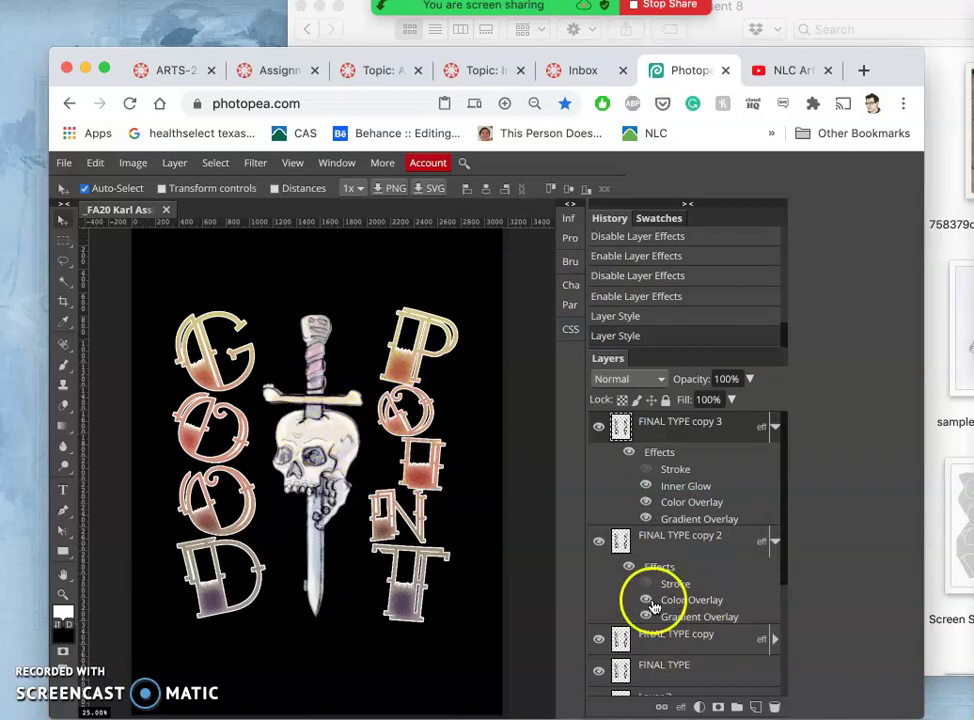
scroll(652, 607, down, 3)
click(598, 619)
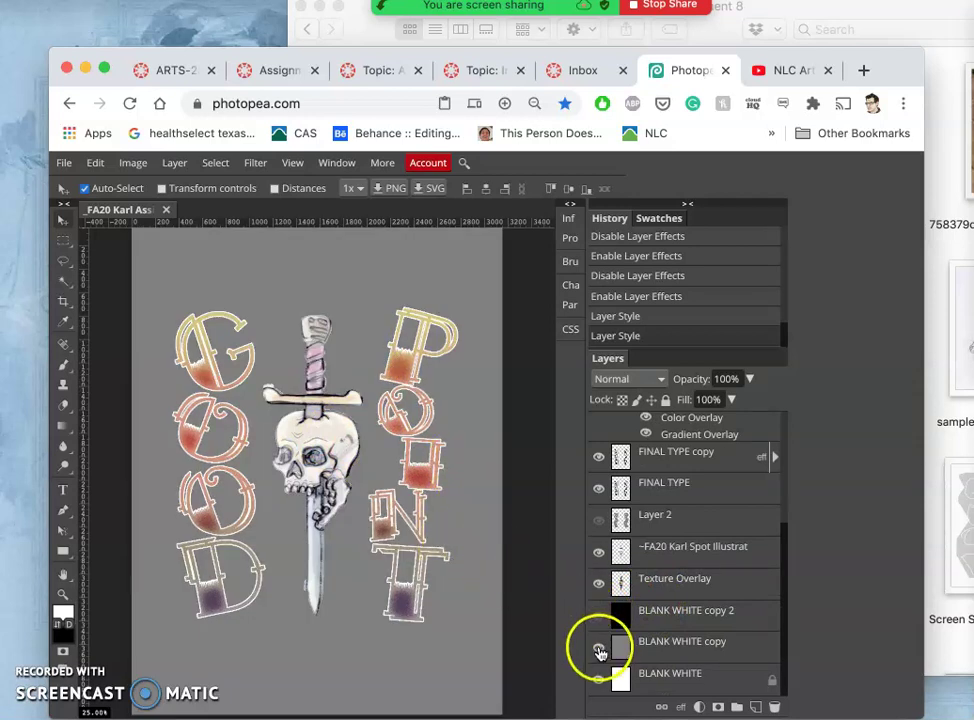
click(599, 651)
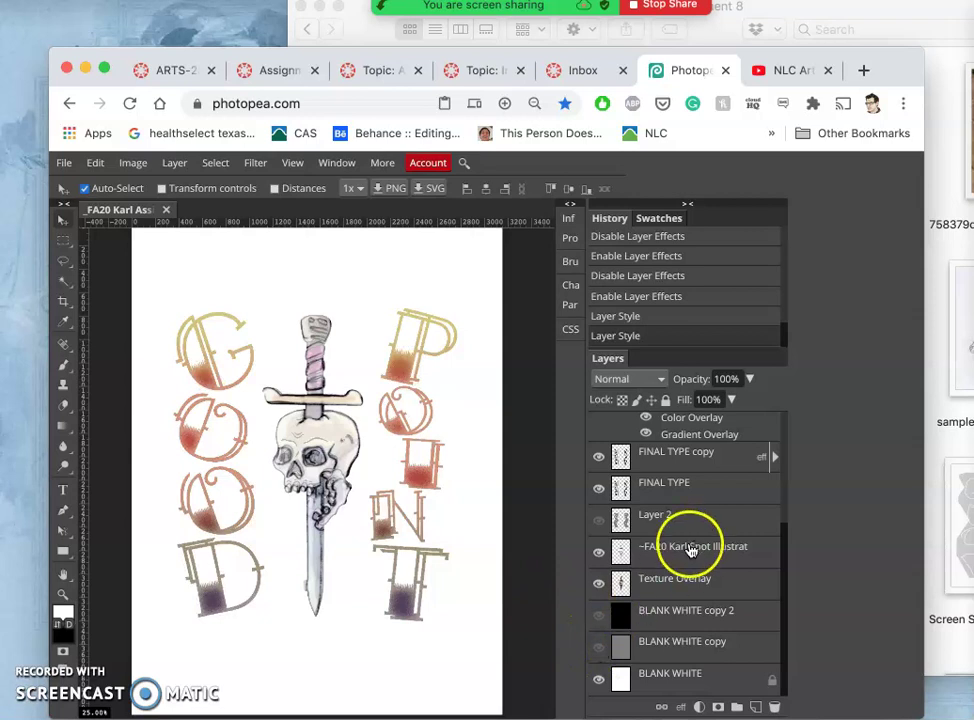
Check the effects listed under the FINAL TYPE copy 3 and copy 2 layers, and select the FINAL TYPE layer.
scroll(674, 552, up, 5)
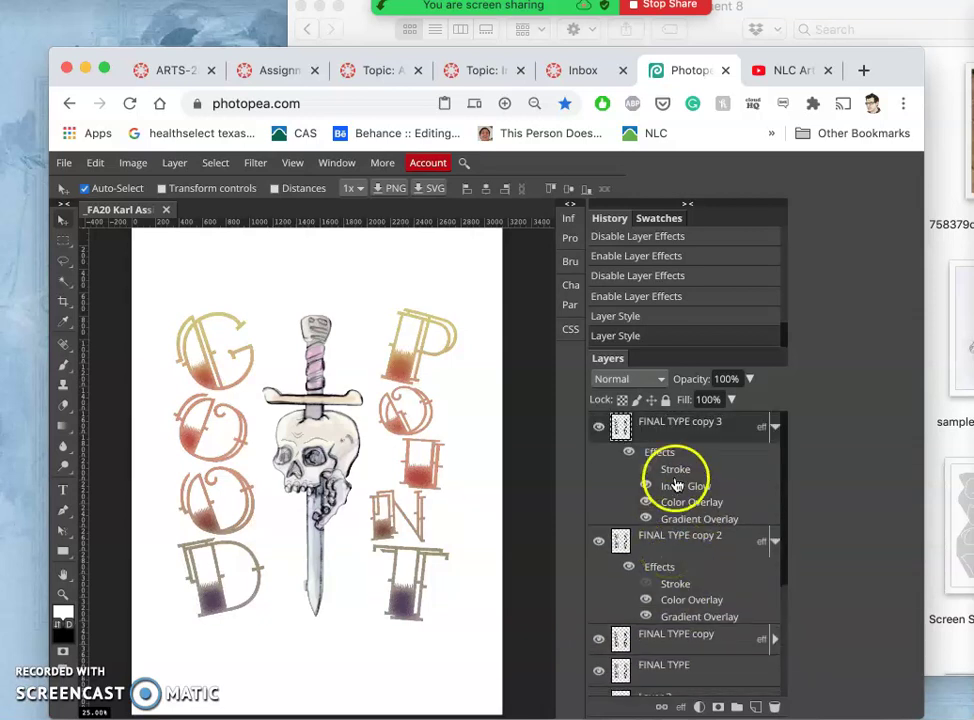
scroll(648, 588, down, 1)
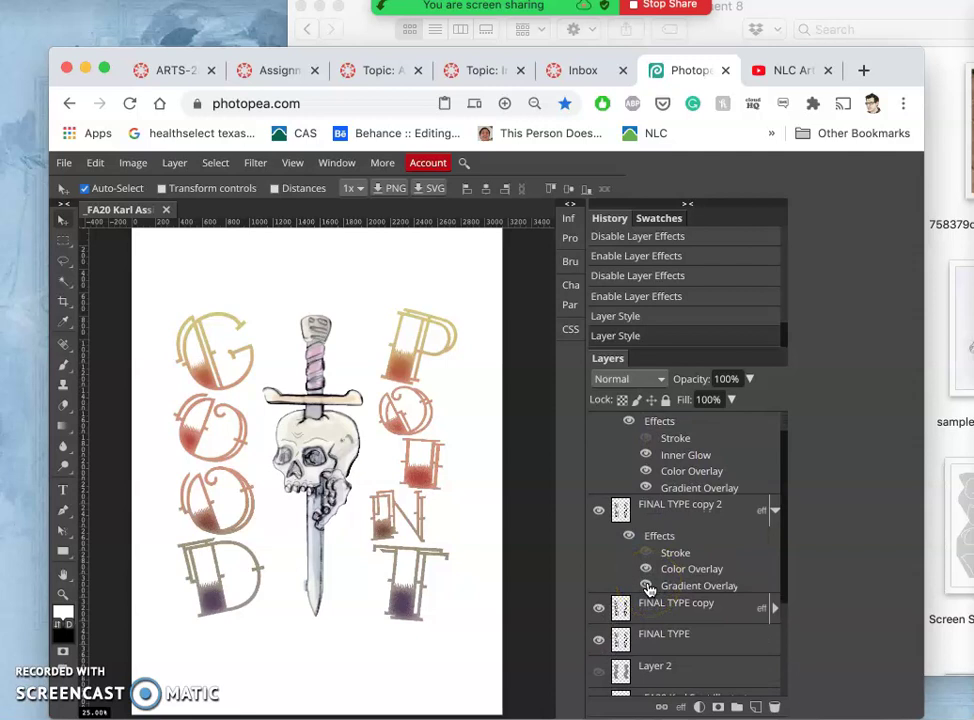
click(648, 588)
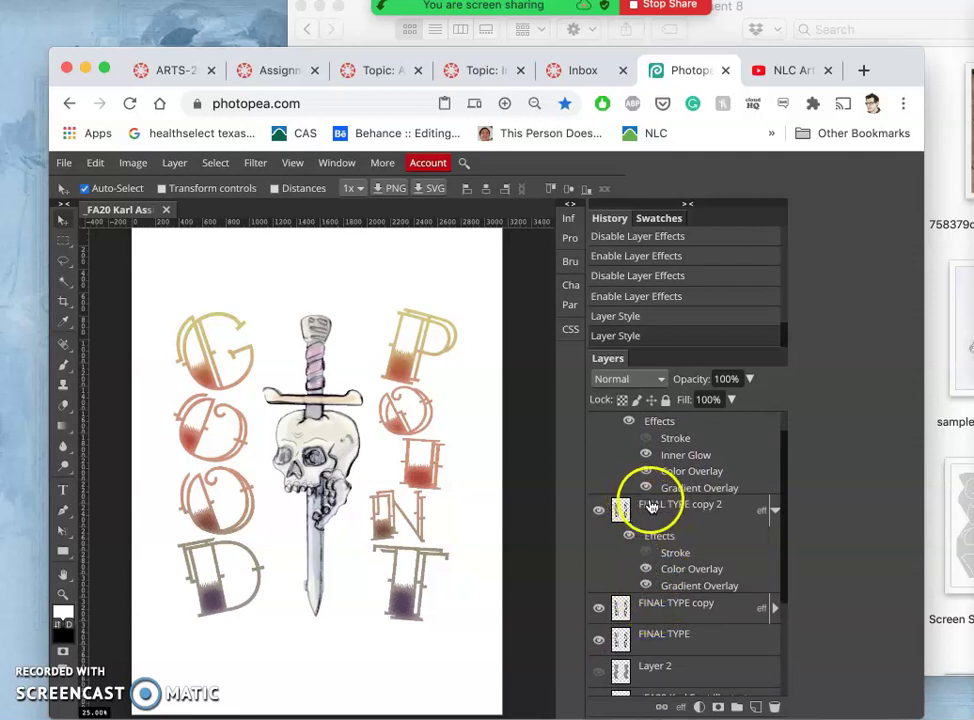
click(646, 552)
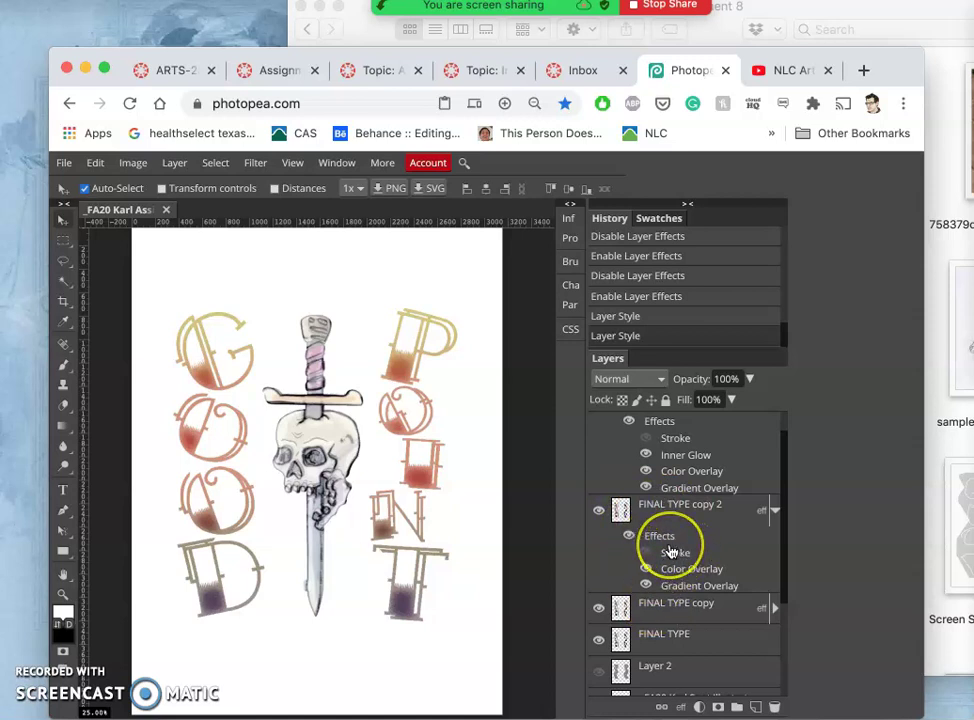
scroll(672, 552, up, 1)
scroll(672, 561, down, 2)
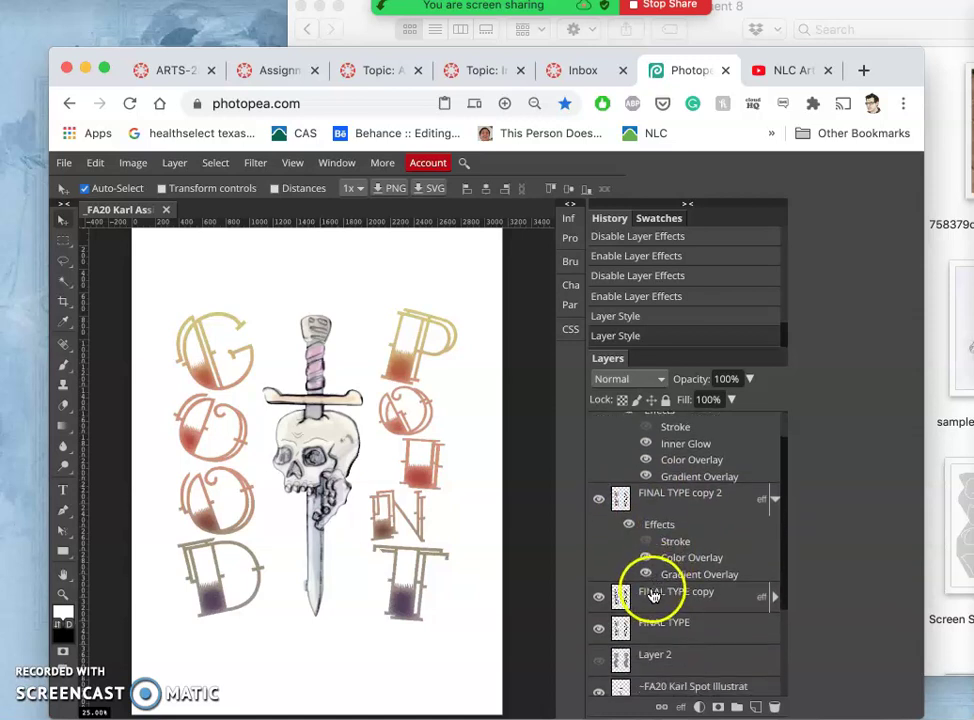
click(647, 630)
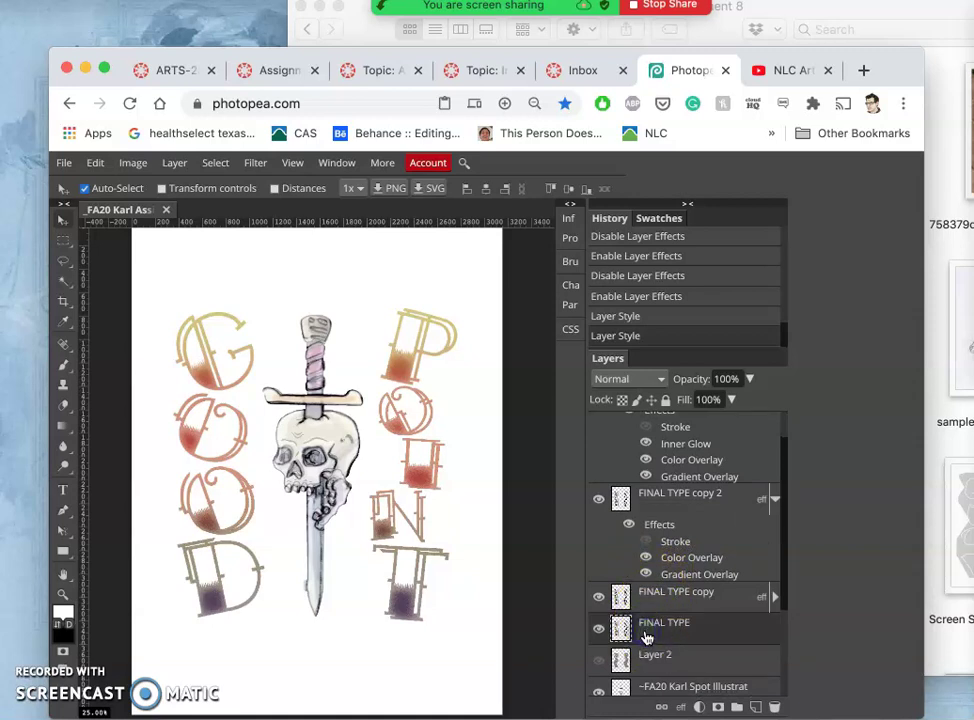
Duplicate the FINAL TYPE copy layer with its stroke effect and move the duplicate above FINAL TYPE copy 3 in the layer stack.
click(655, 596)
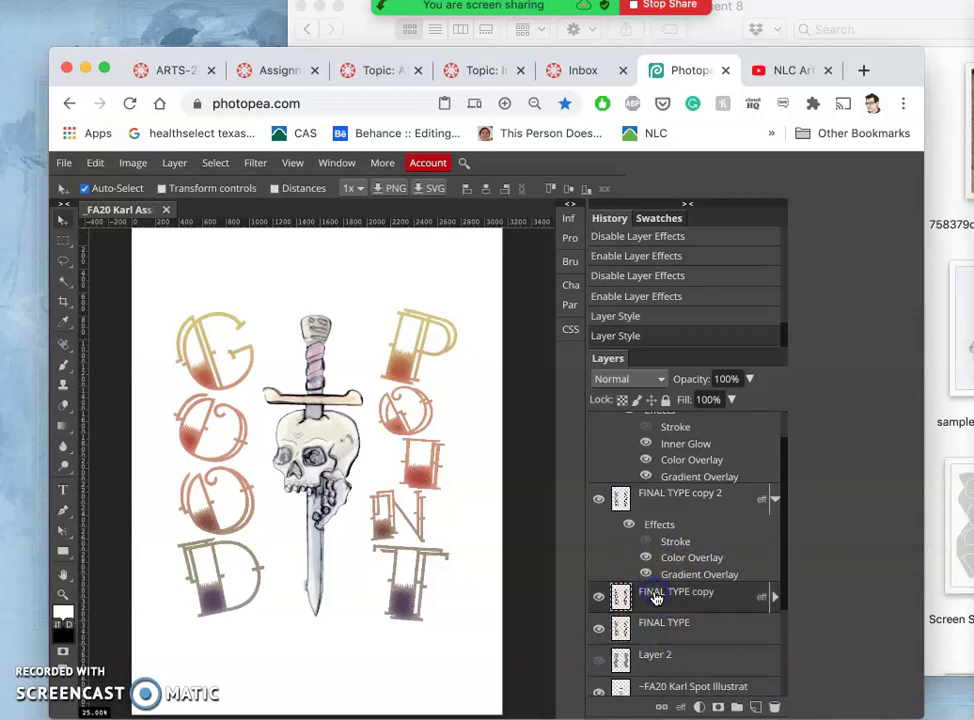
click(776, 598)
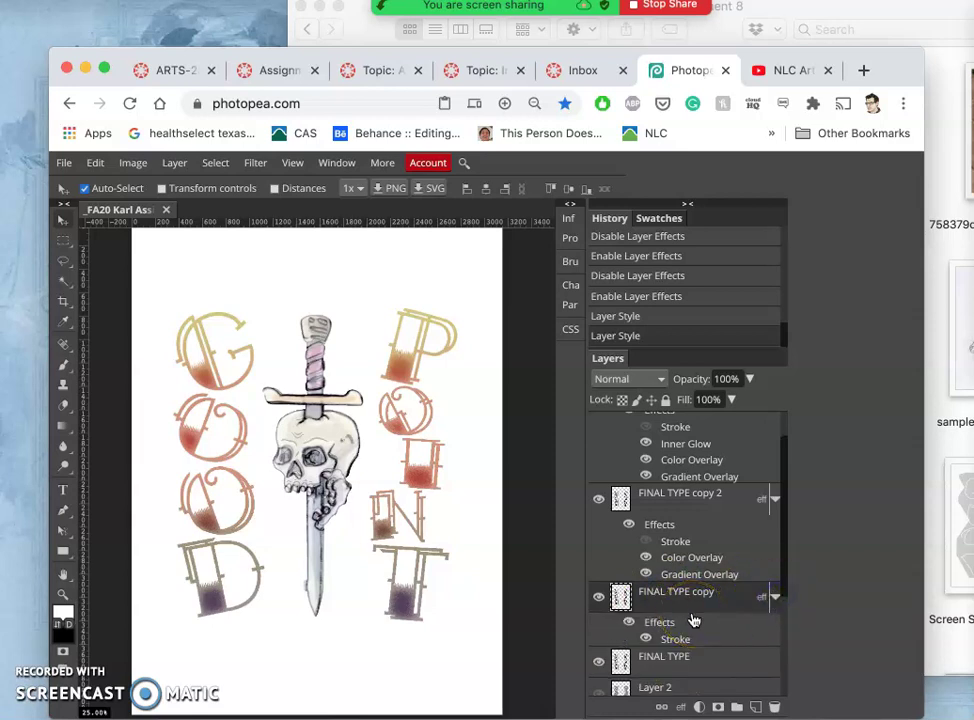
key(super+j)
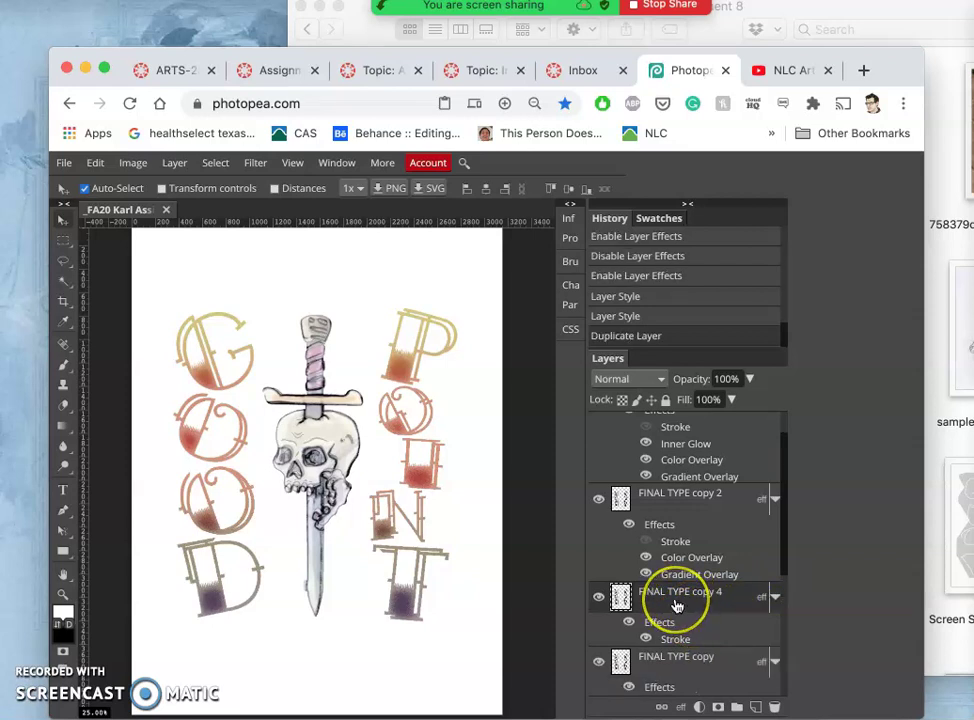
key(ctrl+bracketright)
key(ctrl+bracketright)
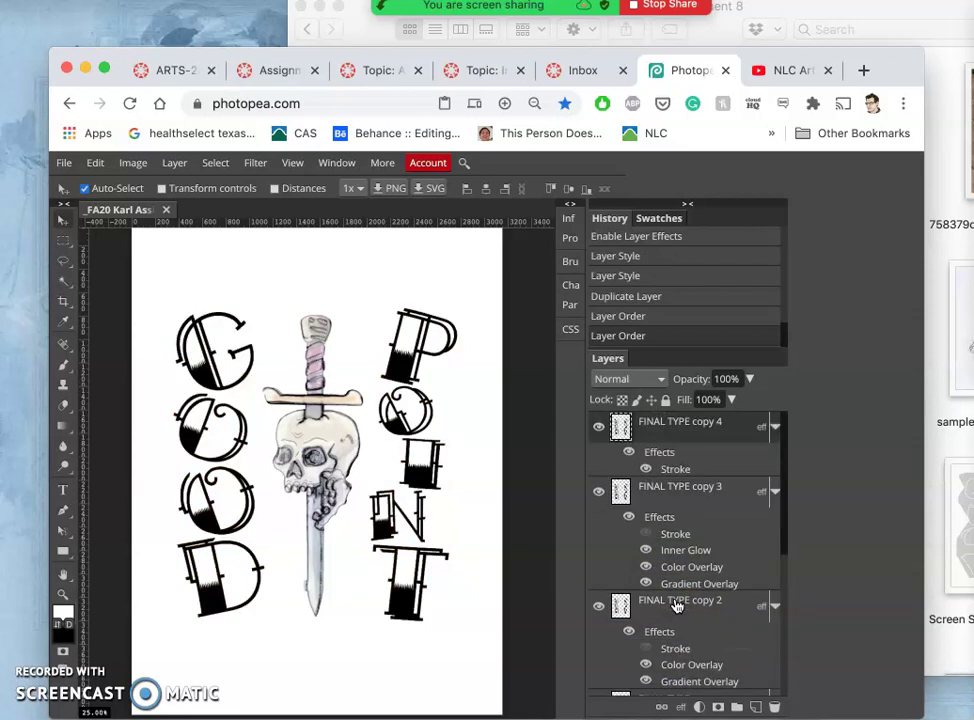
click(678, 463)
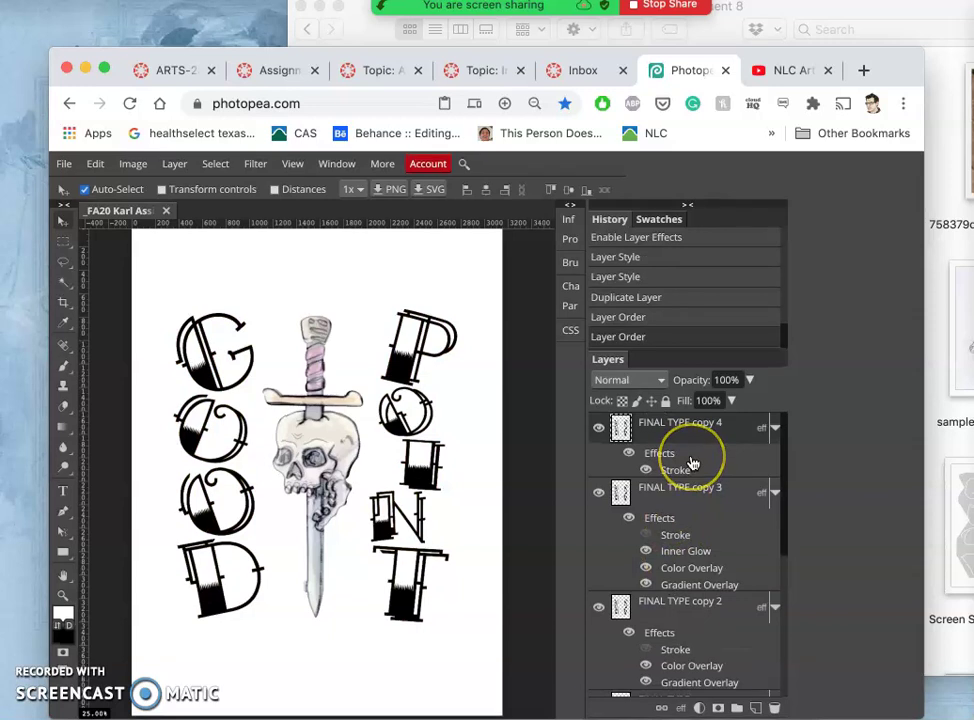
click(642, 484)
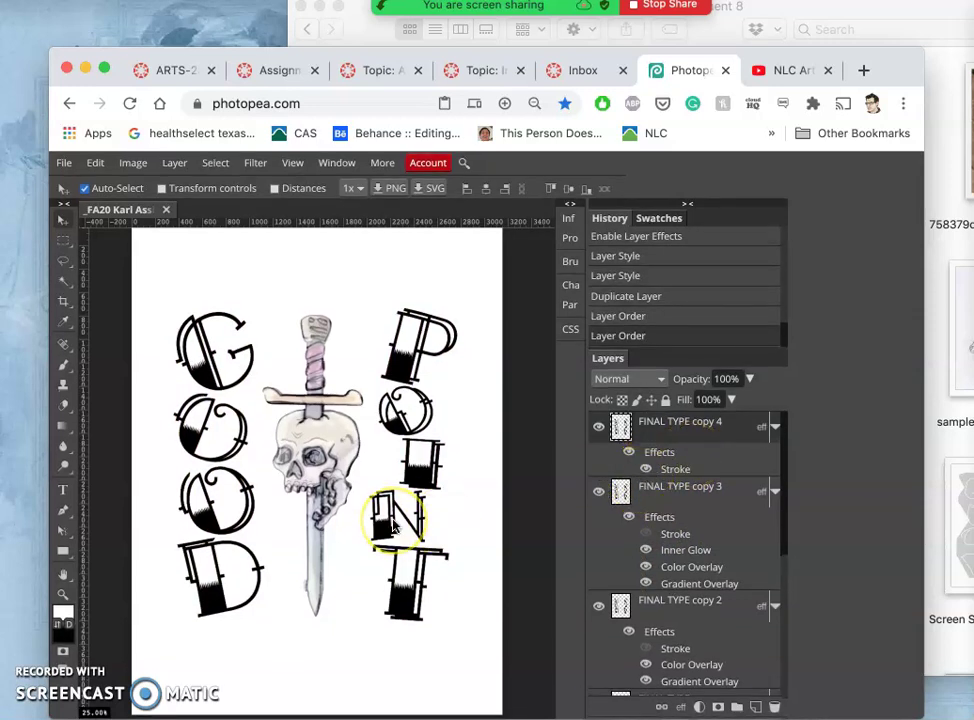
Open the Layer Style settings of FINAL TYPE copy 4 with the POINT letters in close view.
key(super+plus)
key(super+plus)
key(super+plus)
key(super+plus)
key(super+plus)
scroll(393, 525, right, 10)
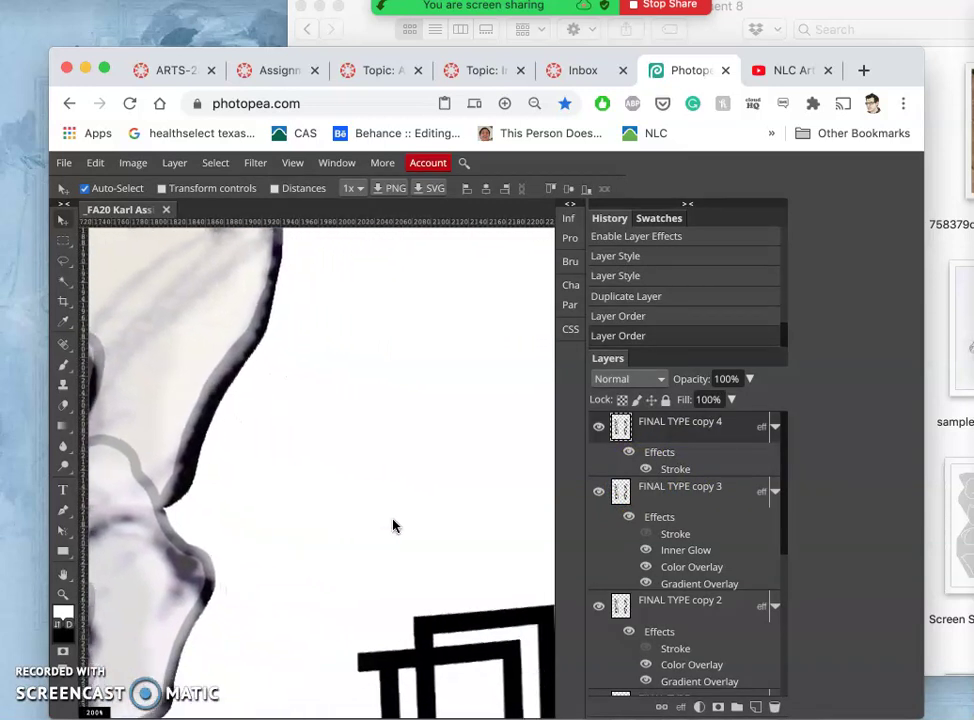
scroll(393, 525, right, 5)
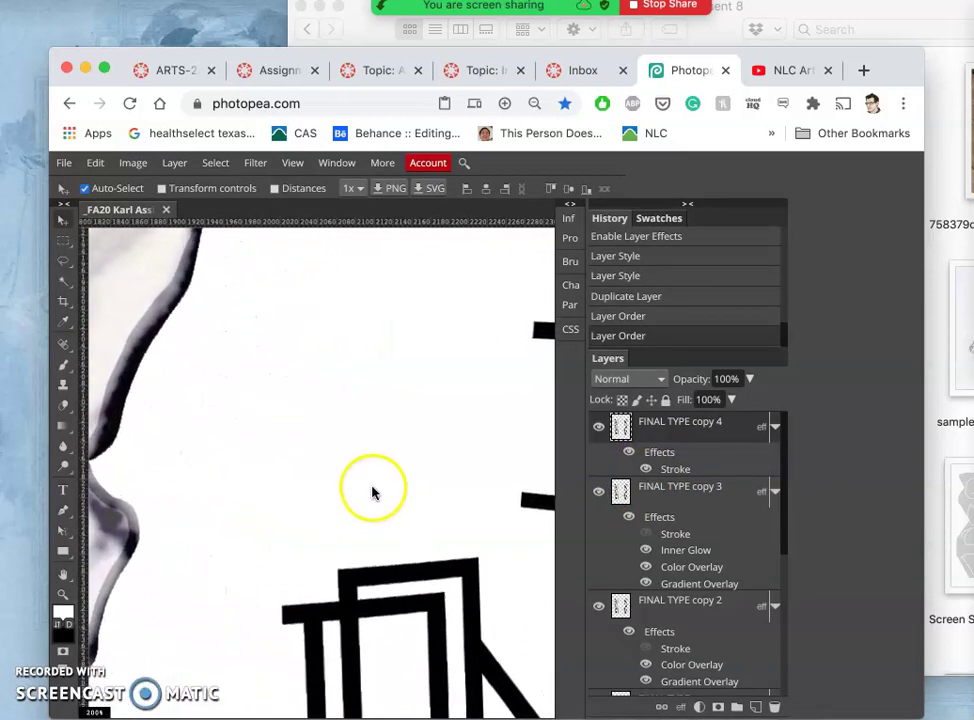
scroll(372, 492, right, 5)
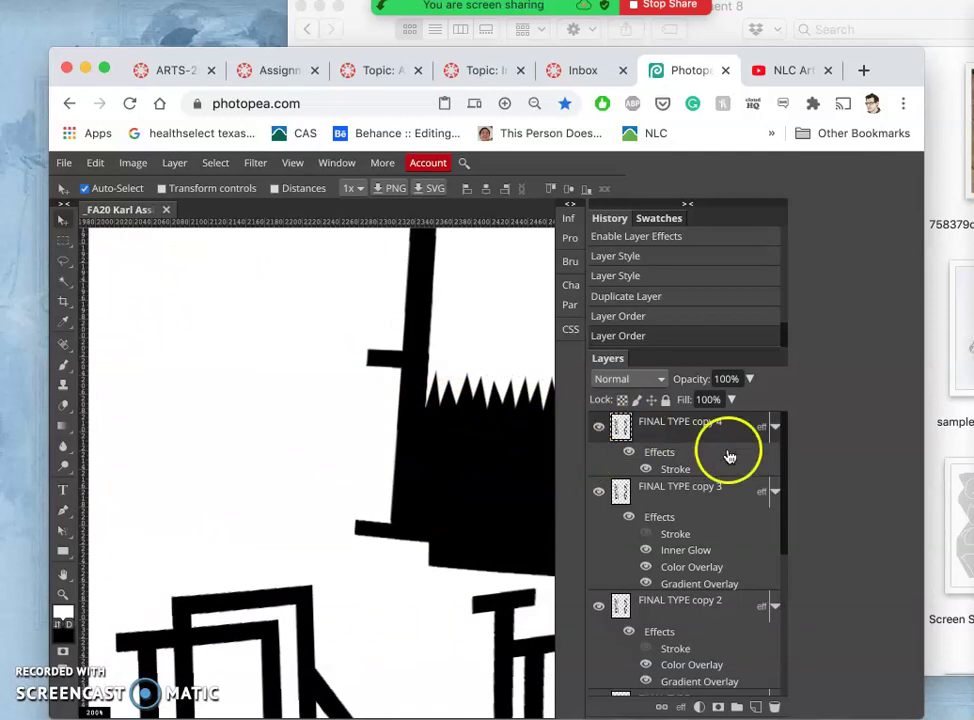
double_click(656, 456)
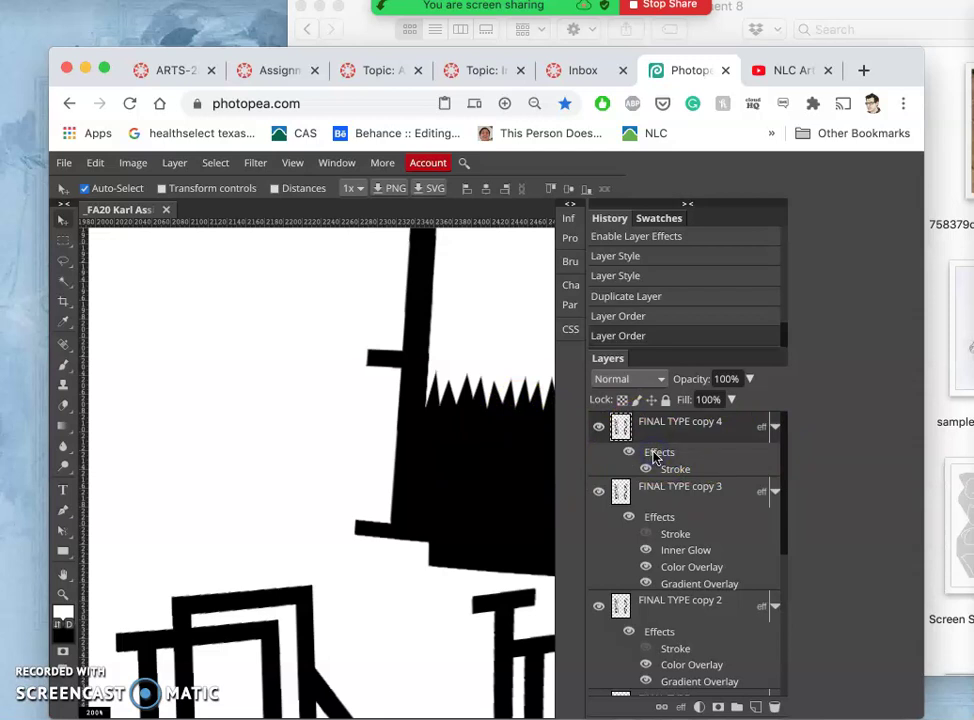
double_click(656, 456)
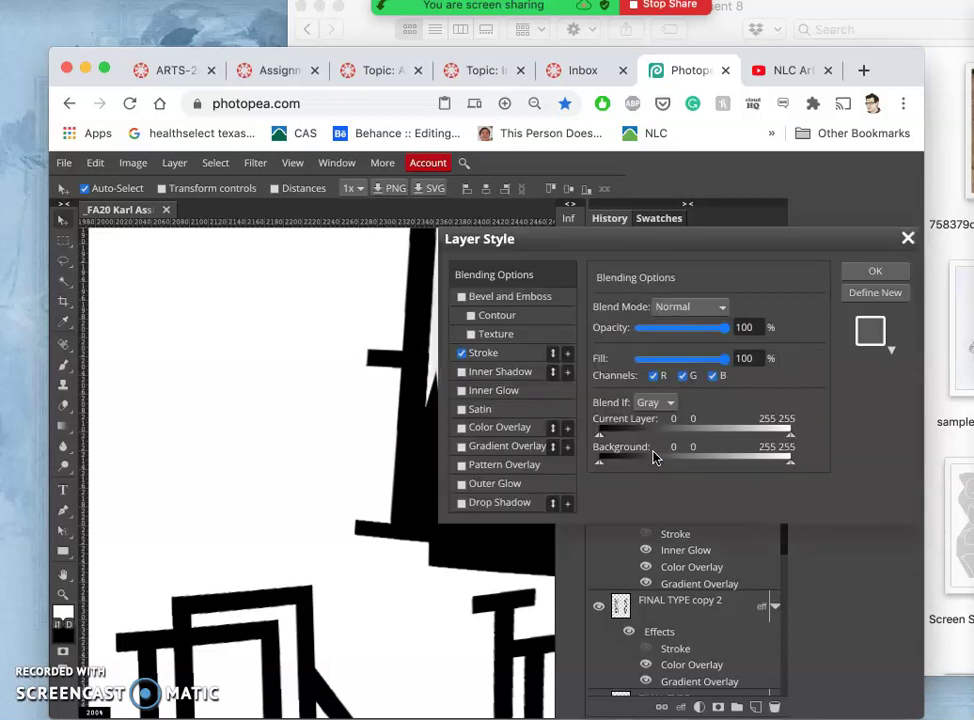
Enable a Color Overlay on FINAL TYPE copy 4 and set its color to white.
click(461, 428)
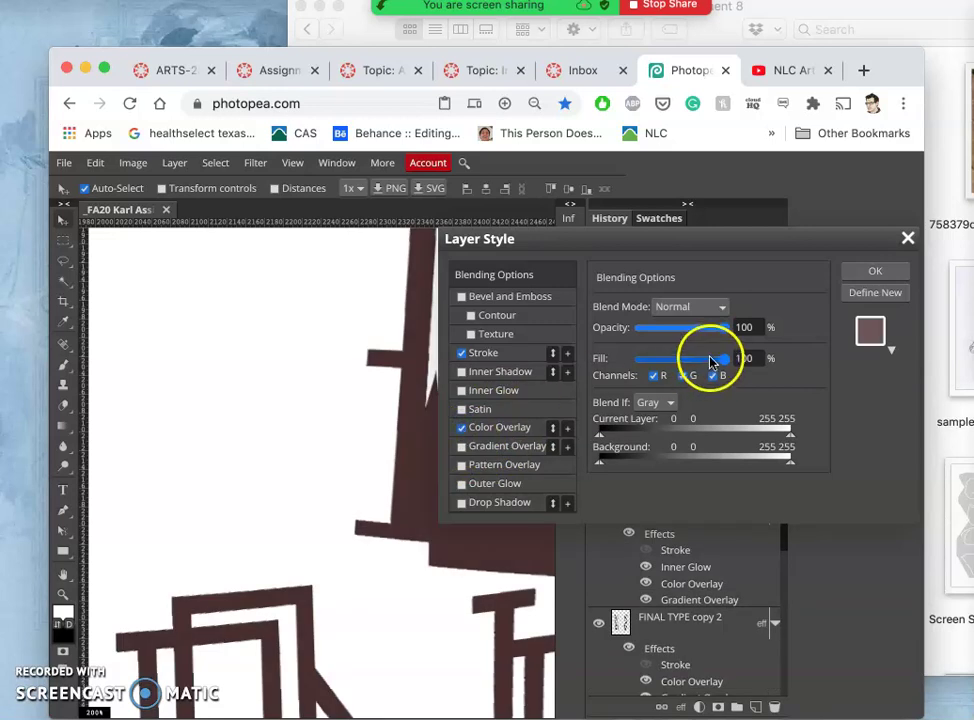
click(506, 428)
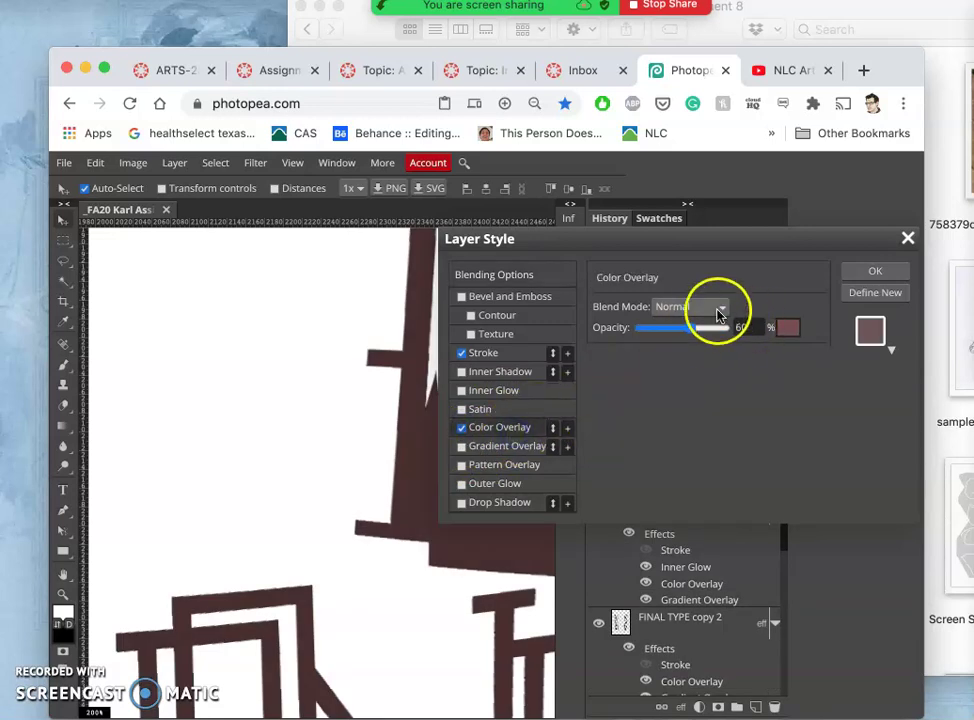
click(786, 330)
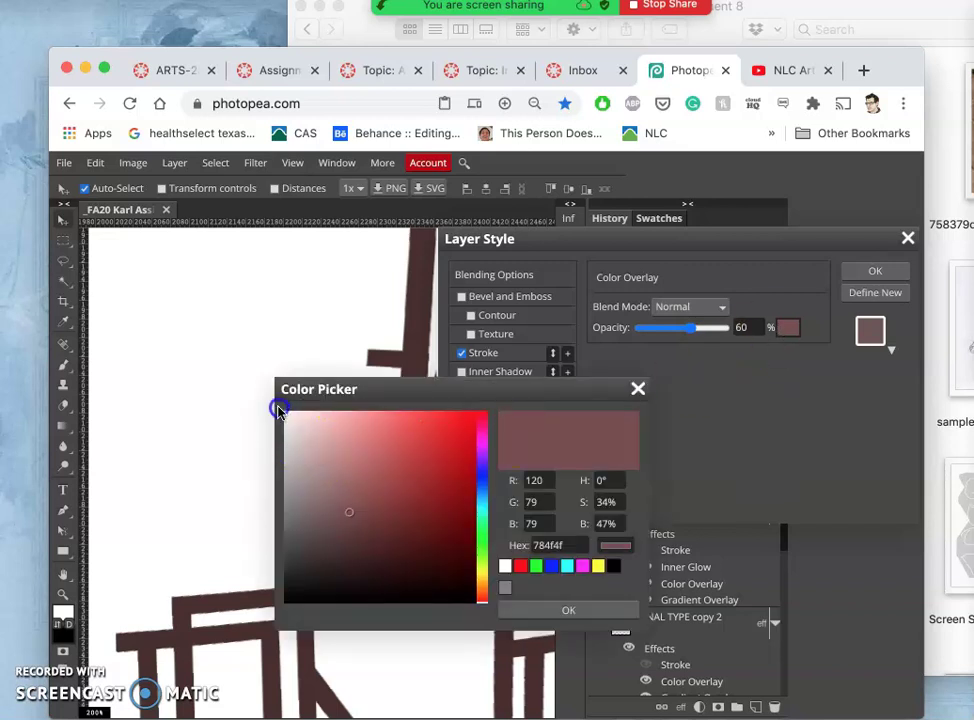
click(291, 432)
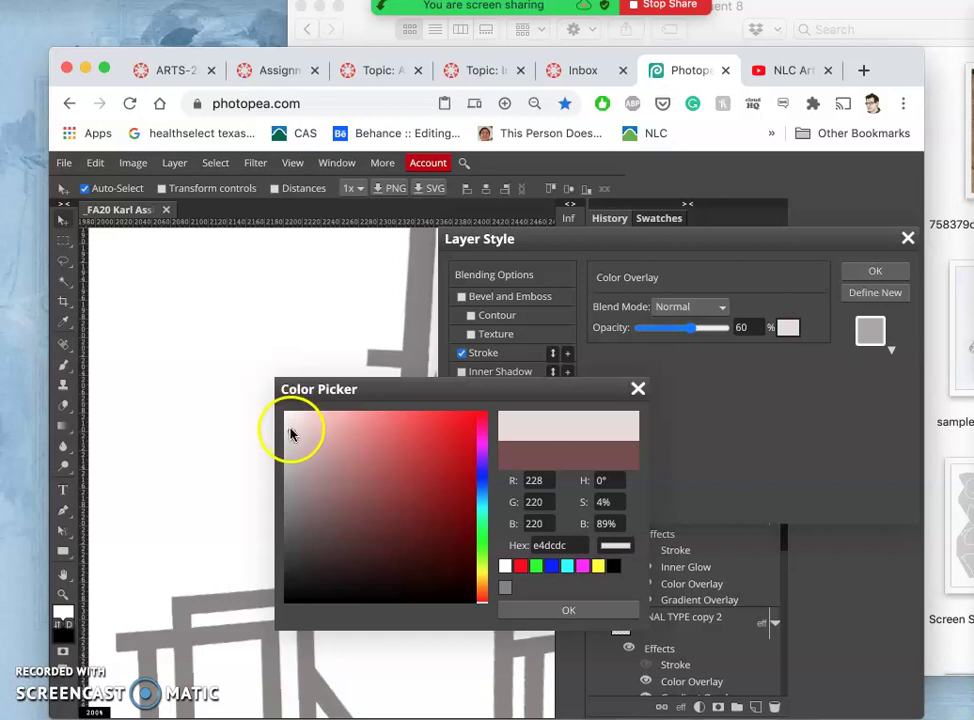
click(286, 408)
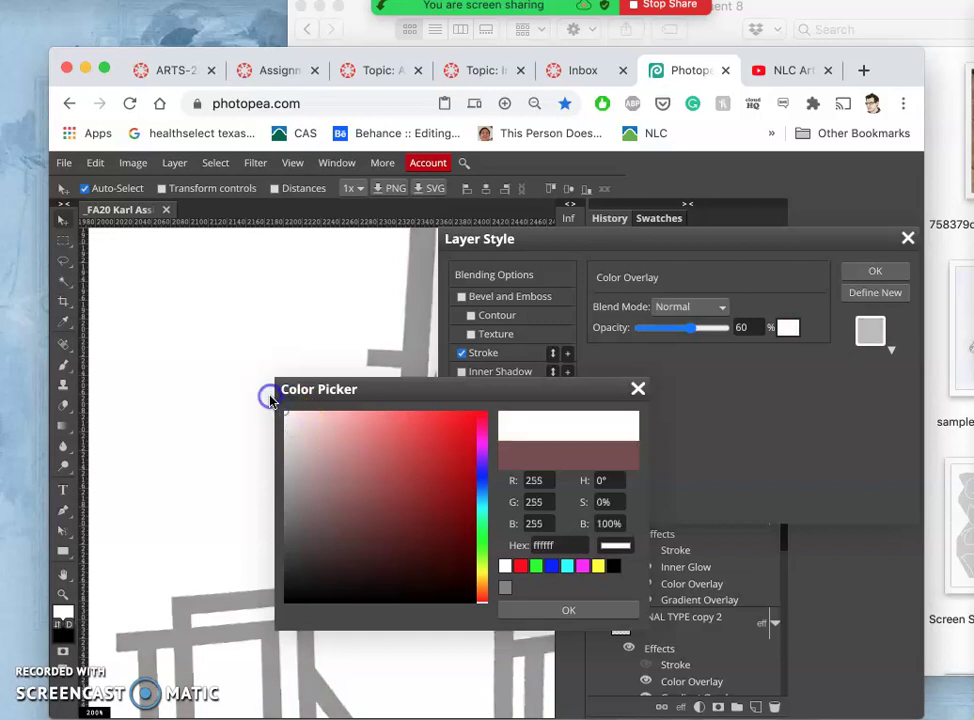
click(566, 608)
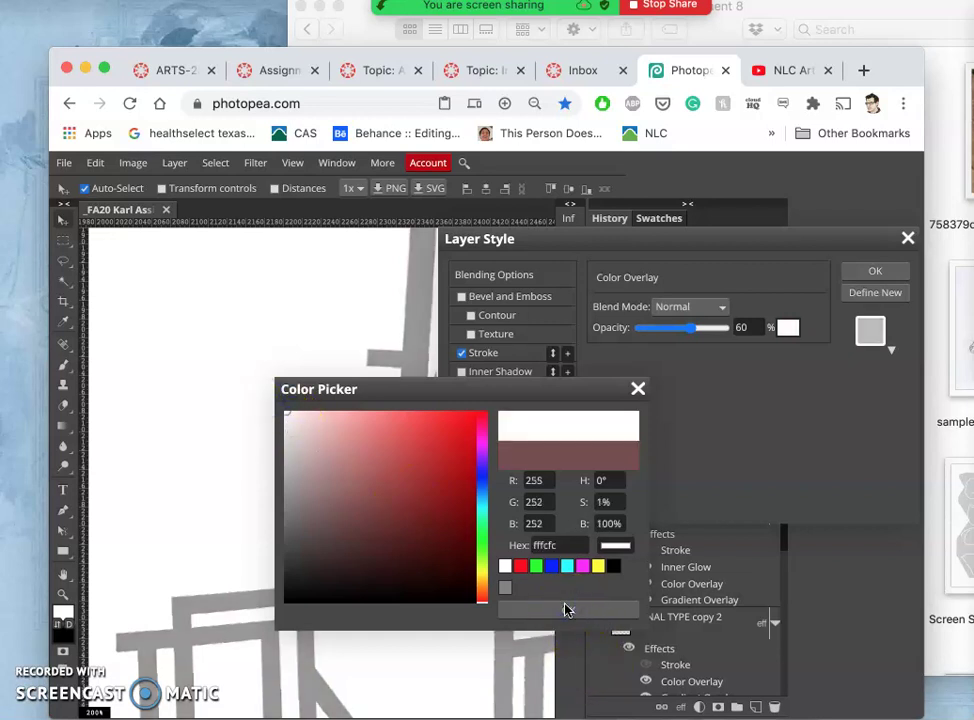
click(566, 610)
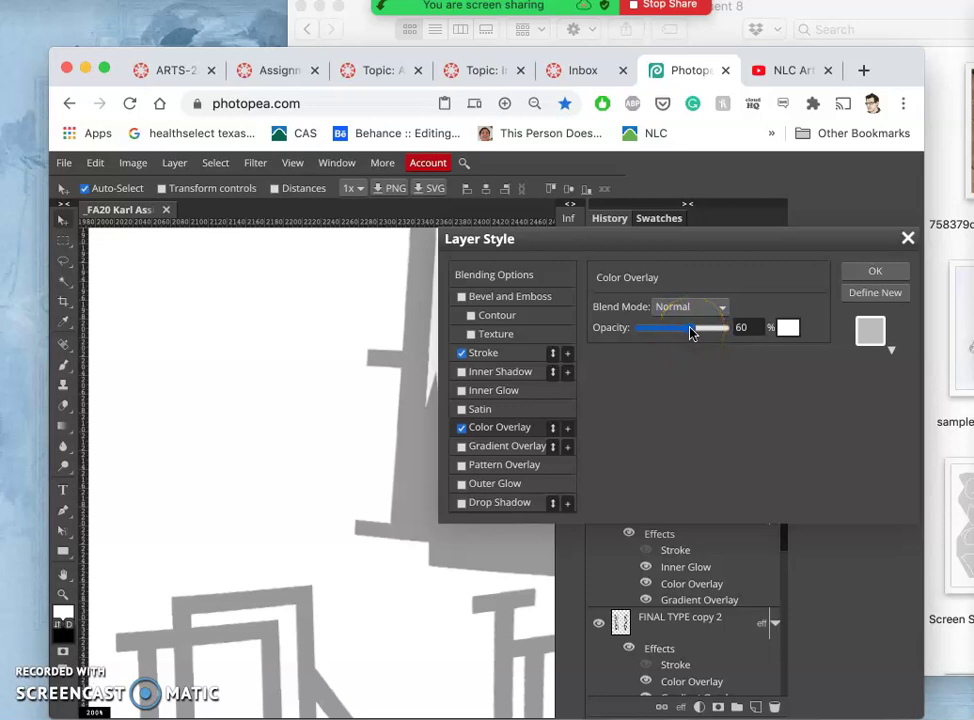
Set the Color Overlay opacity of FINAL TYPE copy 4 to 100%.
drag(561, 235, 513, 407)
drag(641, 503, 684, 501)
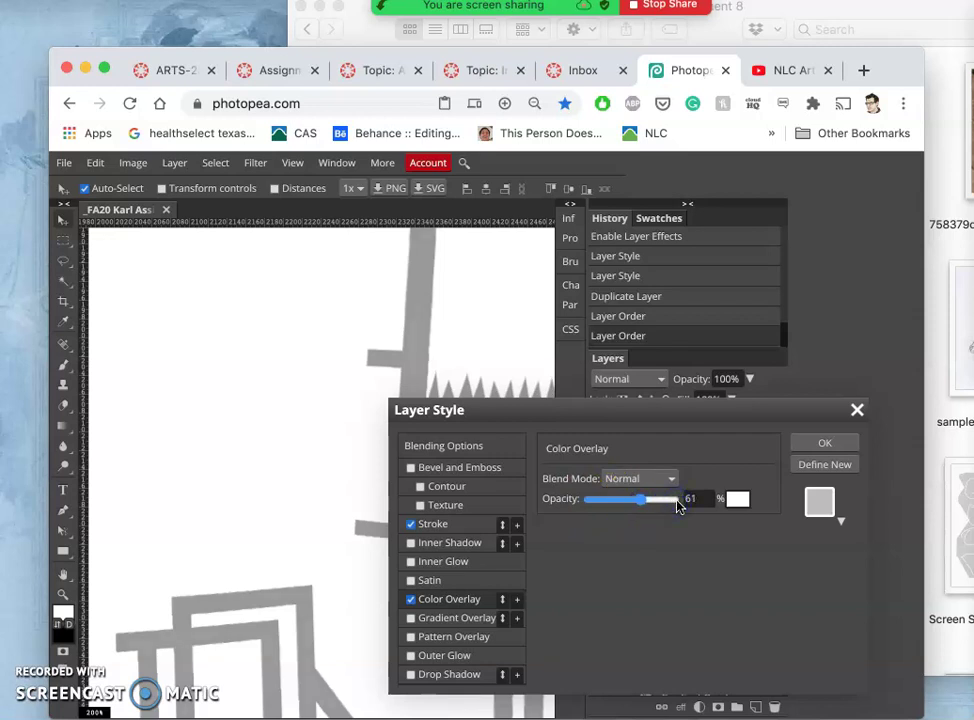
drag(678, 506, 676, 507)
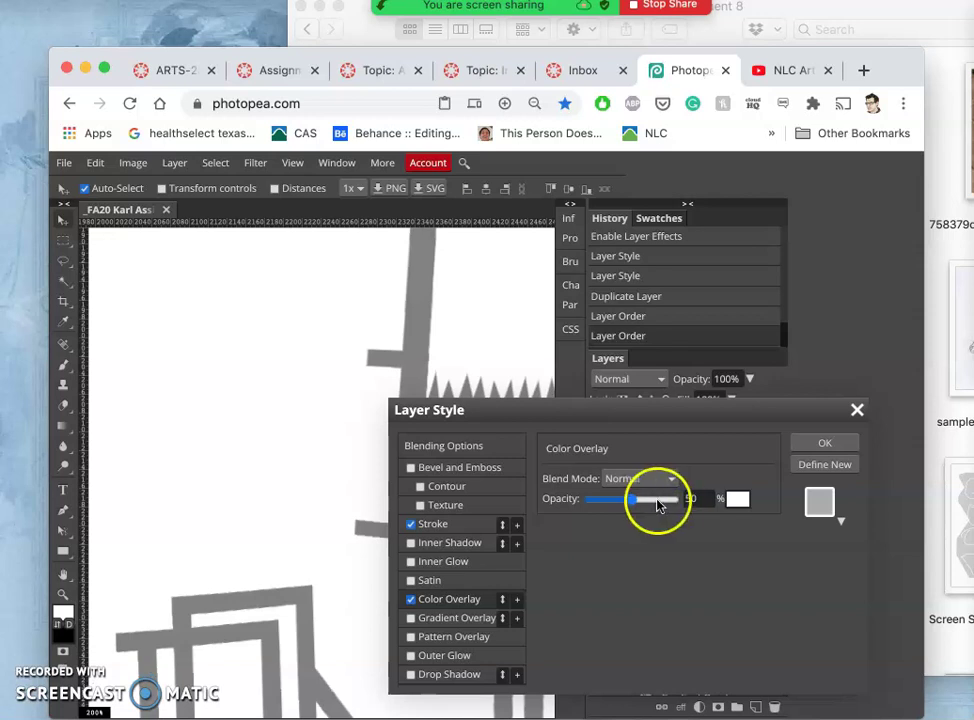
click(691, 500)
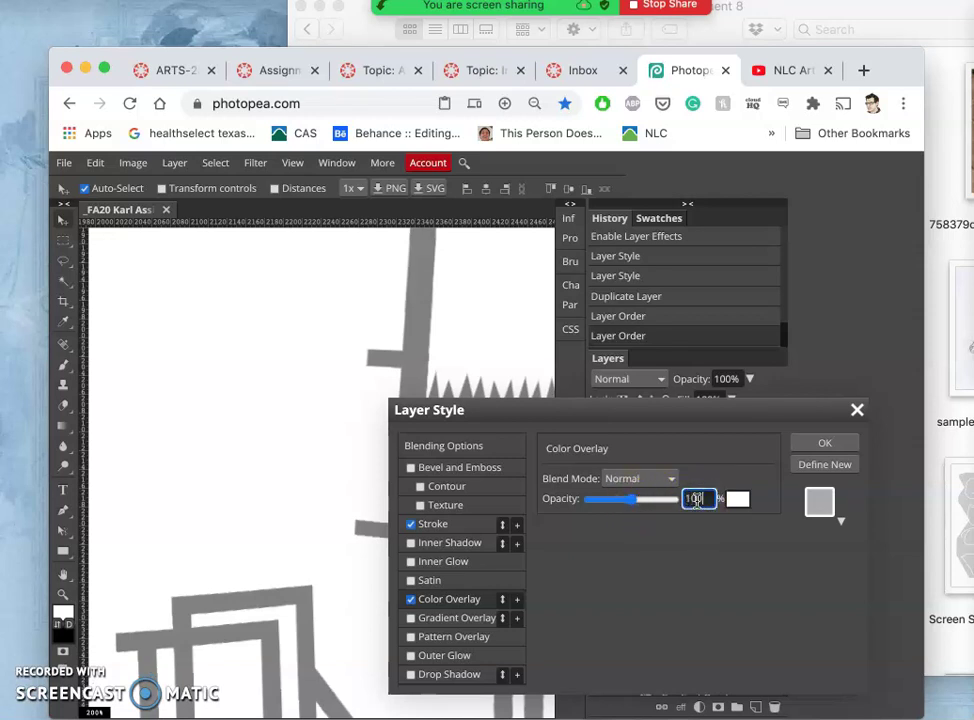
click(689, 541)
key(Return)
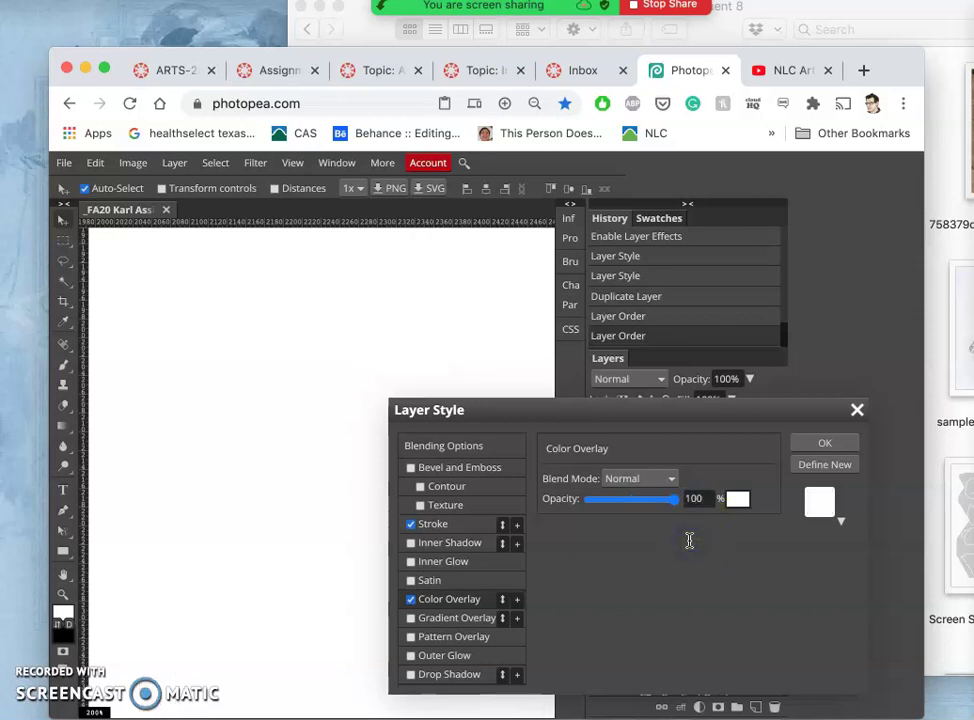
Set the Stroke position of FINAL TYPE copy 4 to Inside.
mouse_move(505, 413)
mouse_down()
mouse_move(545, 390)
mouse_move(555, 345)
mouse_up()
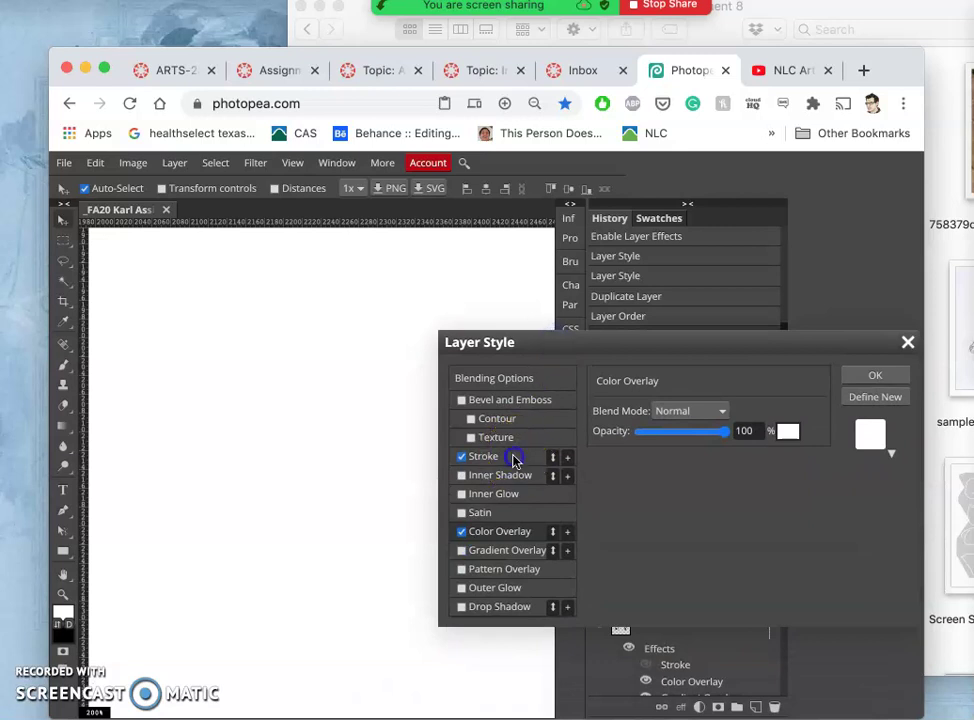
click(498, 456)
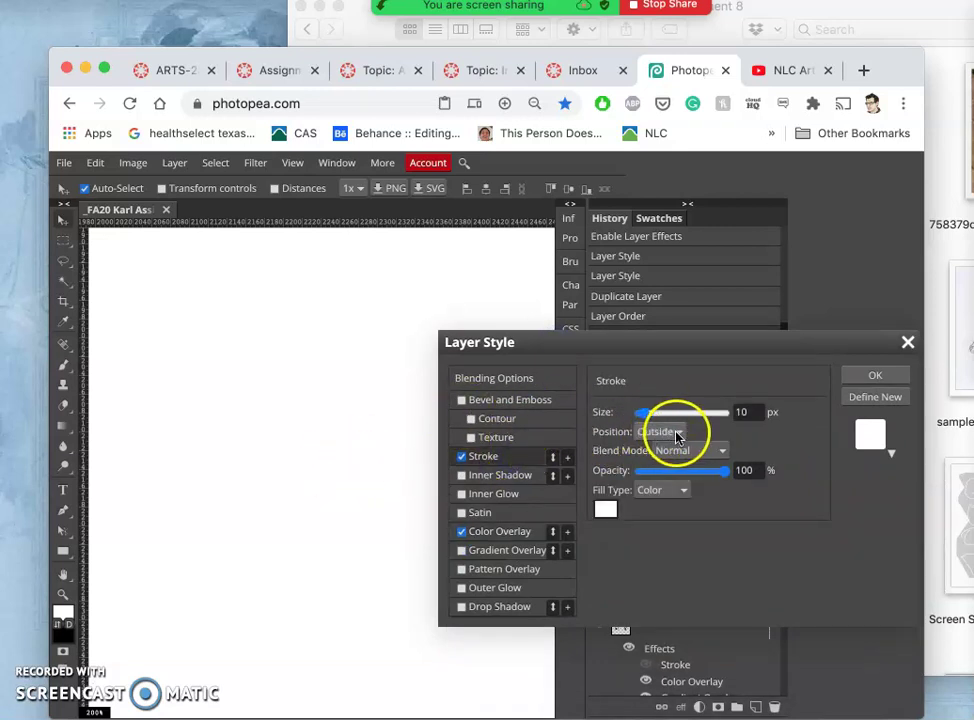
click(667, 432)
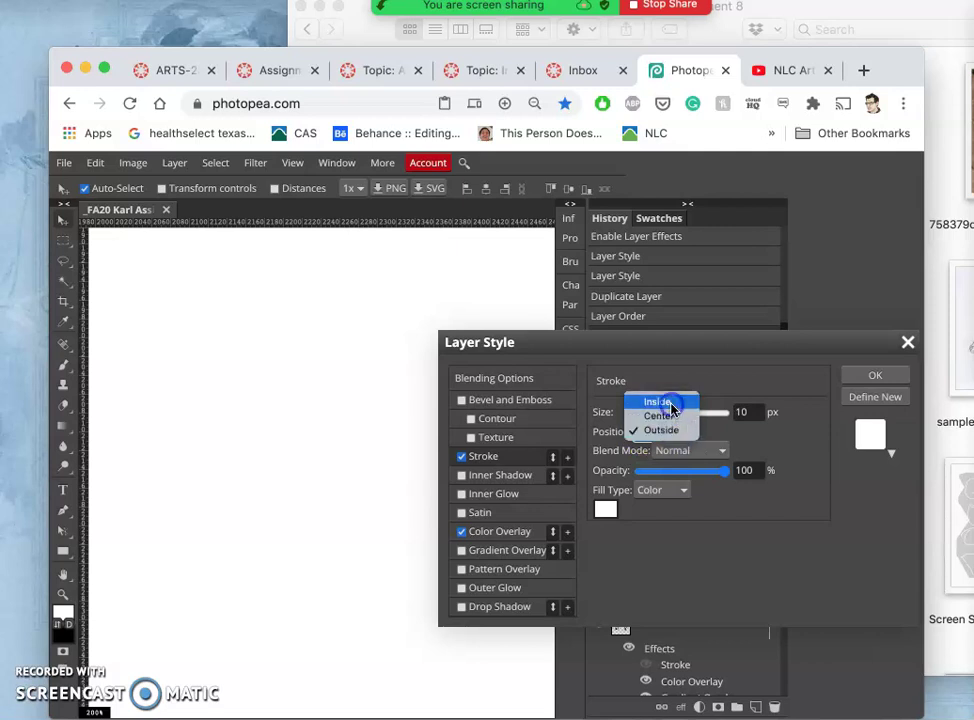
click(671, 408)
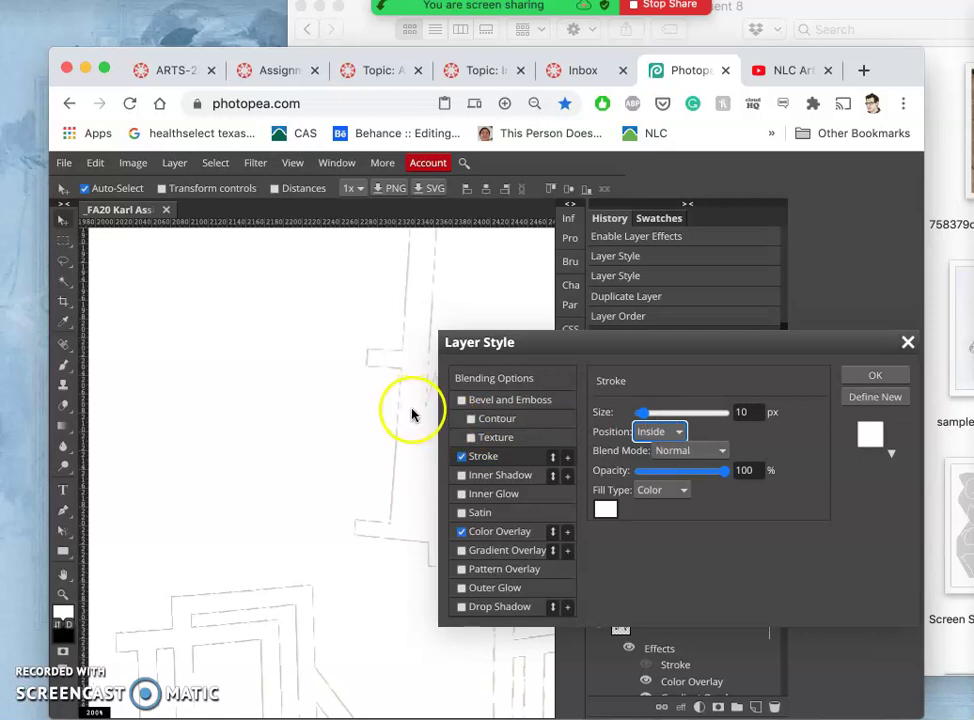
Change the Stroke color of FINAL TYPE copy 4 to black, hex 000000.
click(606, 512)
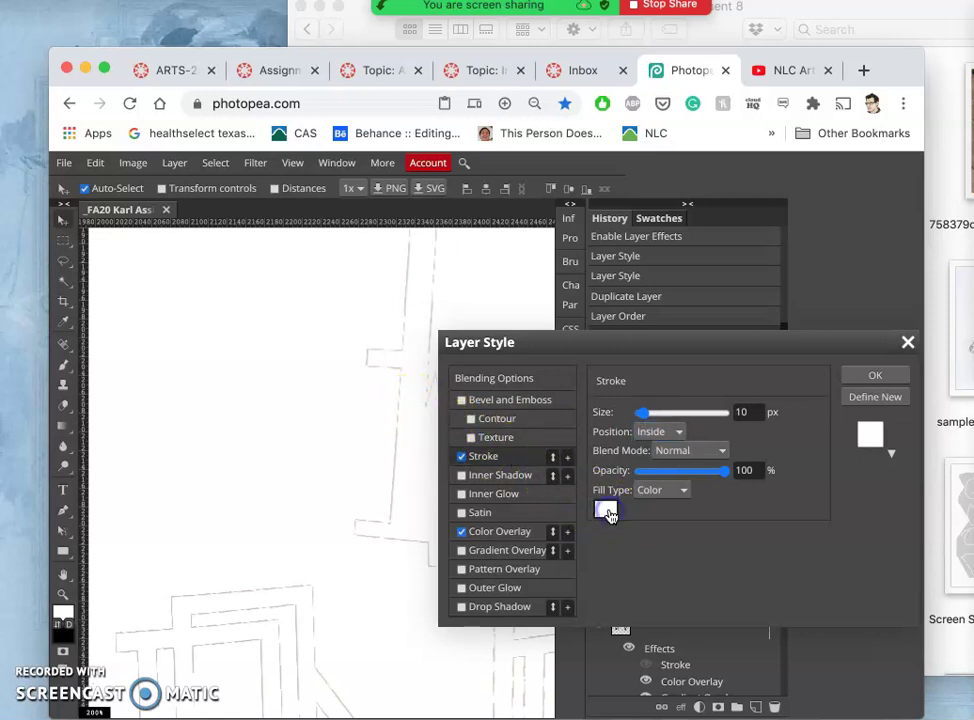
click(607, 510)
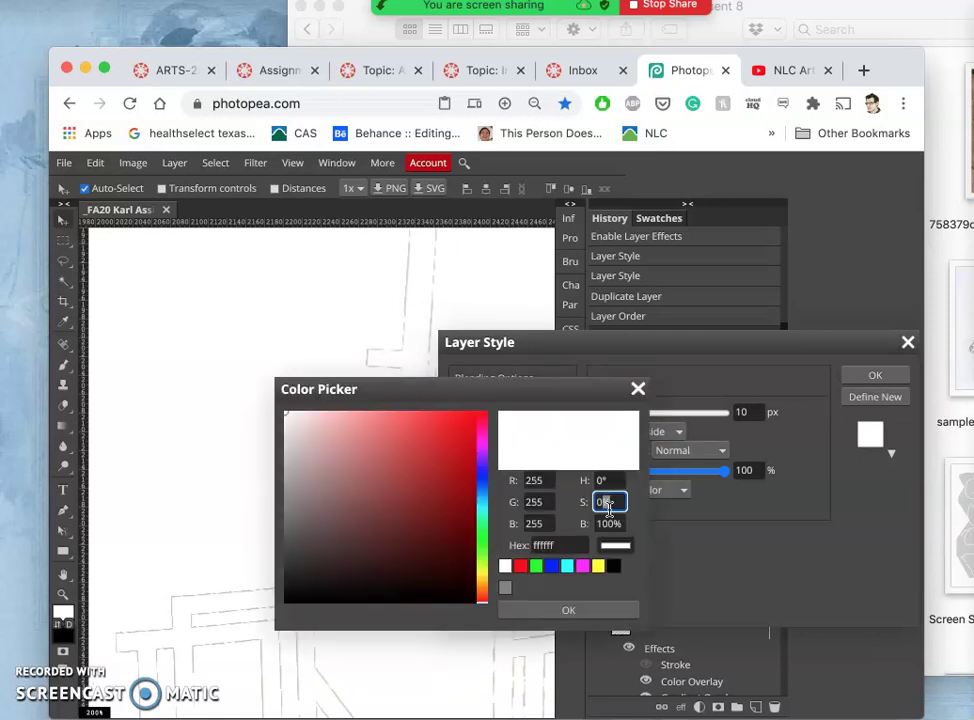
click(289, 599)
click(286, 600)
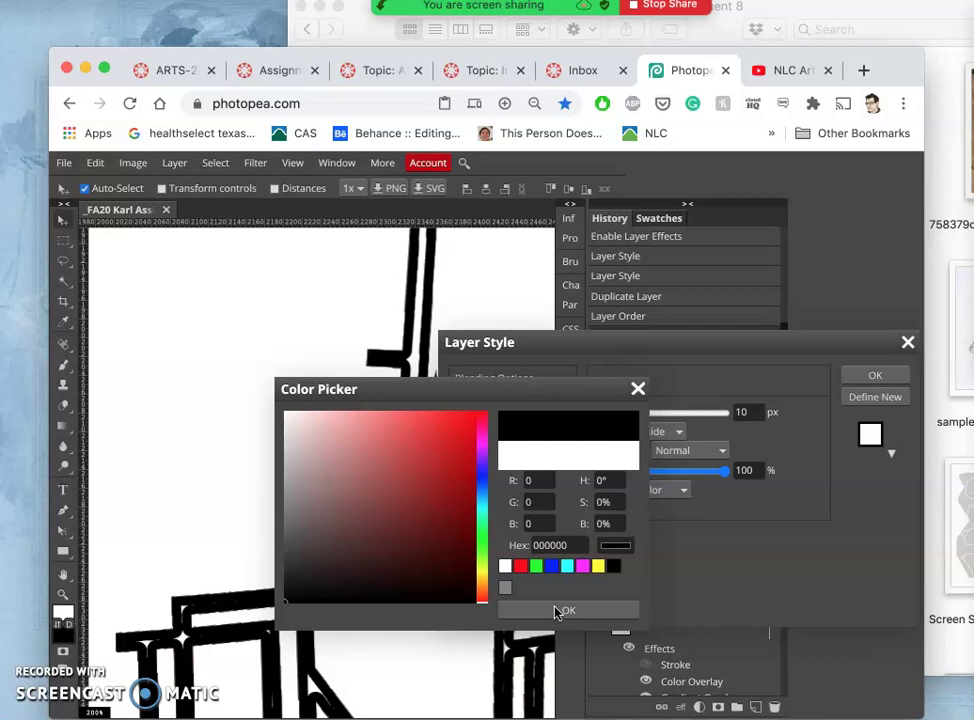
click(567, 612)
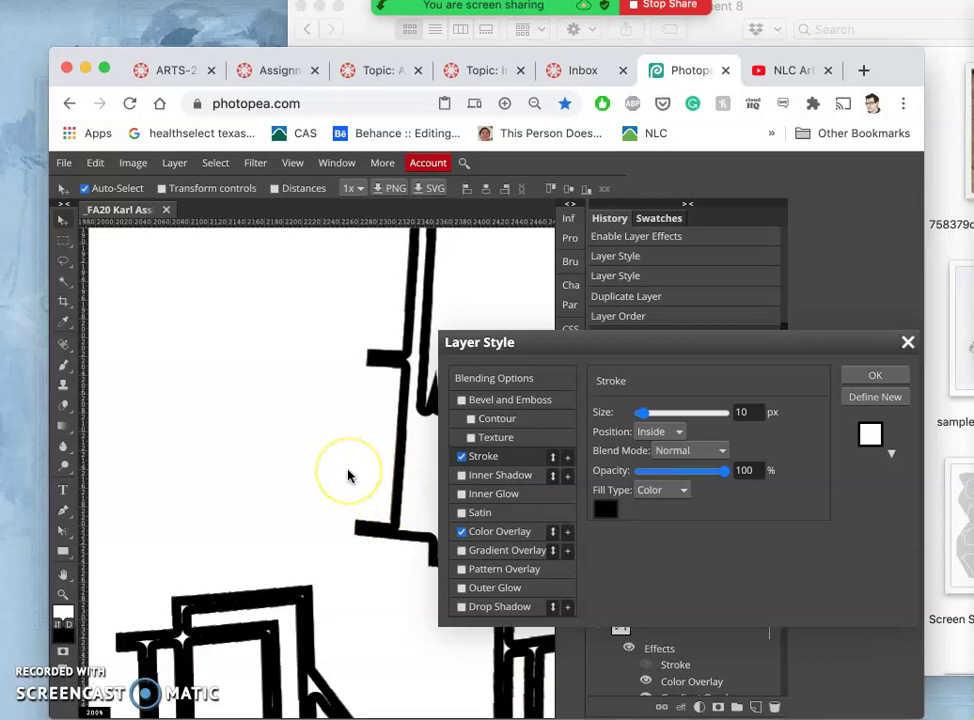
Move the Layer Style dialog off the lettering and set the Stroke position of FINAL TYPE copy 4 to Center.
click(311, 409)
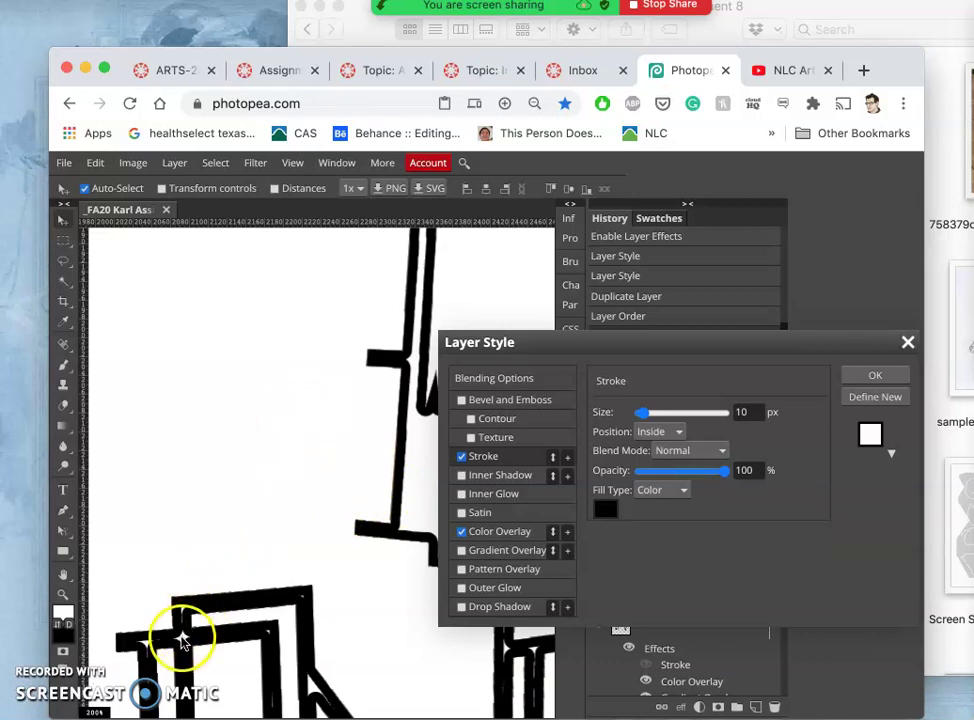
drag(250, 617, 289, 578)
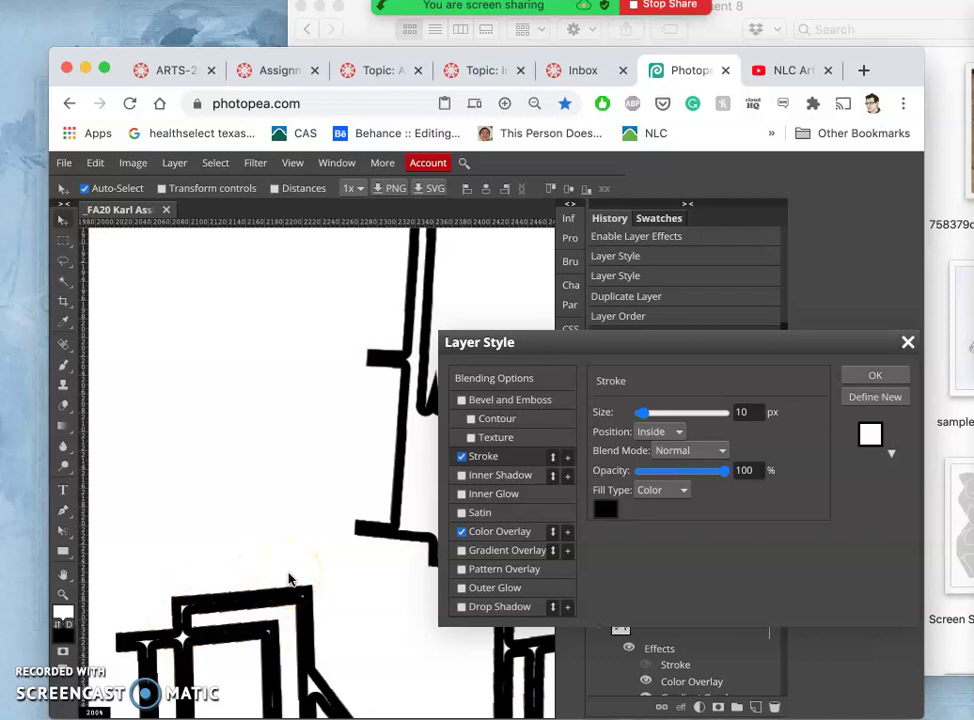
drag(587, 338, 702, 274)
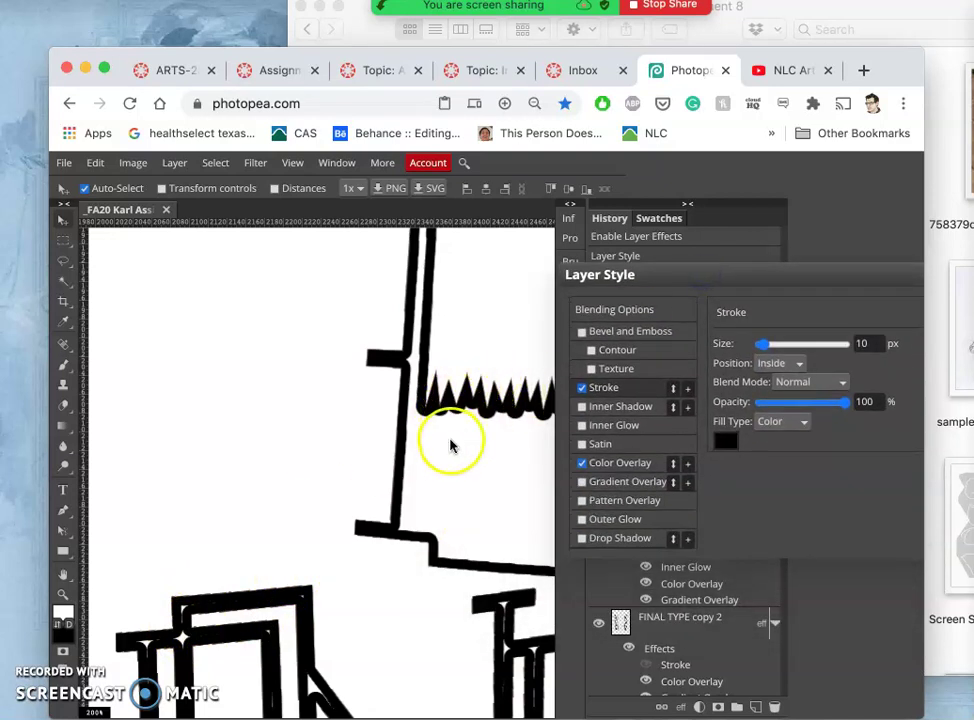
click(787, 362)
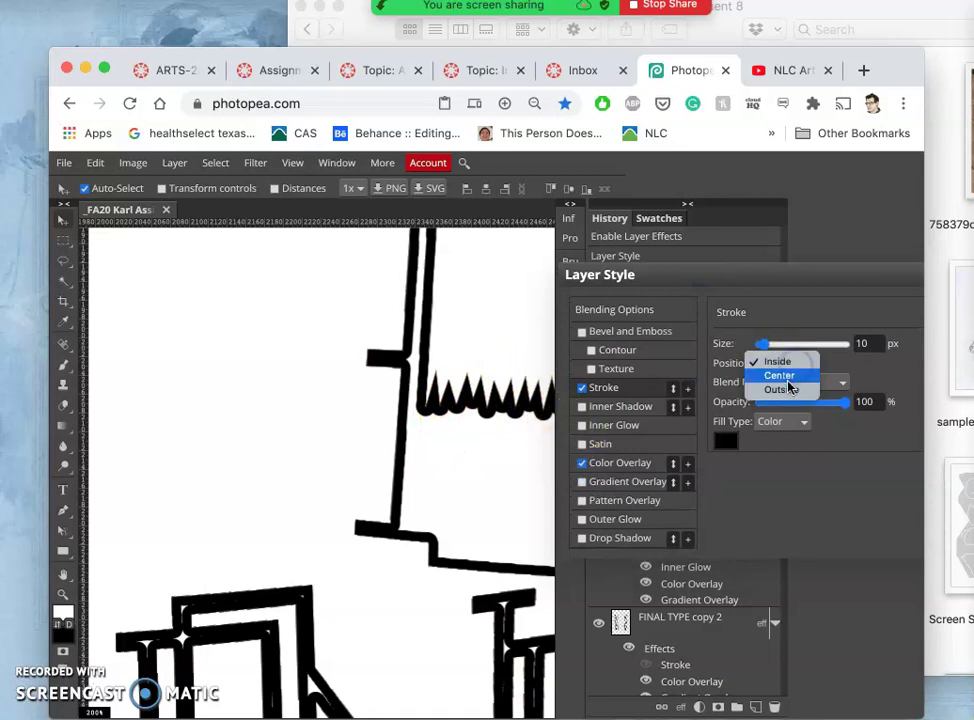
click(788, 381)
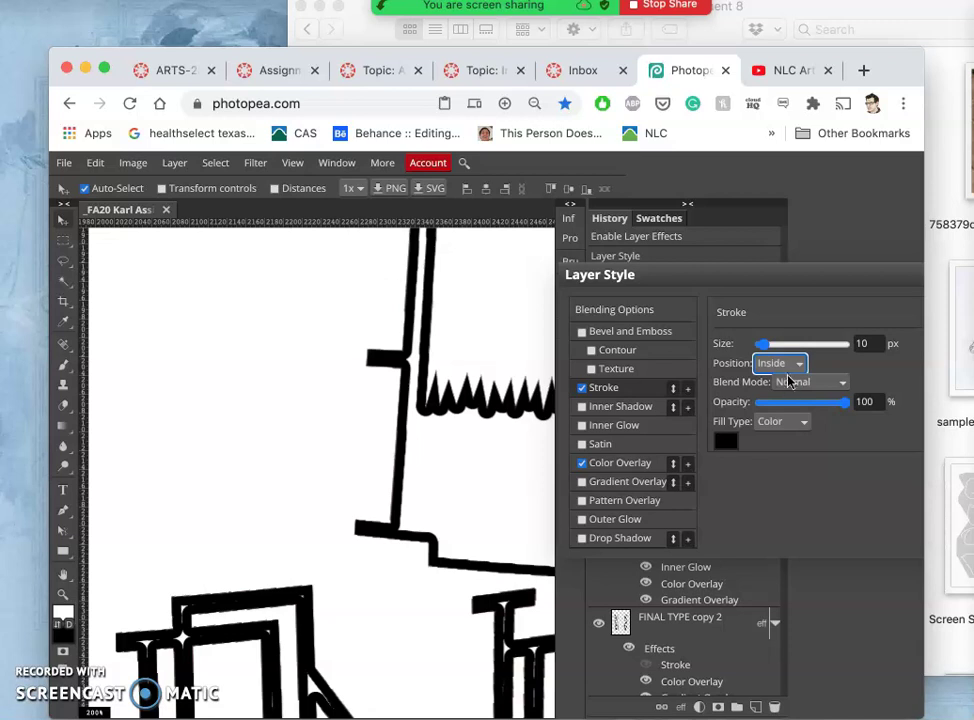
key(Down)
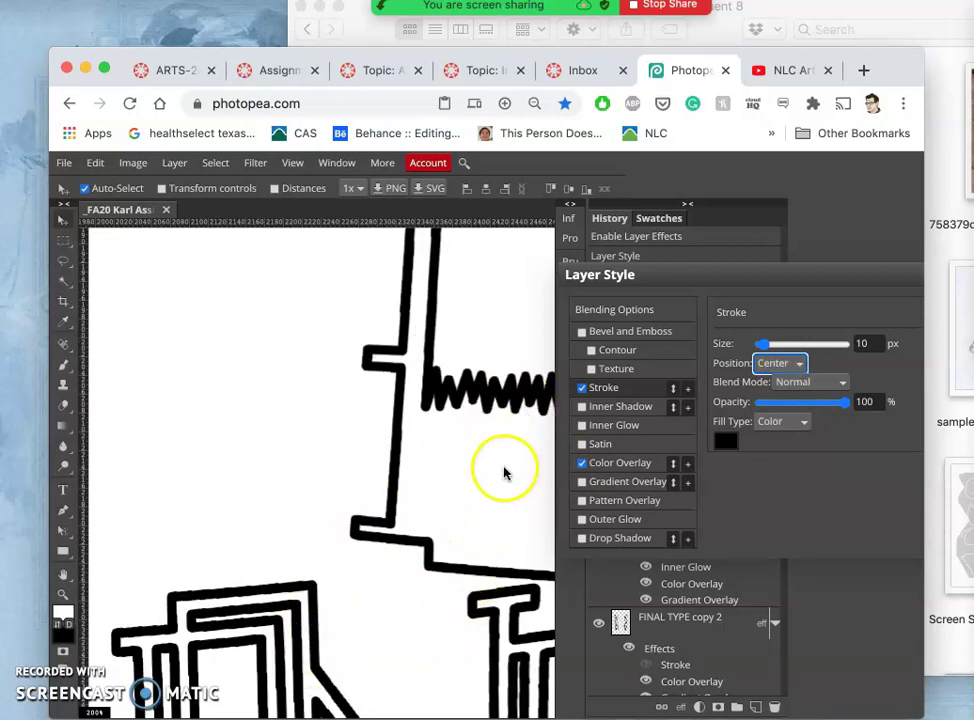
Examine the stroke across all the GOOD POINT lettering and the skull illustration at 33.33% zoom.
key(super+minus)
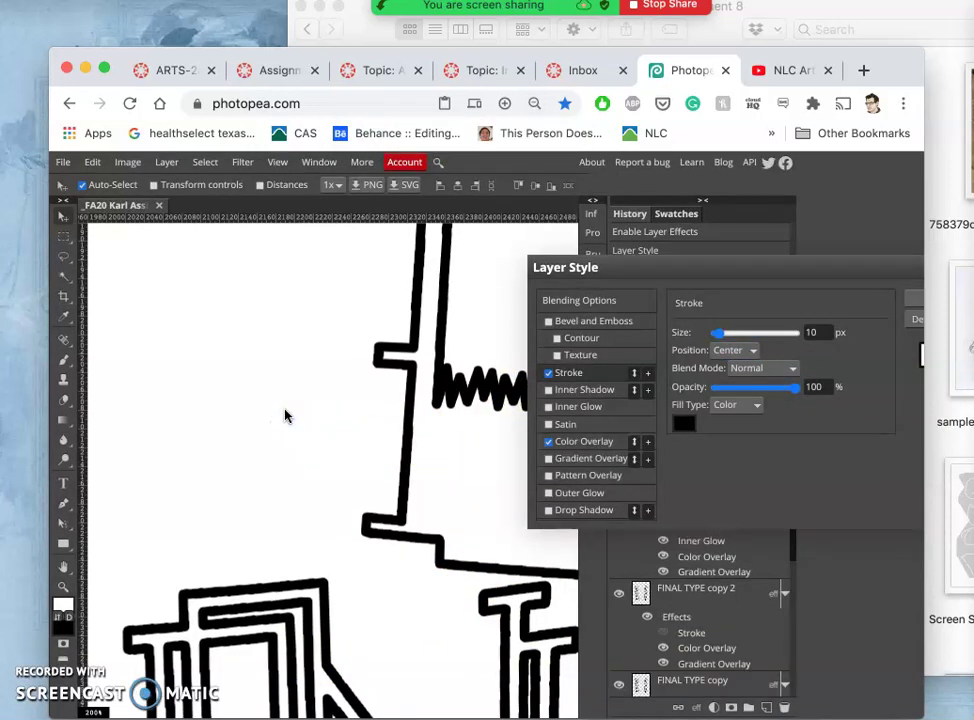
click(64, 588)
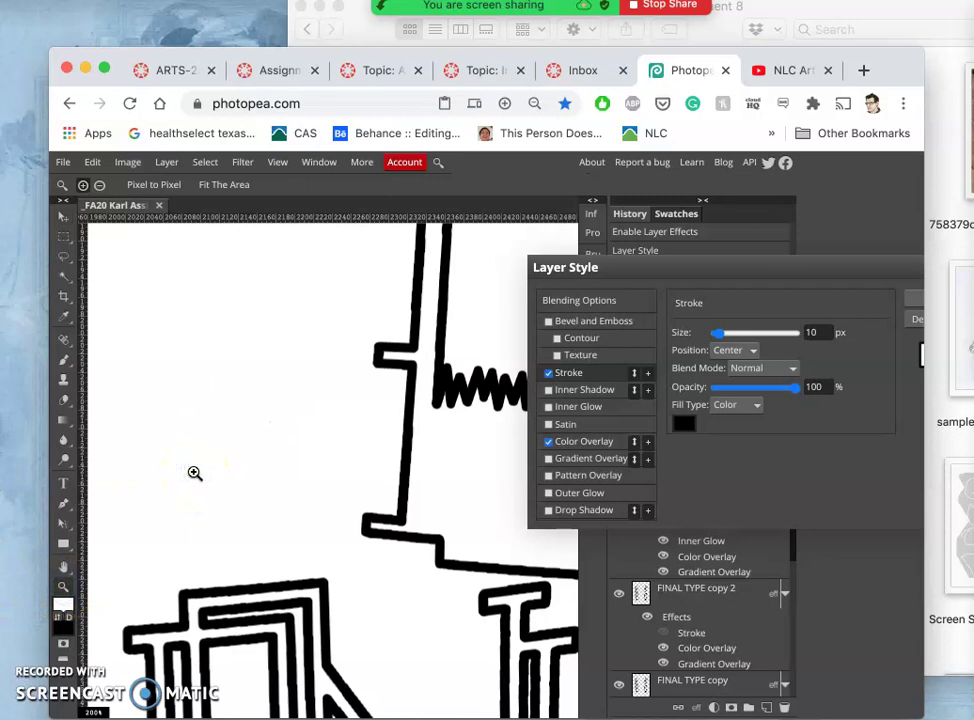
click(209, 443)
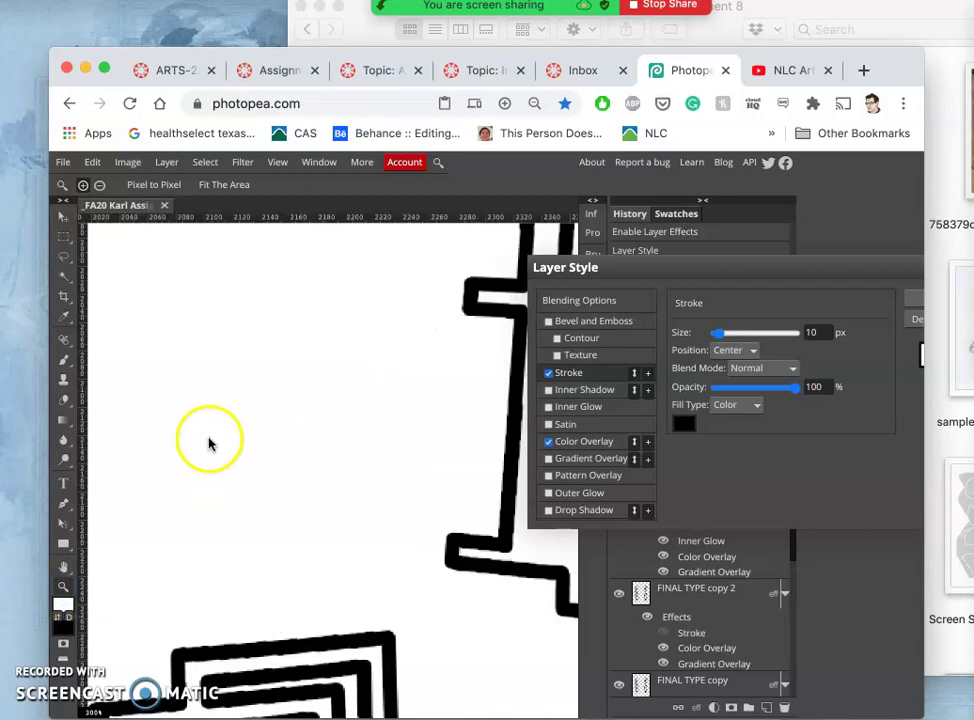
click(100, 186)
click(264, 408)
click(264, 408)
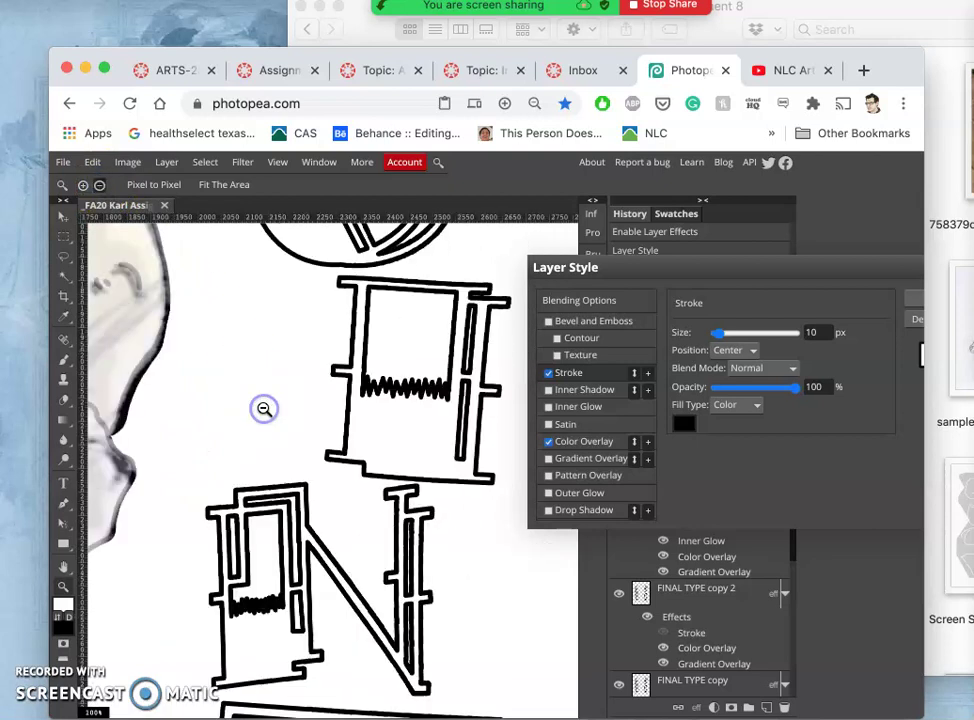
click(263, 408)
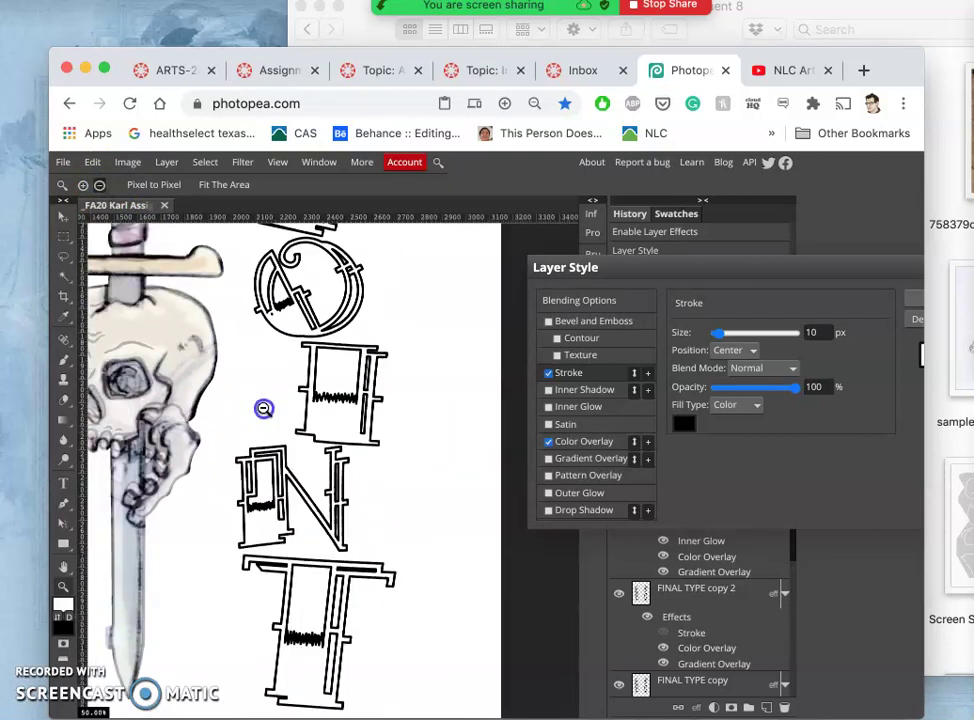
click(263, 408)
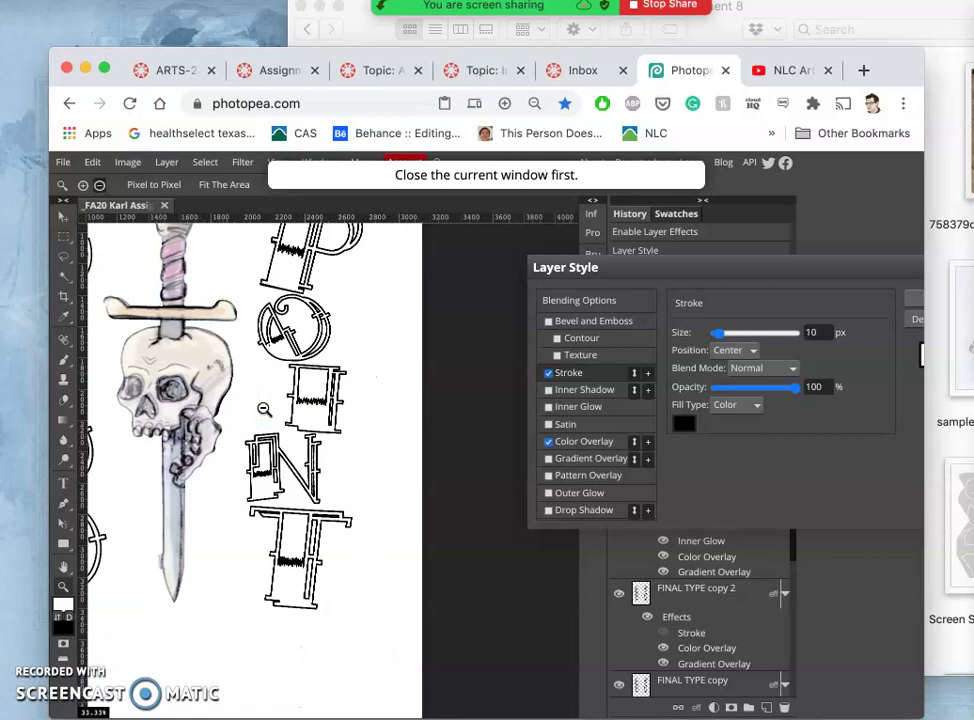
drag(239, 370, 396, 440)
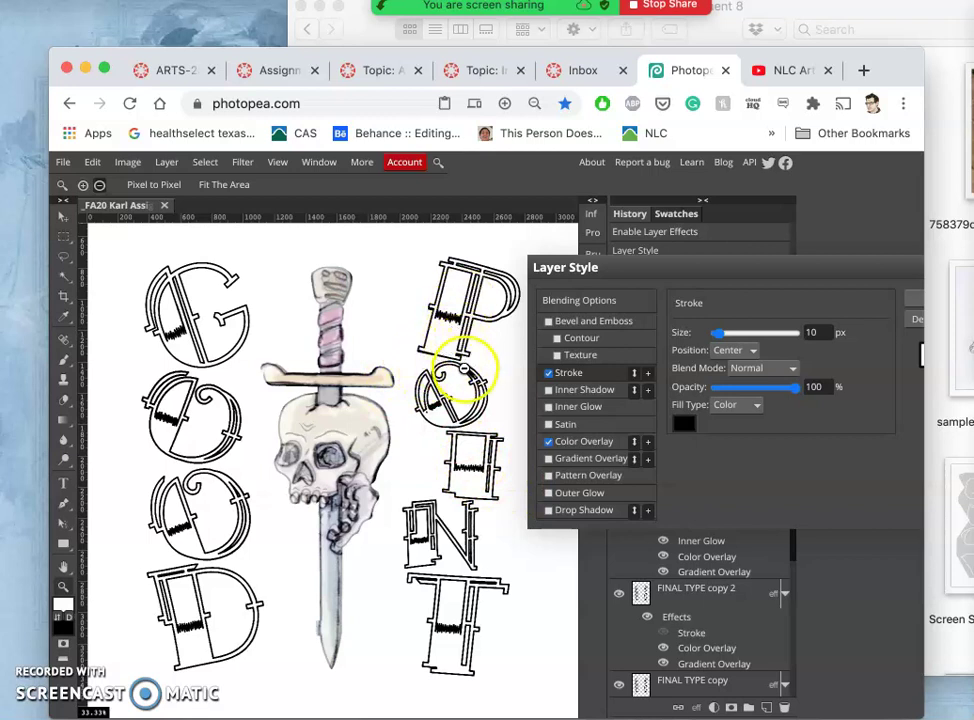
Try the Inside position for the Stroke of FINAL TYPE copy 4 and return it to Center.
click(748, 349)
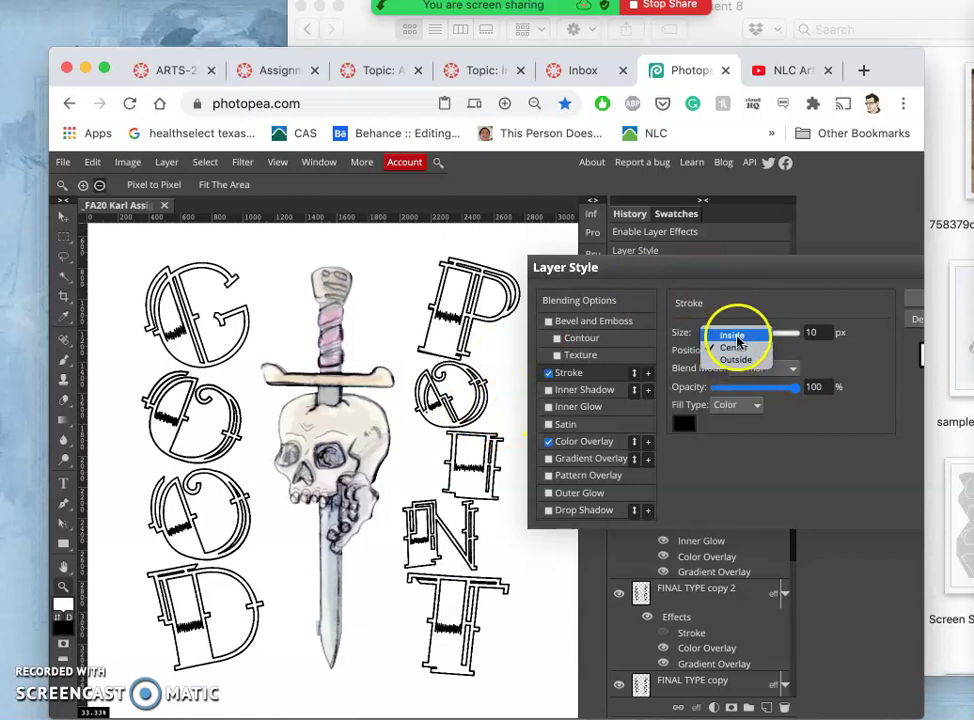
click(734, 347)
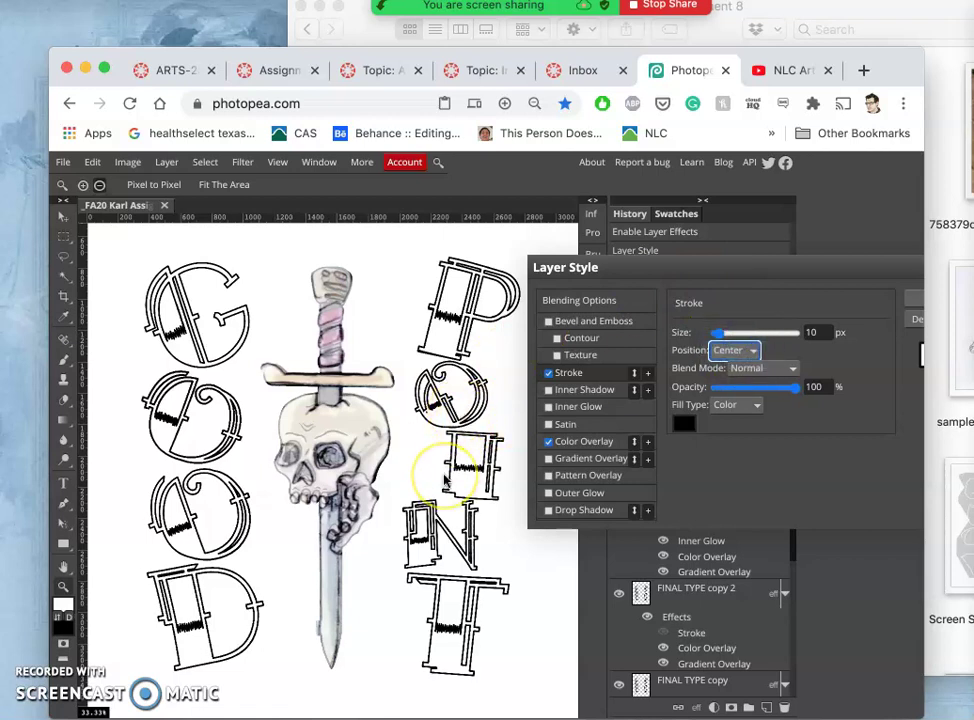
key(Up)
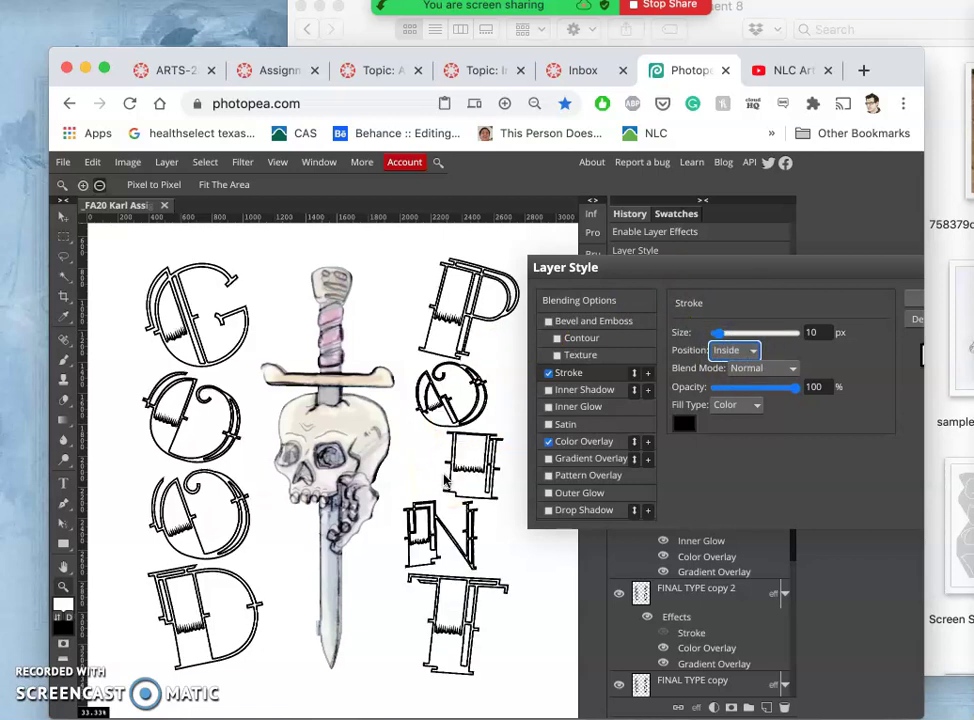
click(463, 628)
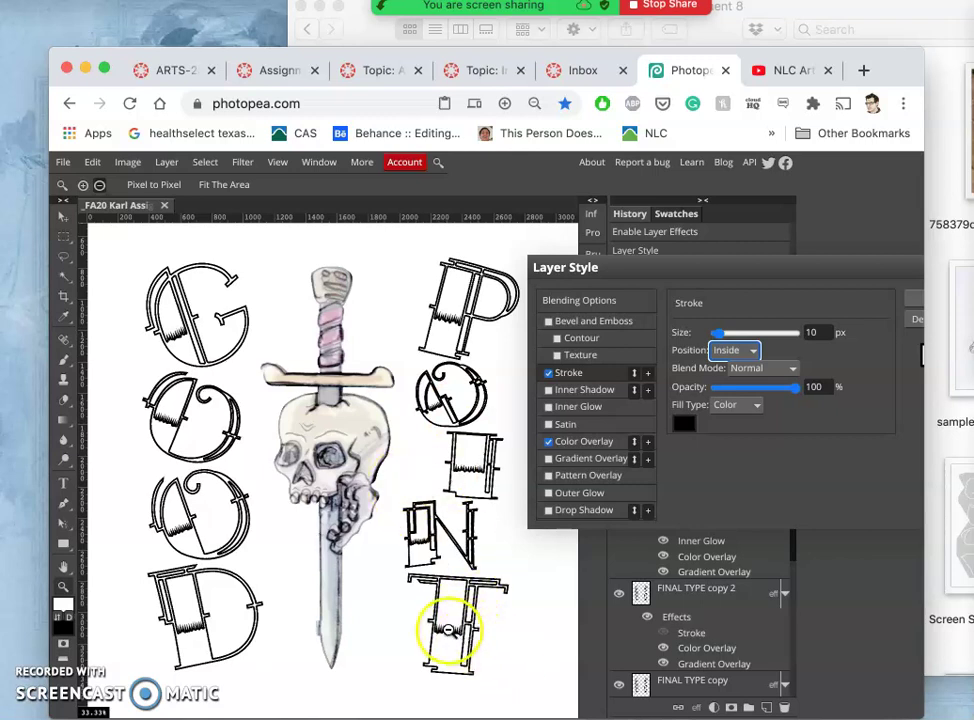
click(745, 350)
click(748, 360)
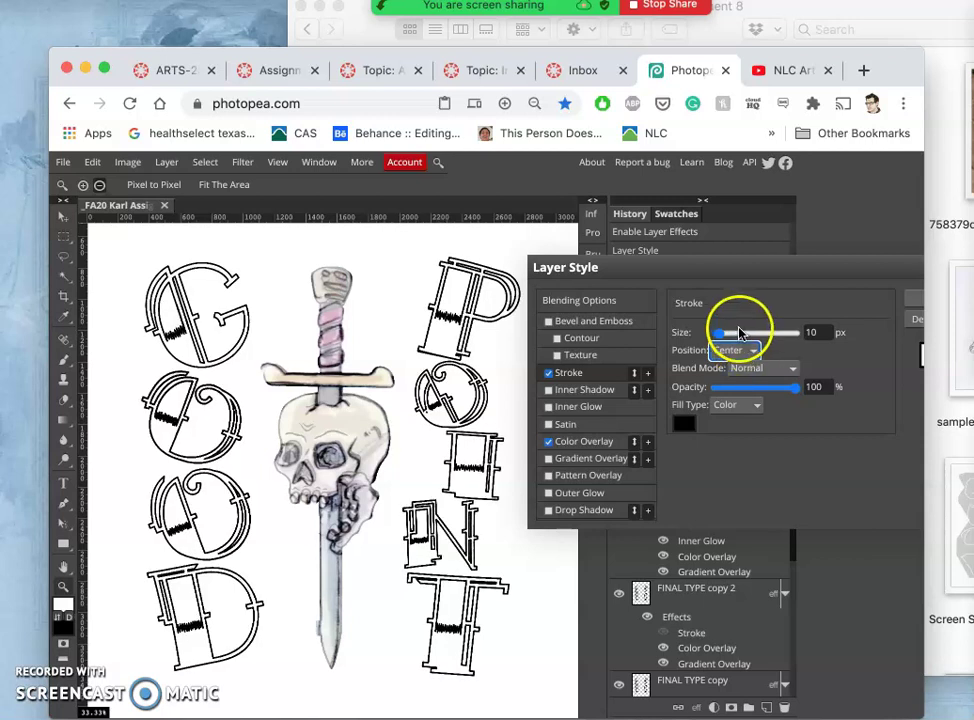
Set the Stroke size of FINAL TYPE copy 4 to 8 px and apply the layer style.
double_click(818, 333)
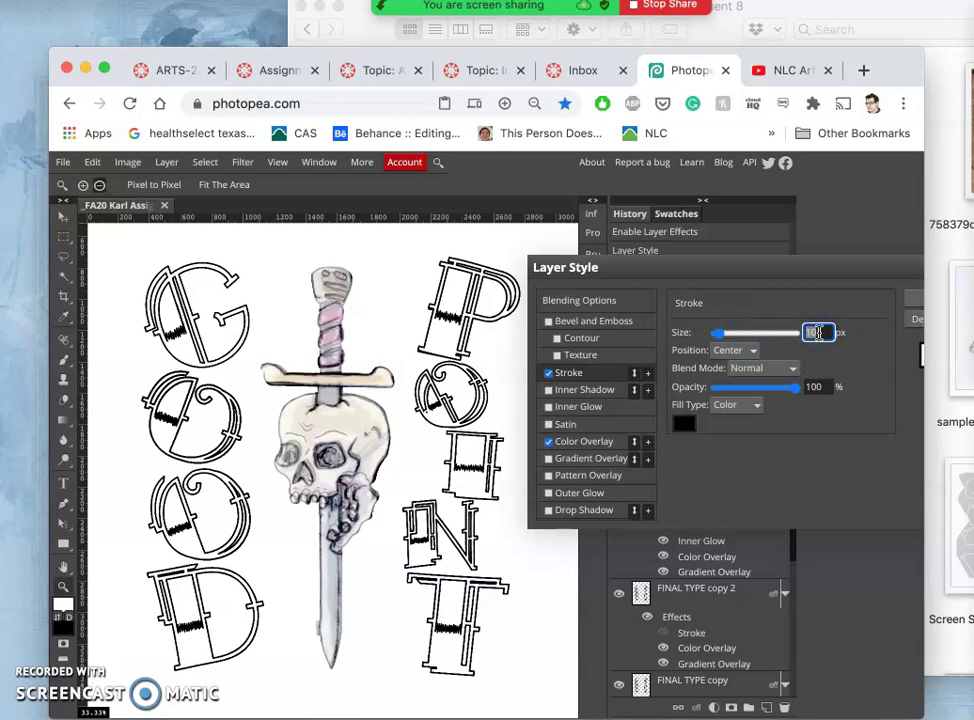
text(8)
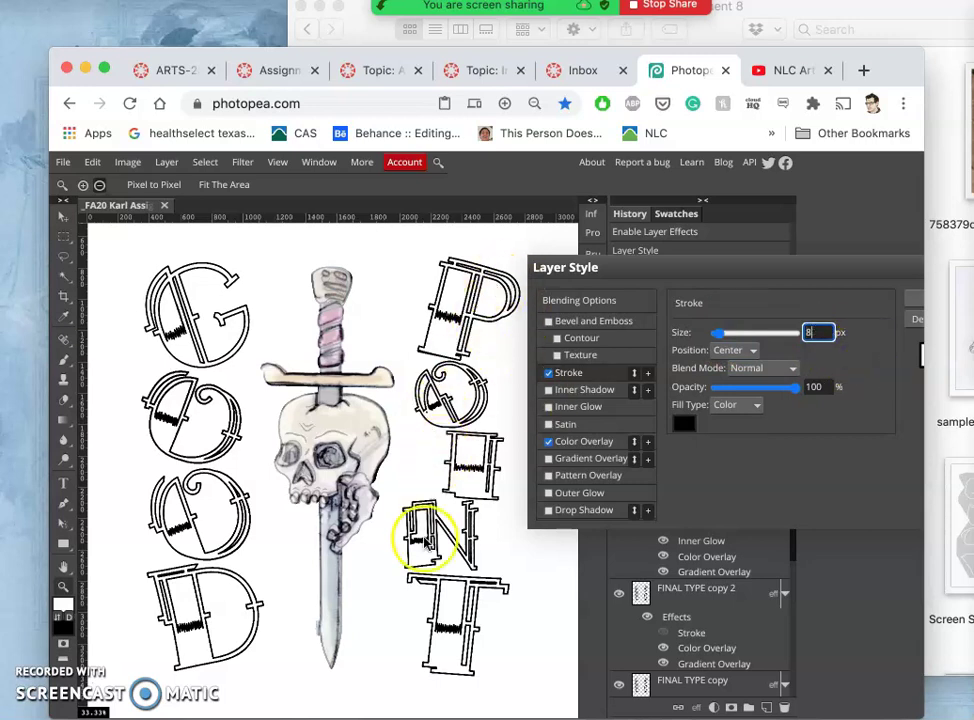
key(Return)
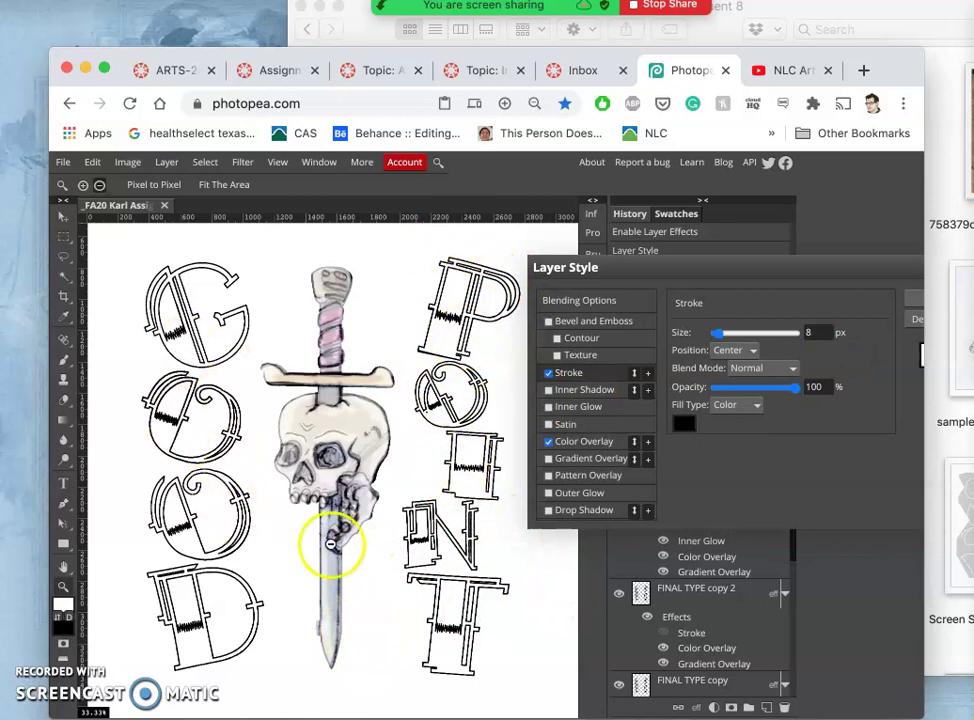
click(910, 300)
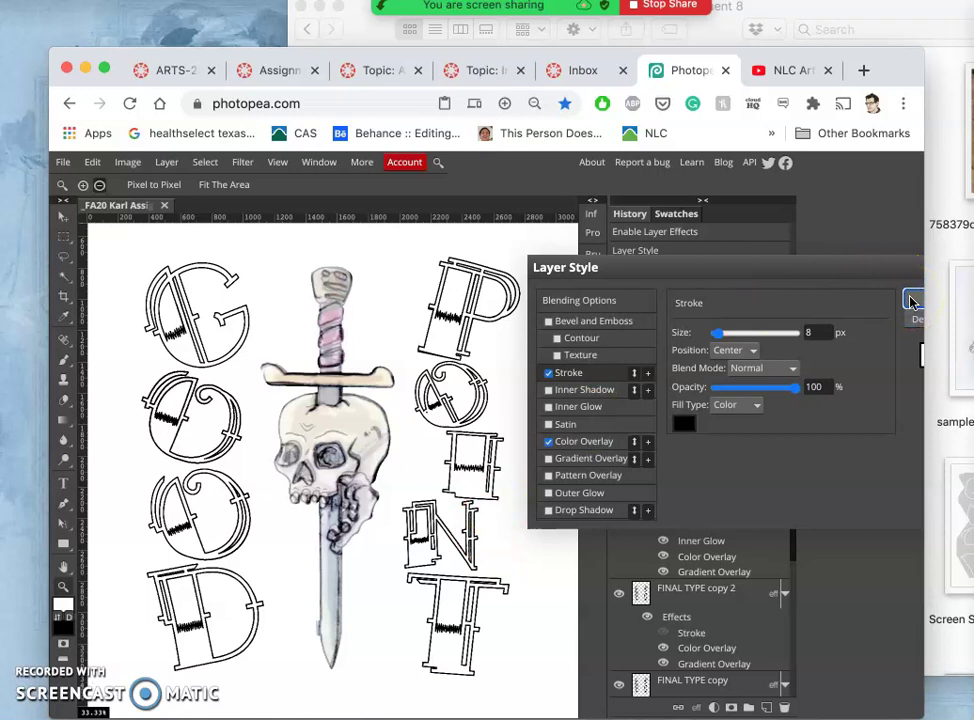
drag(849, 270, 801, 259)
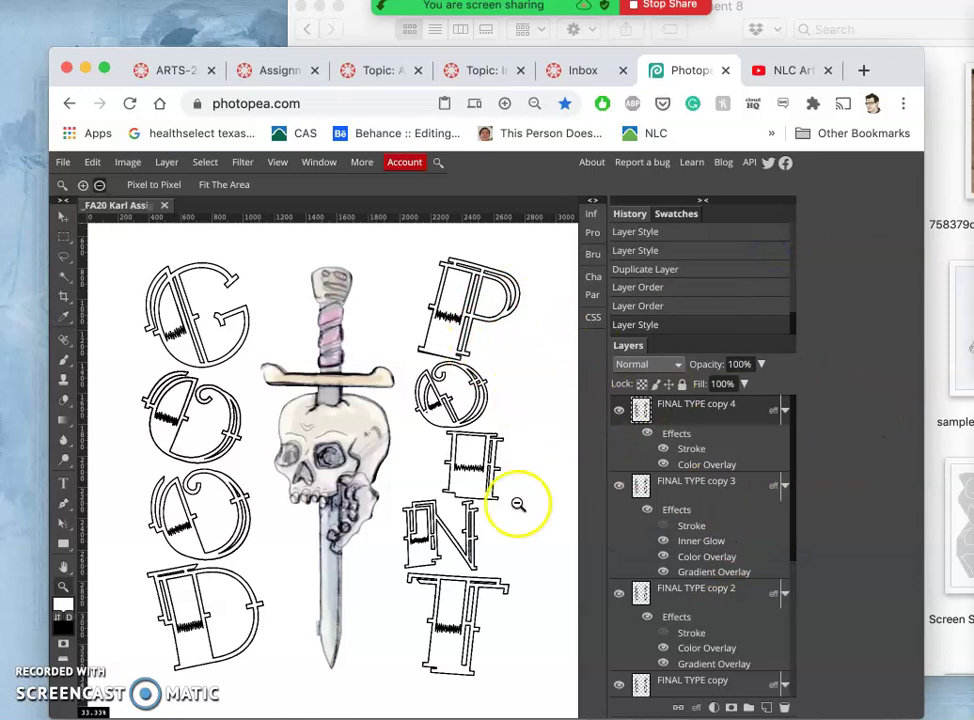
Show the black background layer BLANK WHITE copy 2.
scroll(630, 570, down, 3)
scroll(632, 570, down, 2)
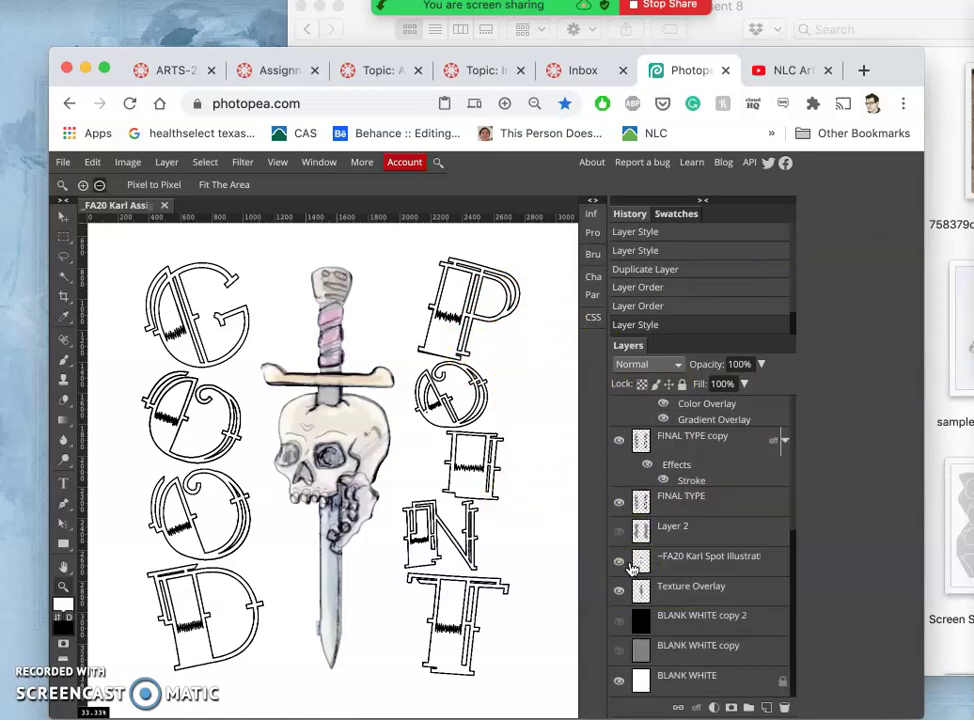
click(619, 623)
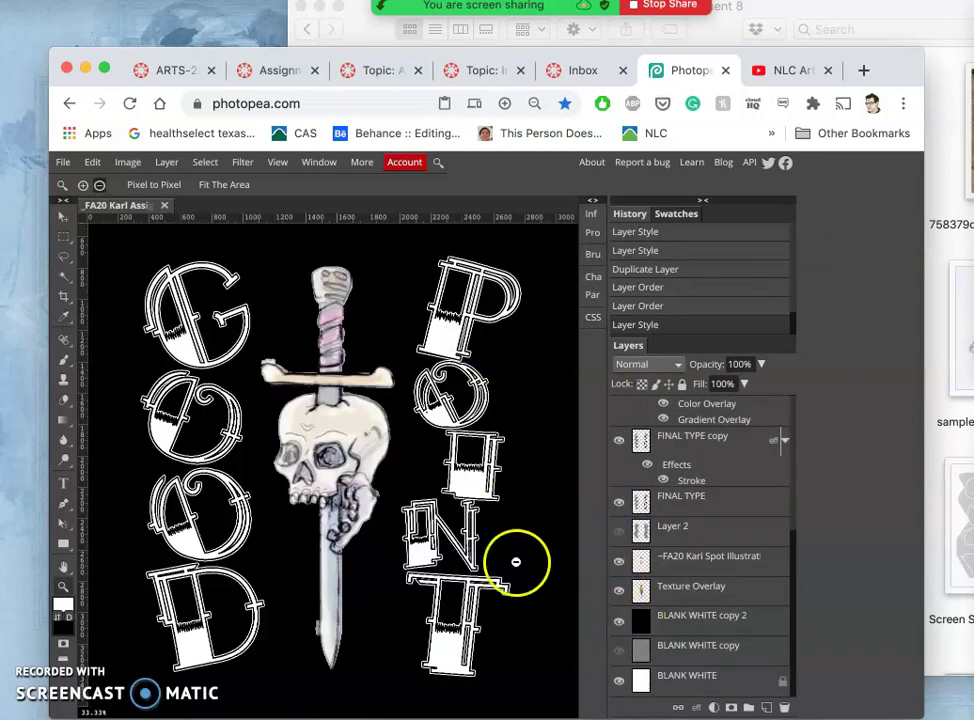
Examine the lettering against the black background, comparing it with FINAL TYPE copy 4 hidden and shown.
scroll(446, 352, up, 3)
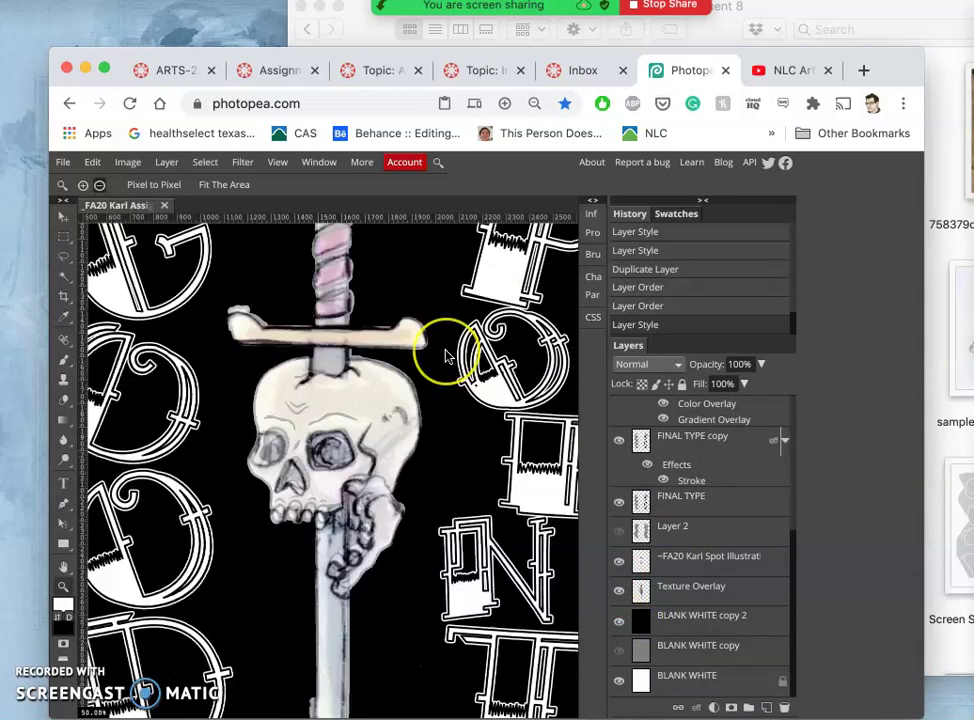
scroll(447, 355, down, 1)
scroll(446, 355, right, 2)
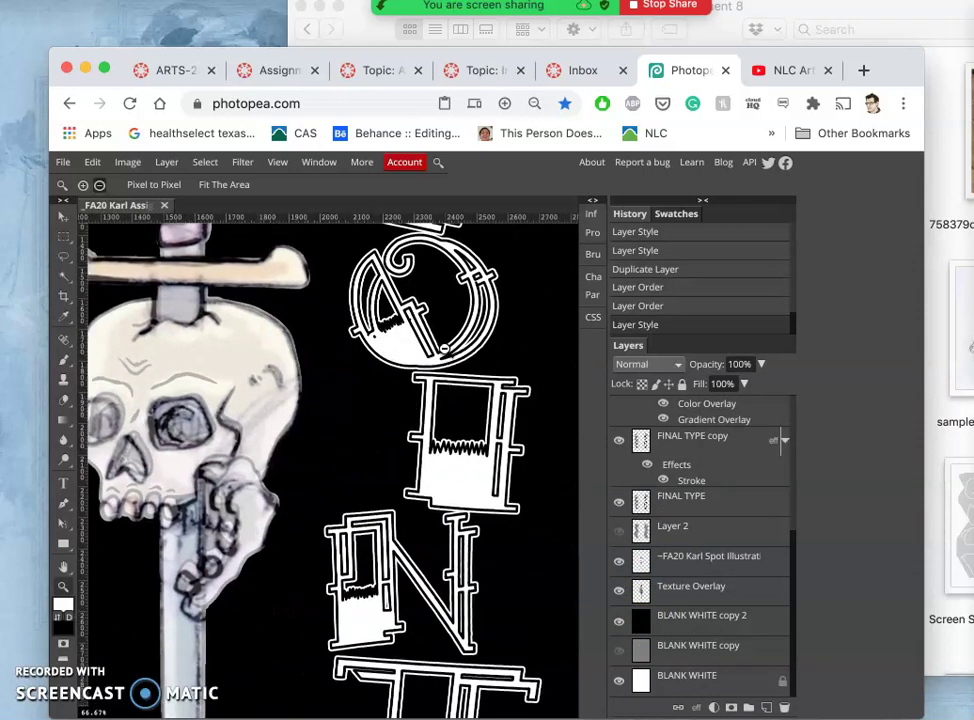
scroll(434, 452, down, 1)
scroll(434, 452, down, 2)
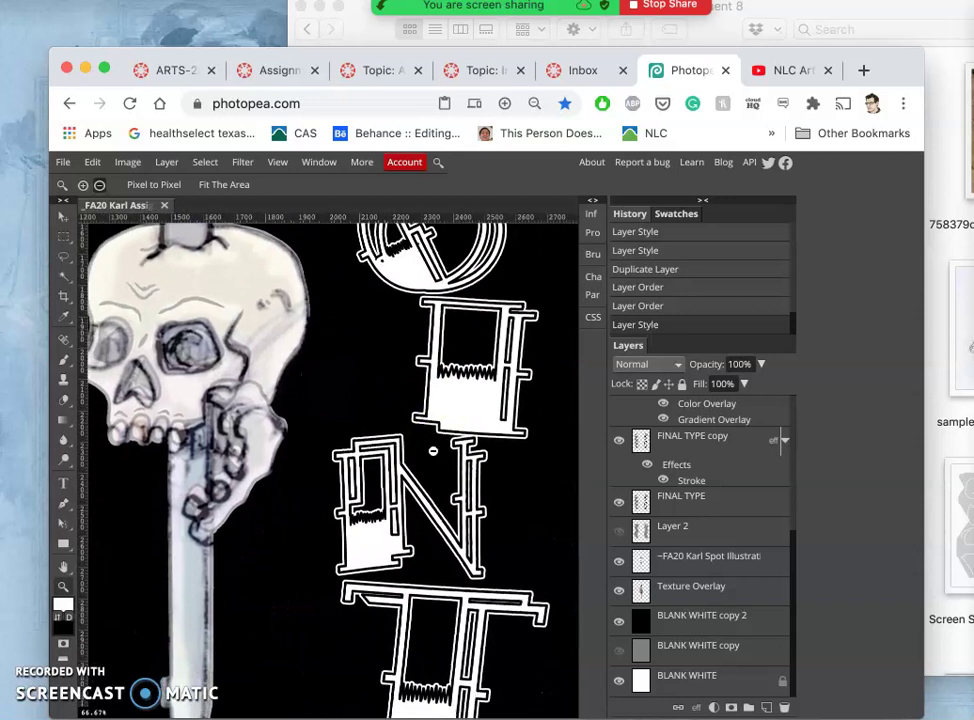
scroll(655, 466, up, 5)
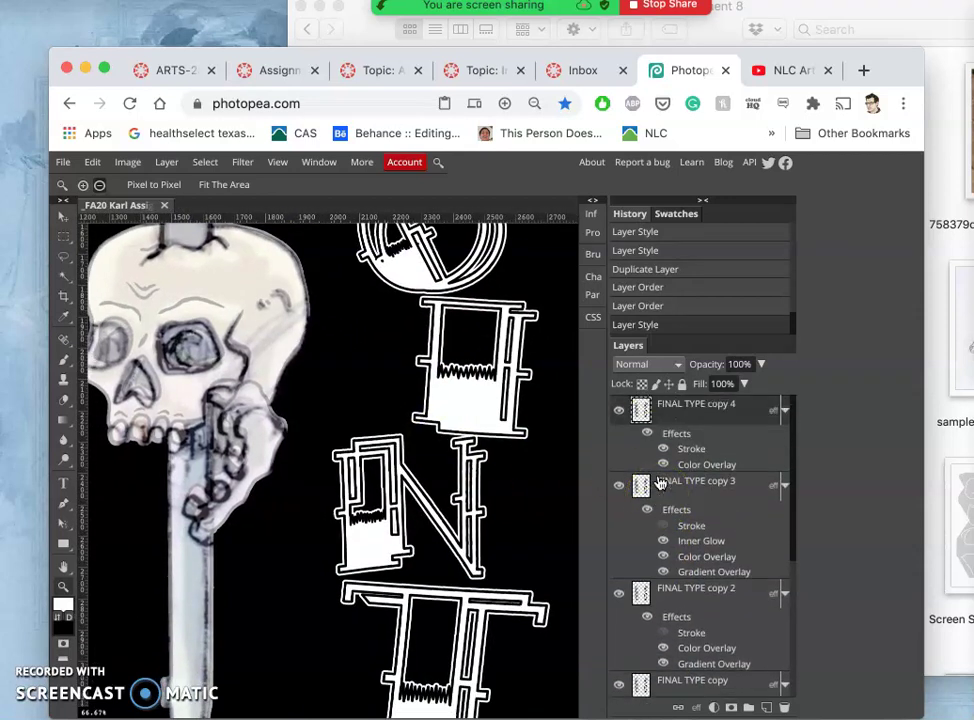
click(619, 411)
click(619, 412)
click(619, 412)
click(619, 412)
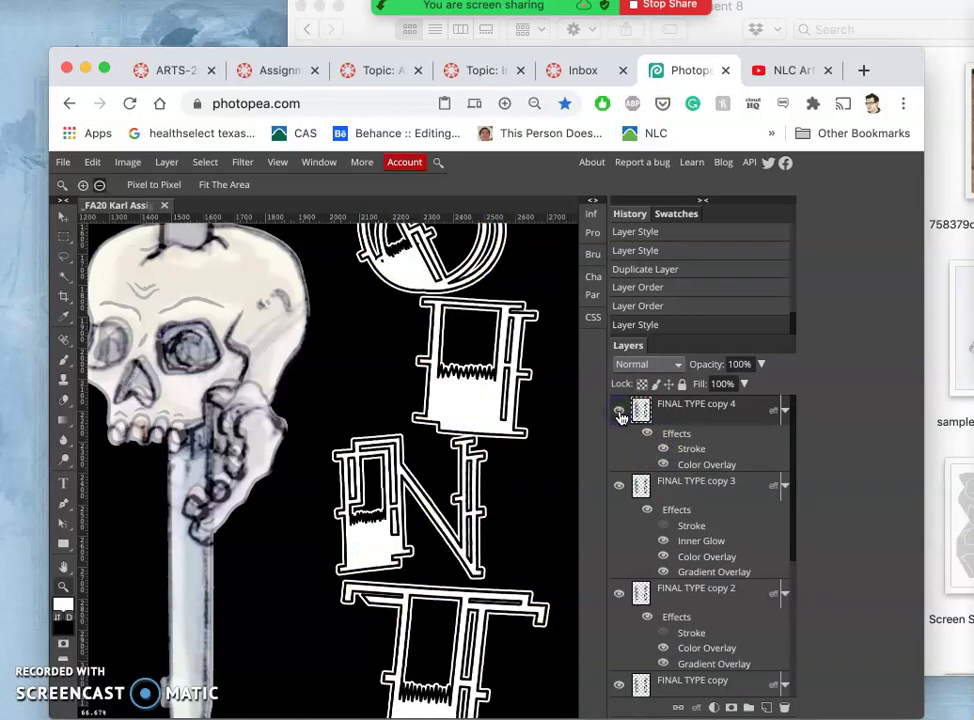
Duplicate the FINAL TYPE copy 4 layer and hide the original.
right_click(685, 422)
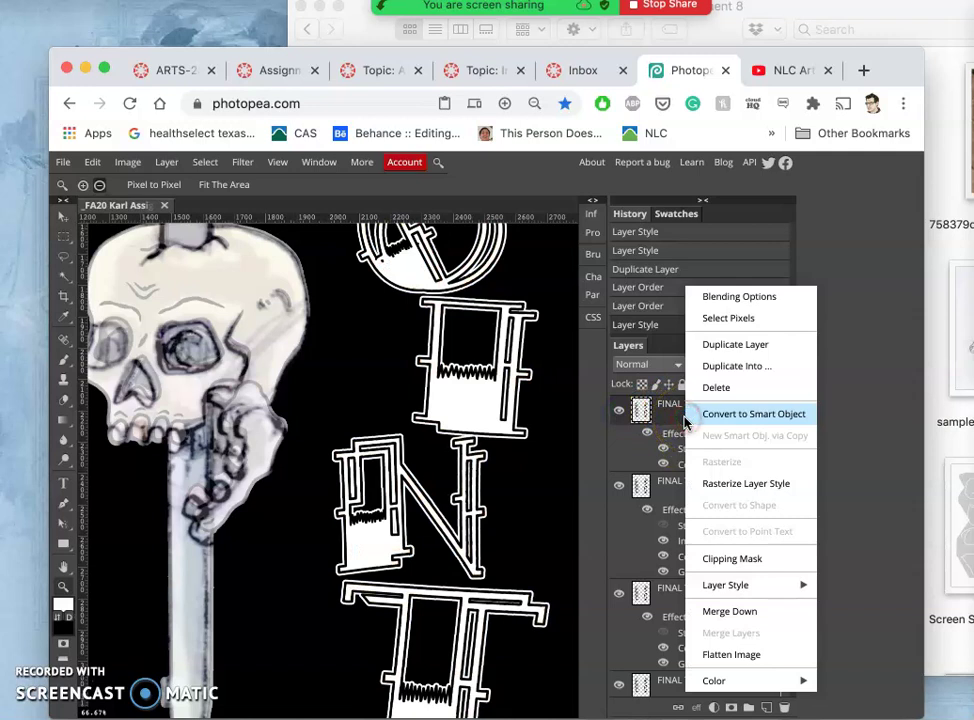
click(680, 413)
right_click(680, 413)
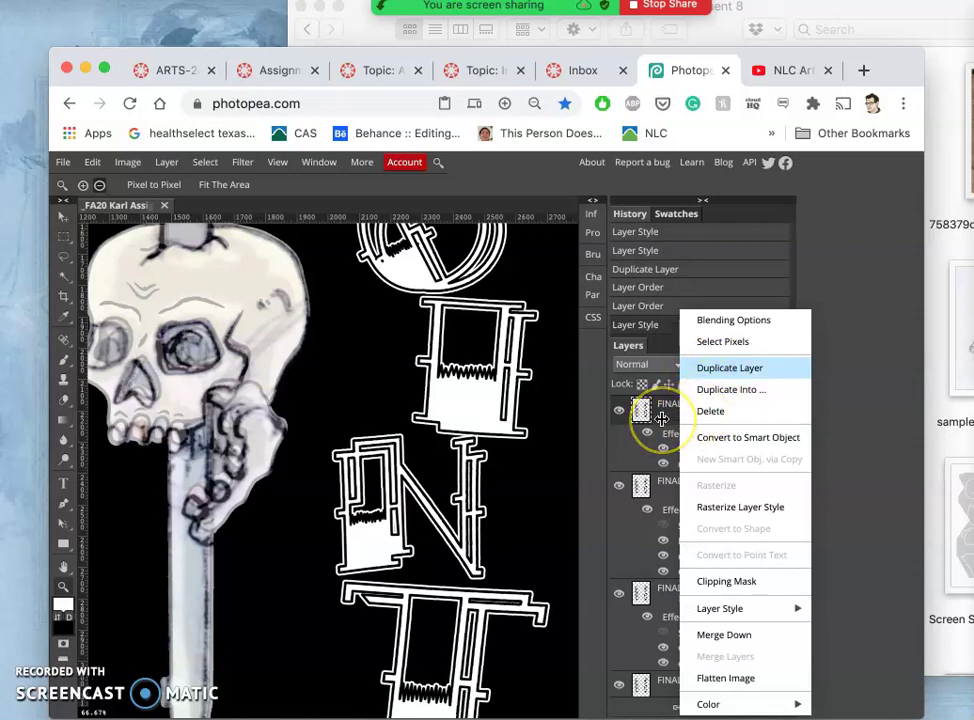
right_click(666, 419)
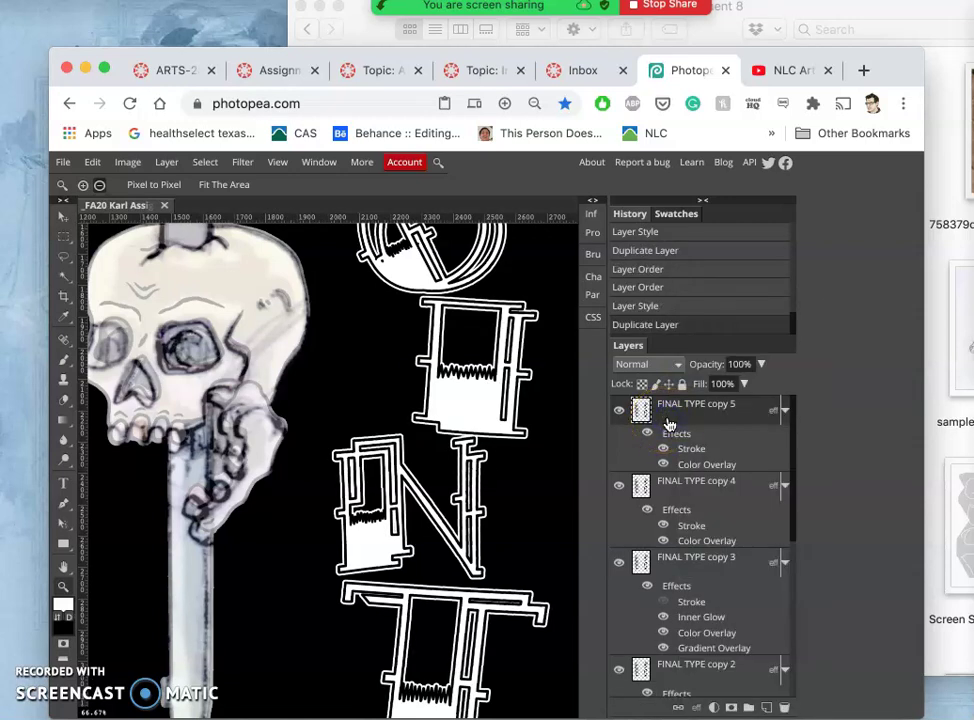
click(620, 487)
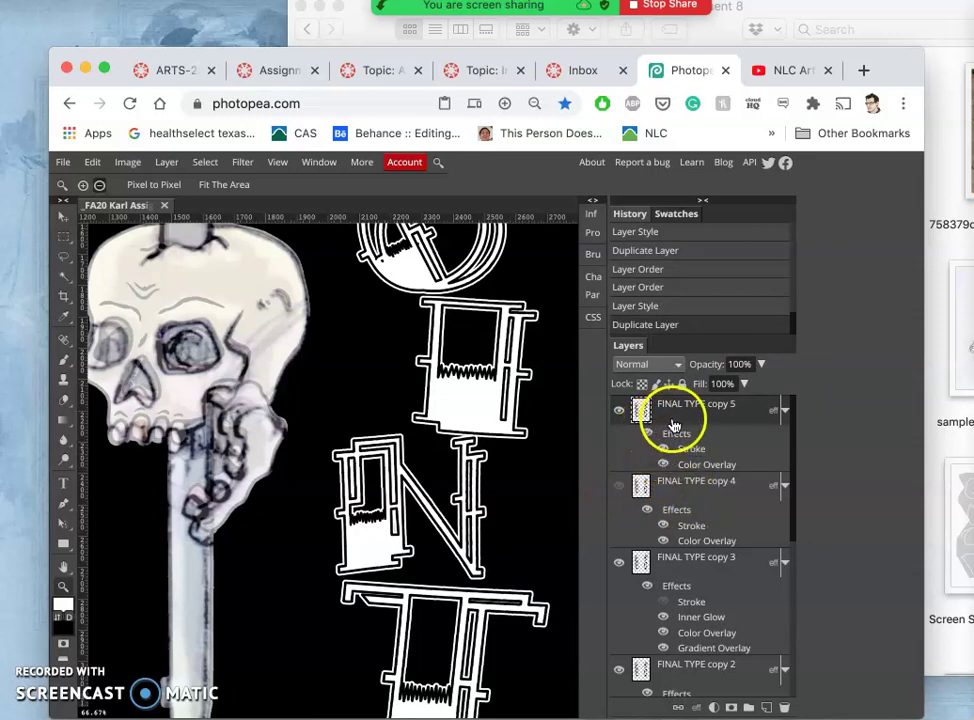
Rasterize the layer style of FINAL TYPE copy 5 and clear the white fill from all its letters using a non-contiguous Magic Wand selection.
right_click(672, 423)
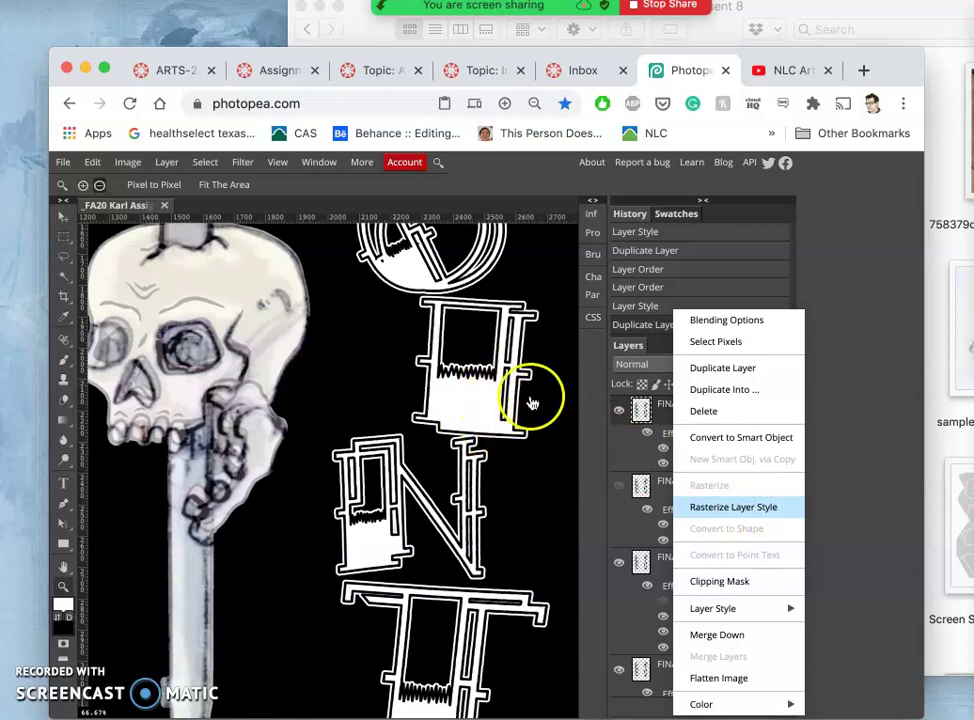
key(Return)
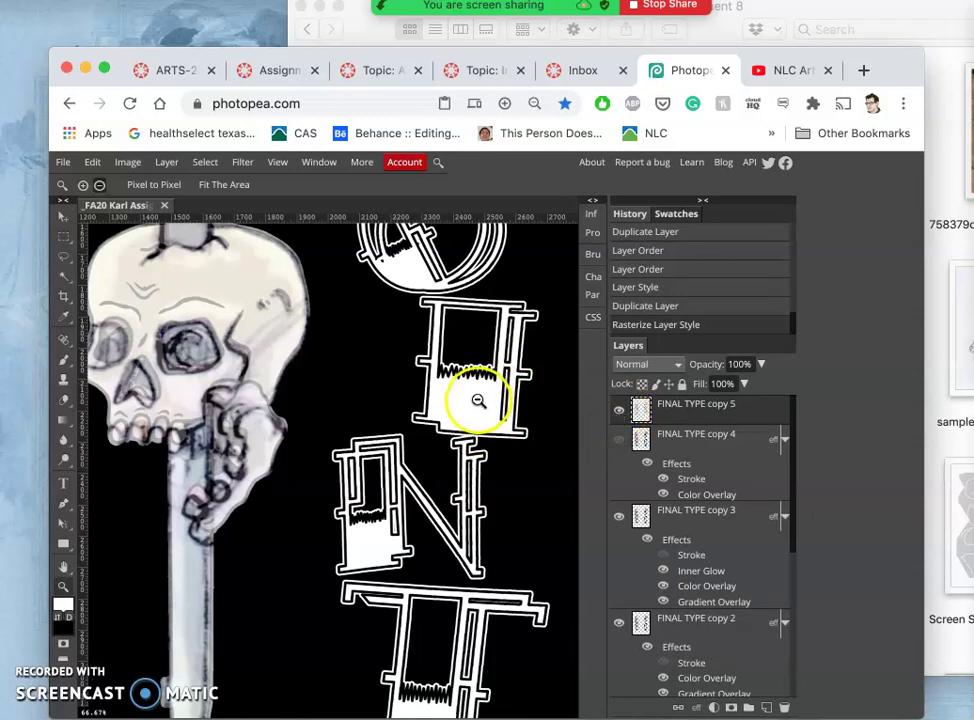
click(64, 279)
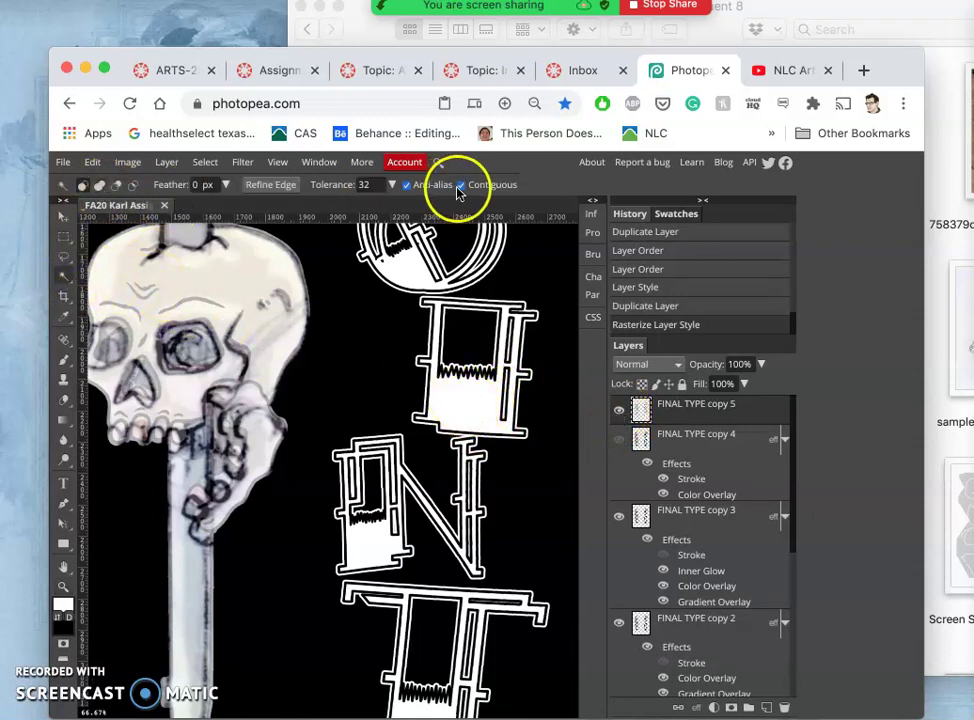
click(368, 185)
click(471, 406)
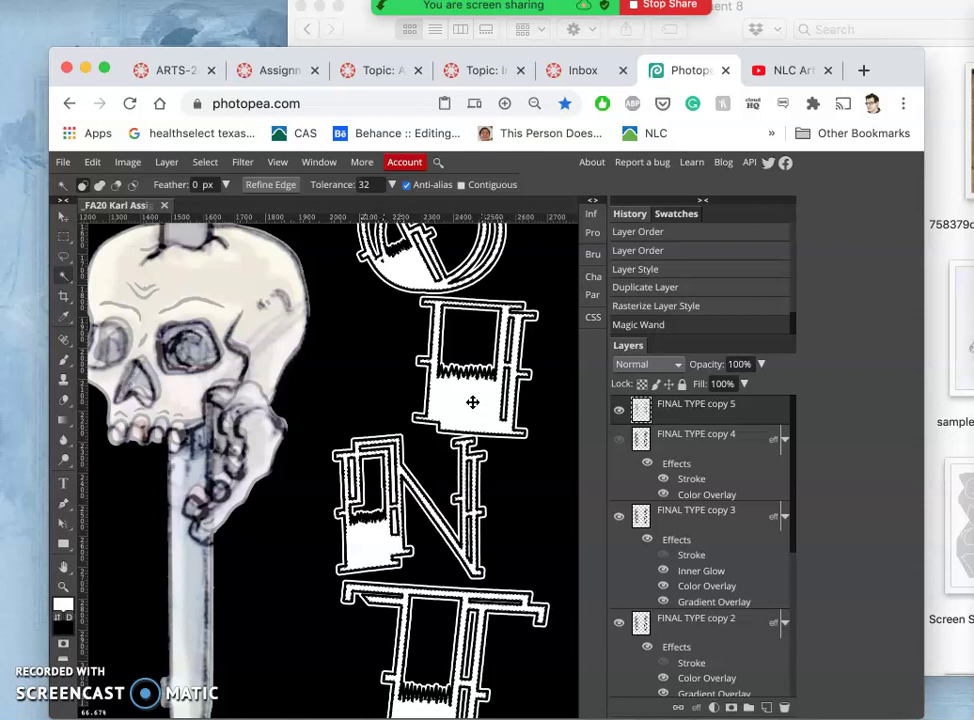
key(Delete)
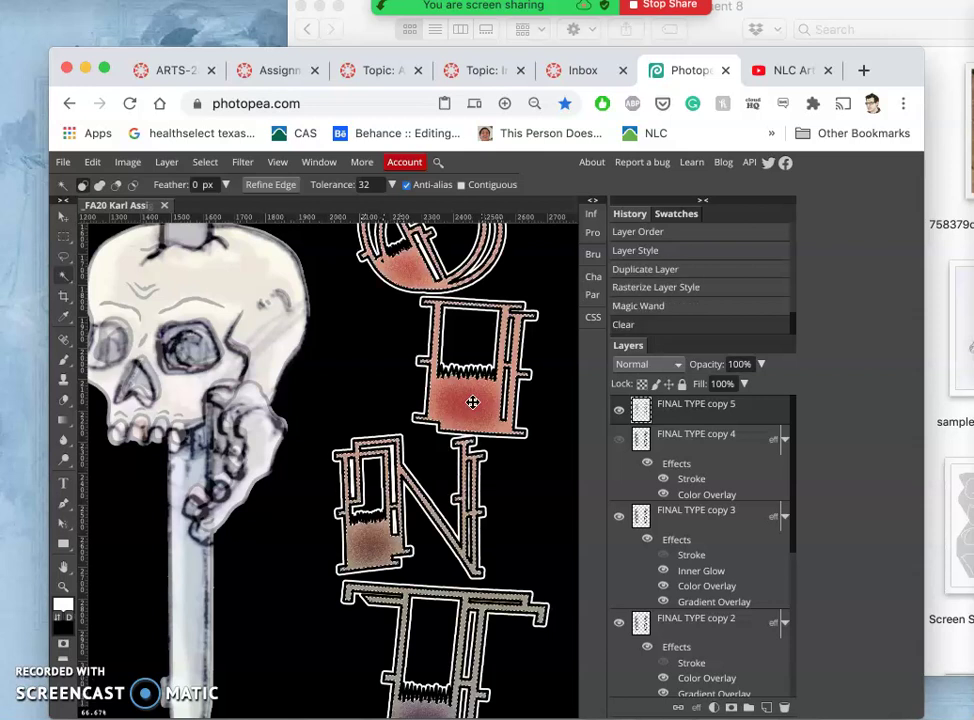
scroll(474, 406, down, 4)
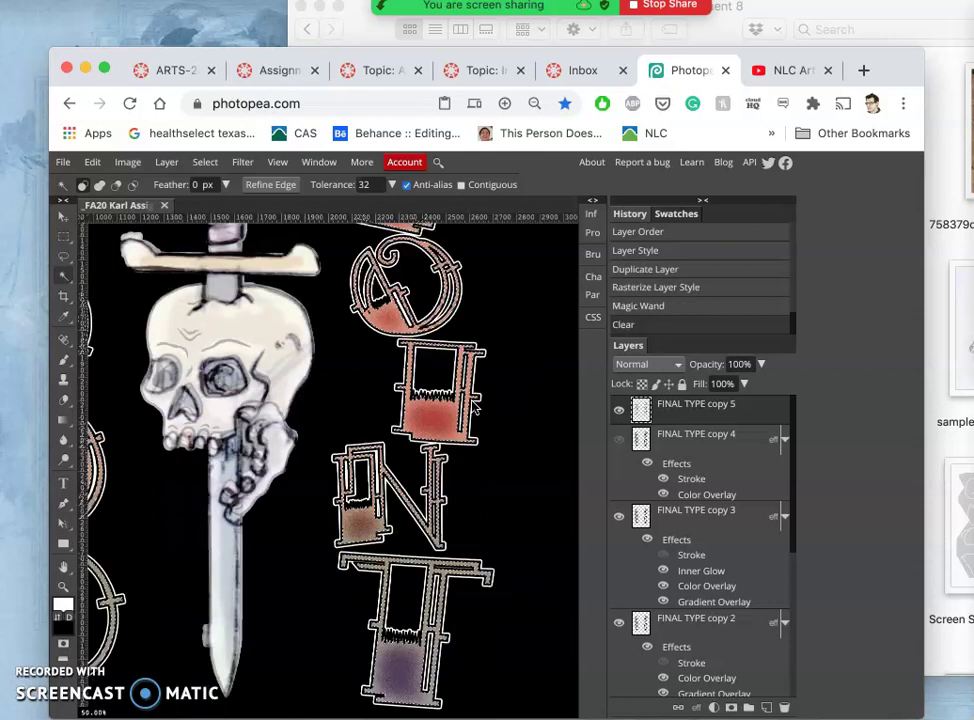
scroll(472, 404, up, 3)
scroll(474, 406, up, 2)
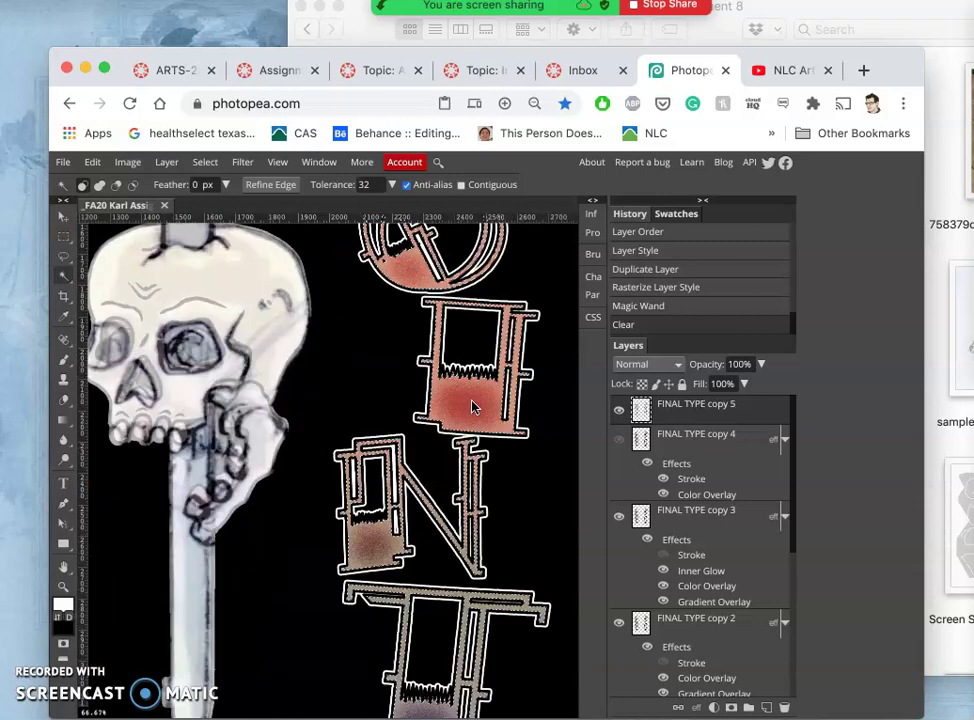
scroll(474, 406, up, 5)
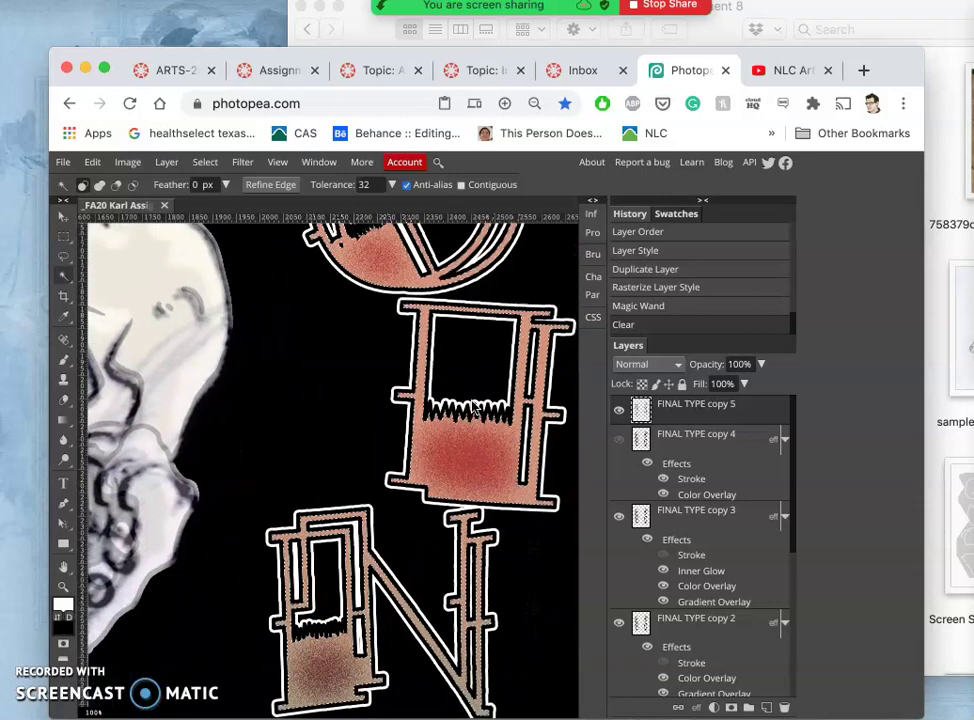
scroll(474, 406, up, 4)
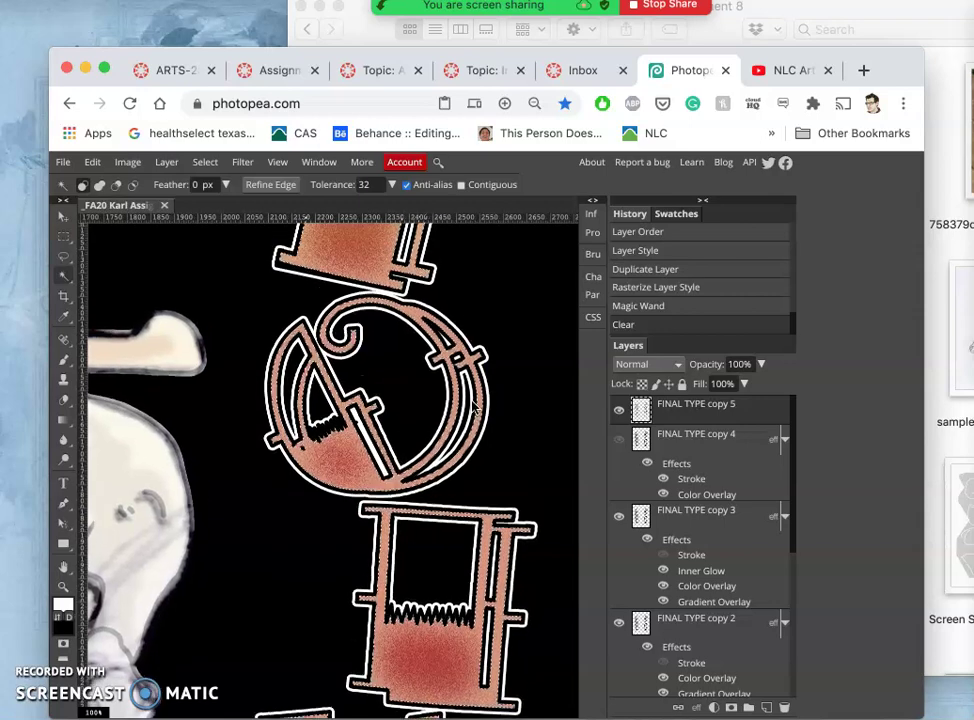
key(ctrl+d)
Examine the outlines and gradient fills of all the GOOD and POINT letters up close, and the whole poster against the black background.
scroll(340, 412, up, 5)
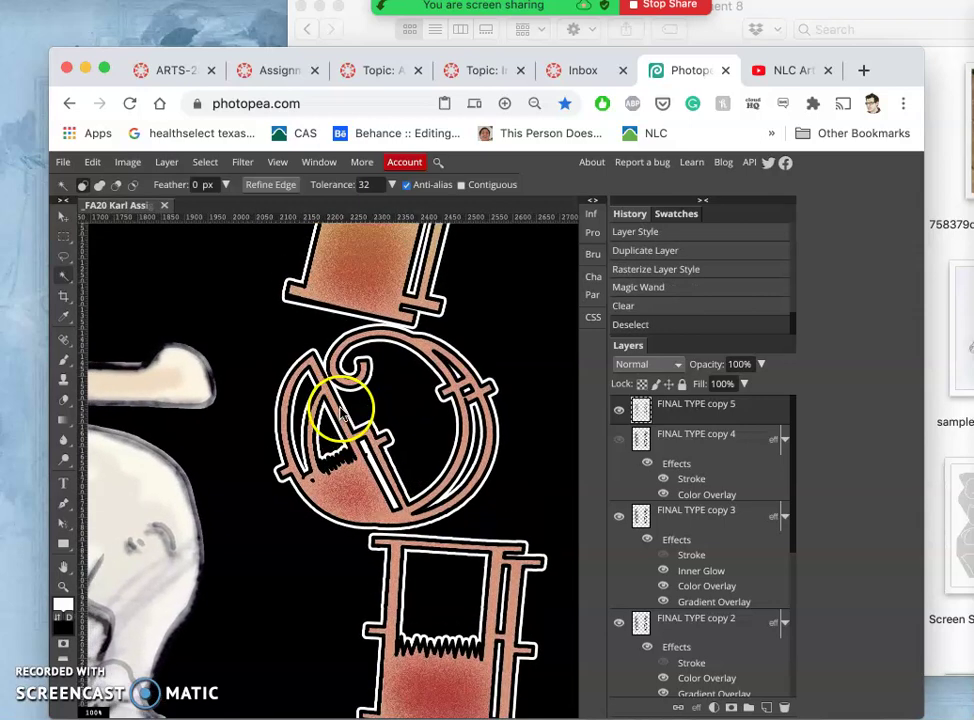
scroll(340, 412, up, 2)
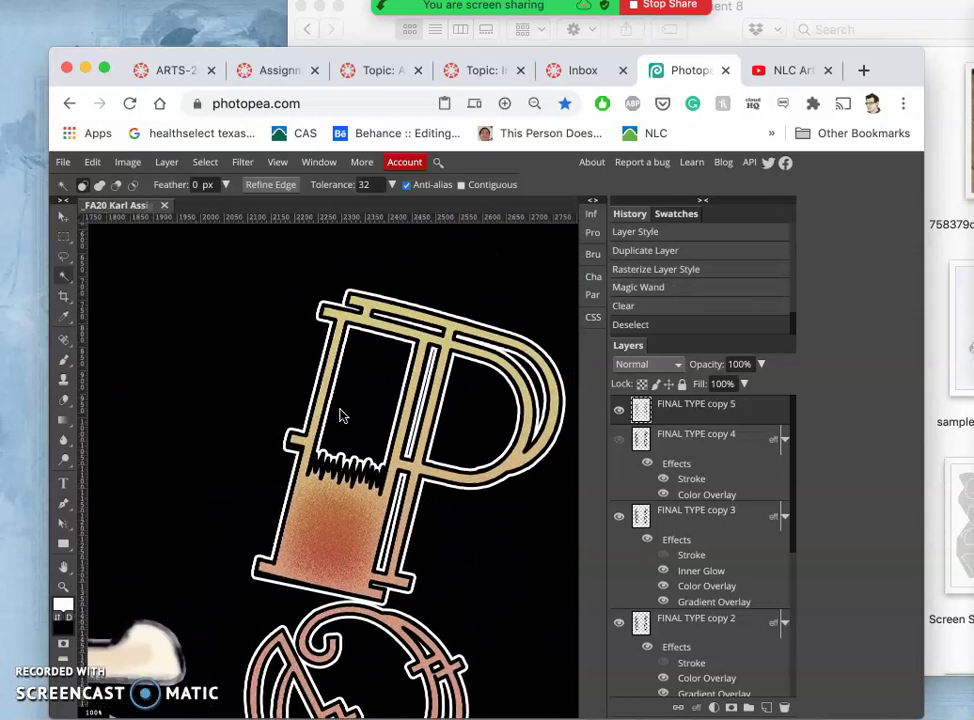
scroll(340, 412, left, 10)
scroll(340, 415, left, 12)
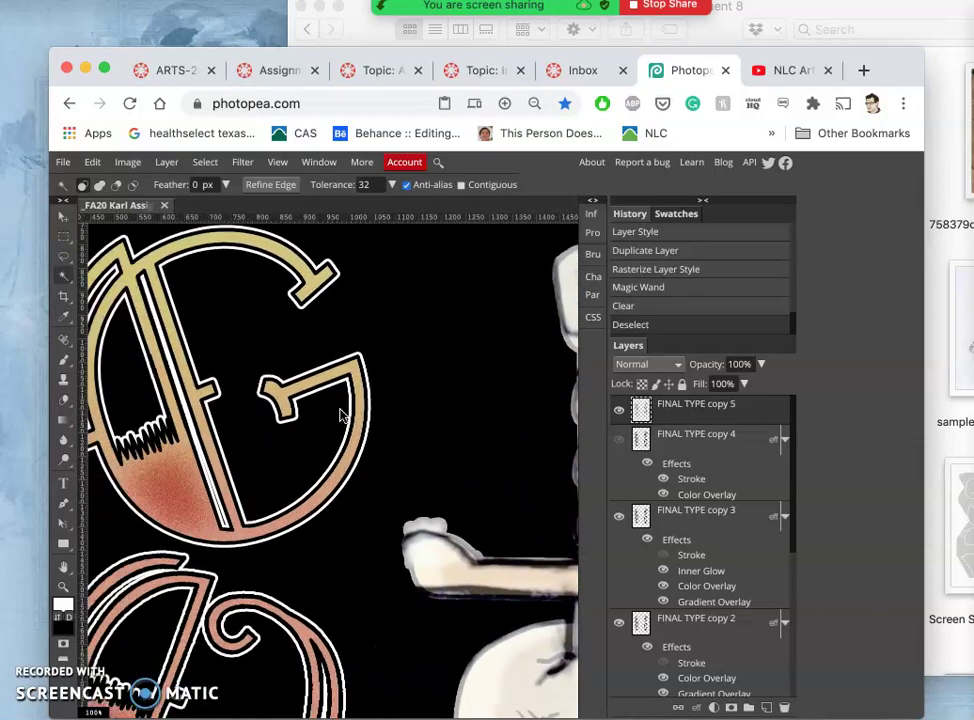
scroll(341, 416, down, 5)
scroll(341, 416, left, 2)
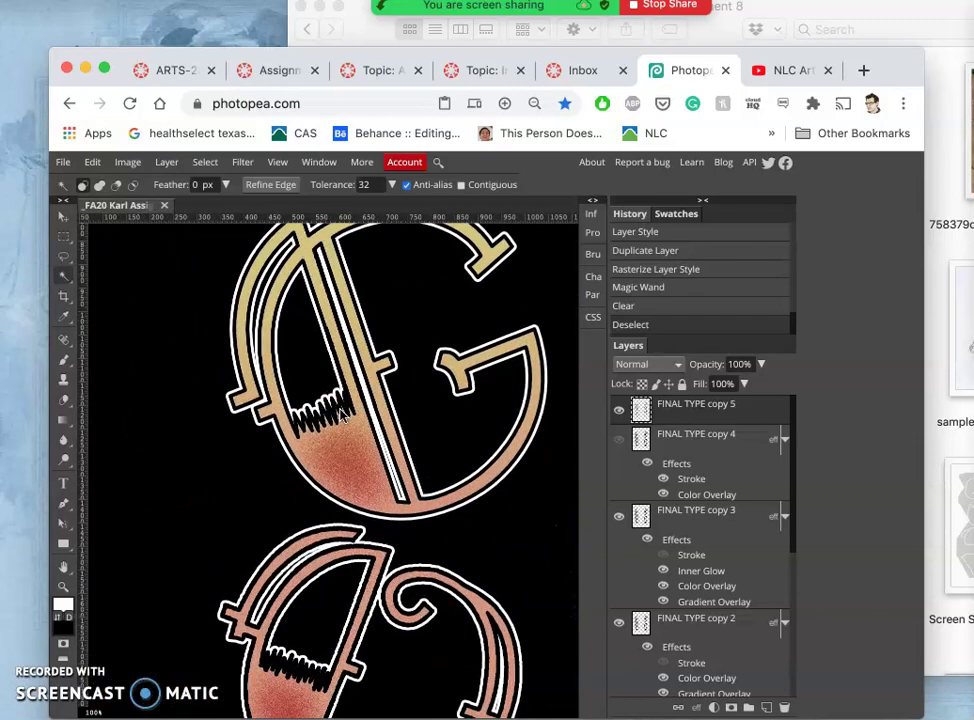
scroll(341, 416, down, 2)
click(333, 487)
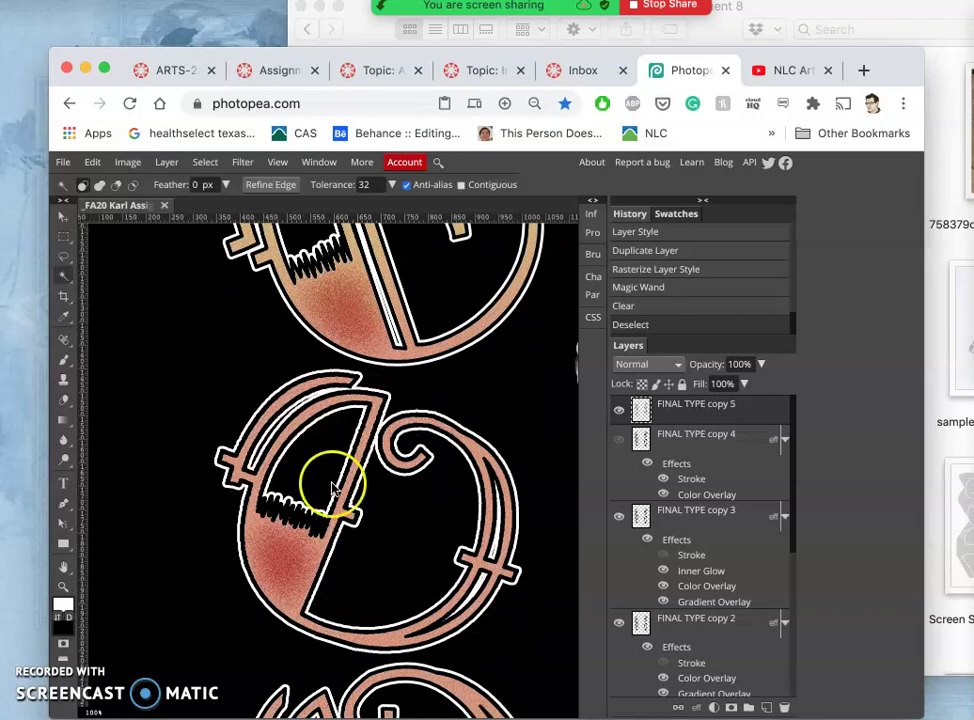
scroll(330, 542, down, 5)
scroll(330, 542, right, 1)
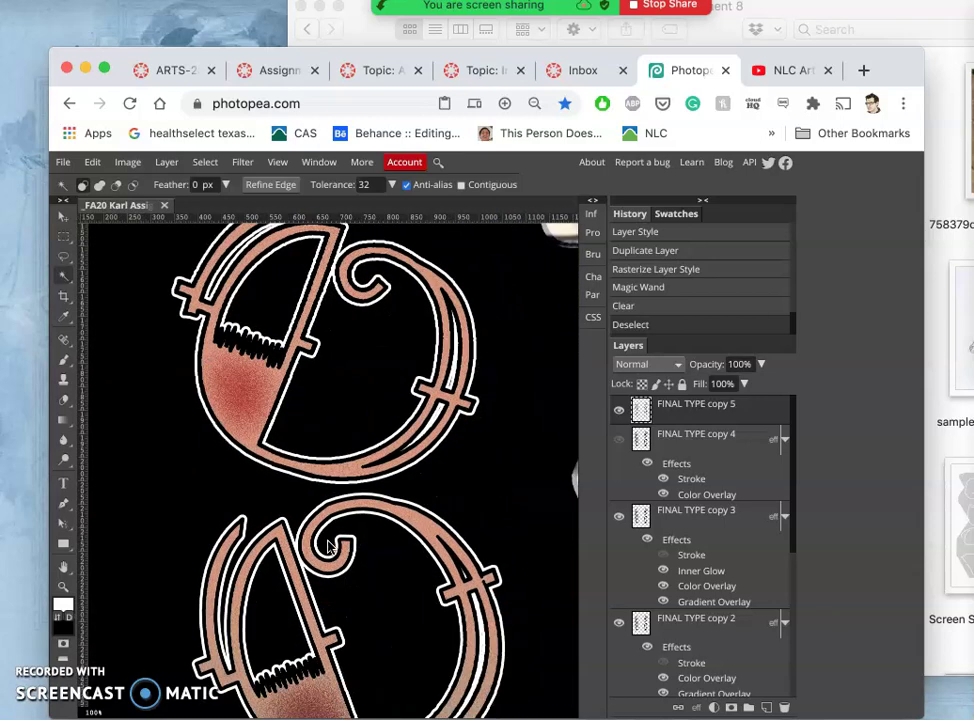
scroll(329, 543, down, 10)
scroll(329, 543, right, 1)
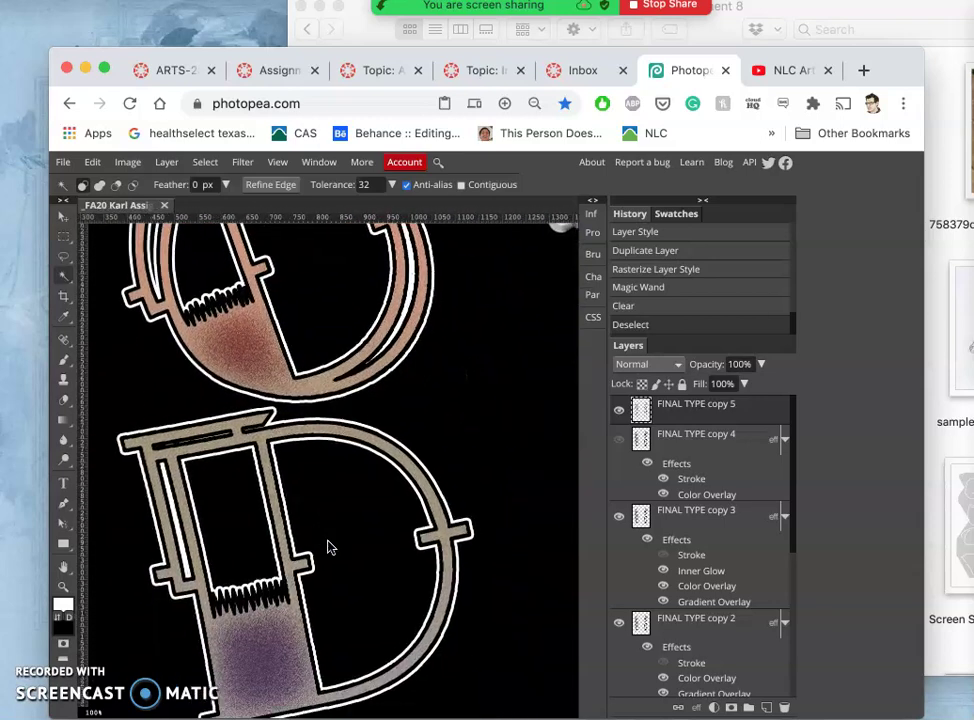
scroll(330, 546, down, 3)
click(493, 507)
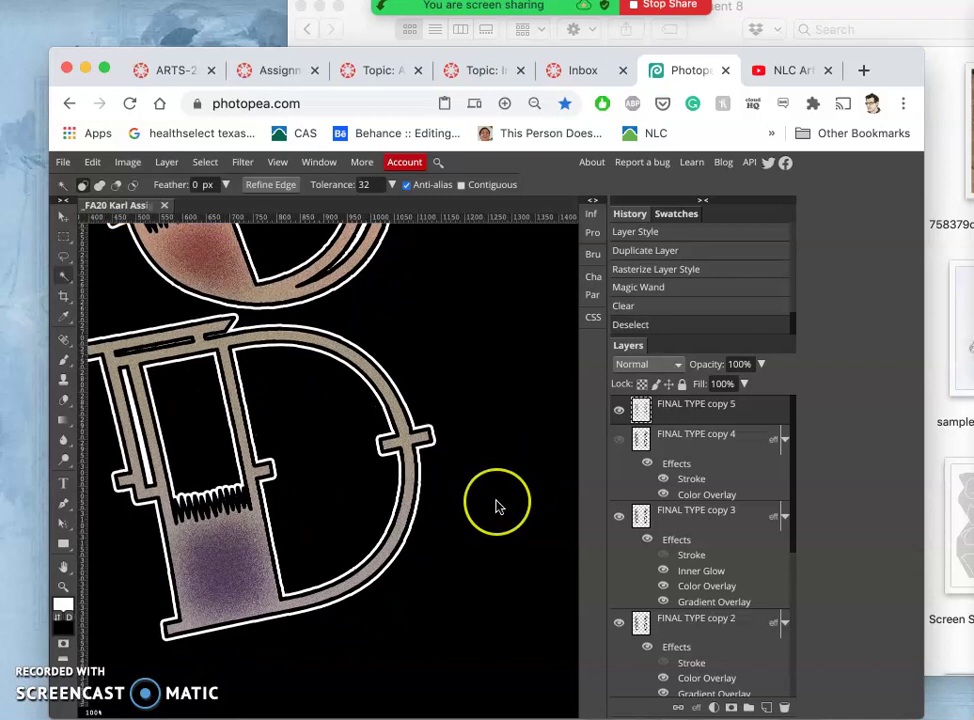
scroll(497, 505, right, 3)
scroll(497, 505, right, 12)
scroll(497, 506, up, 2)
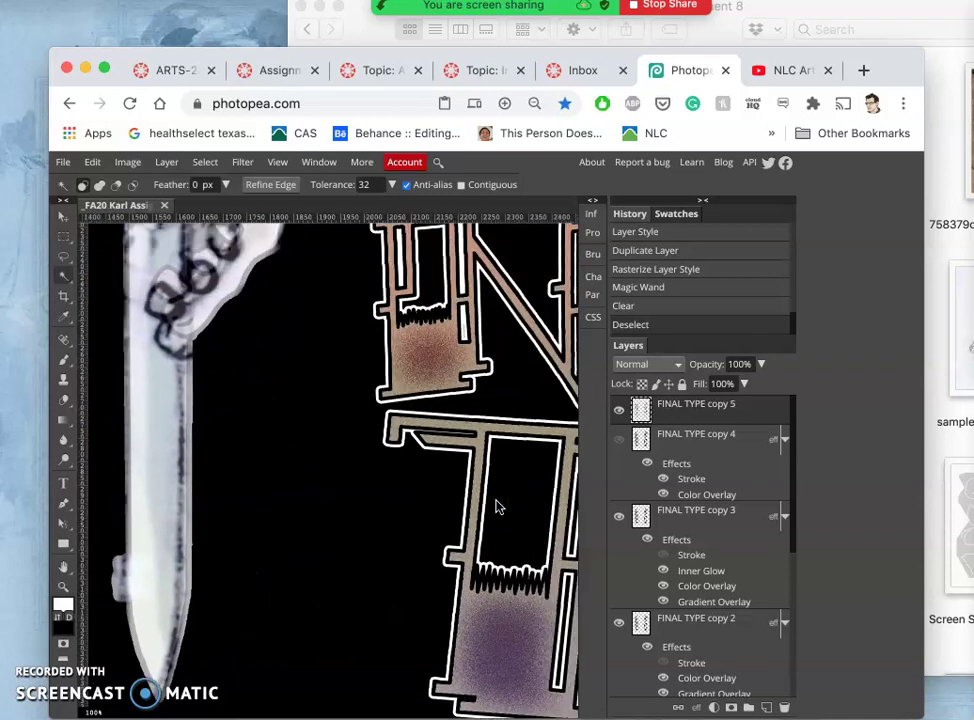
scroll(497, 507, right, 3)
scroll(497, 507, down, 1)
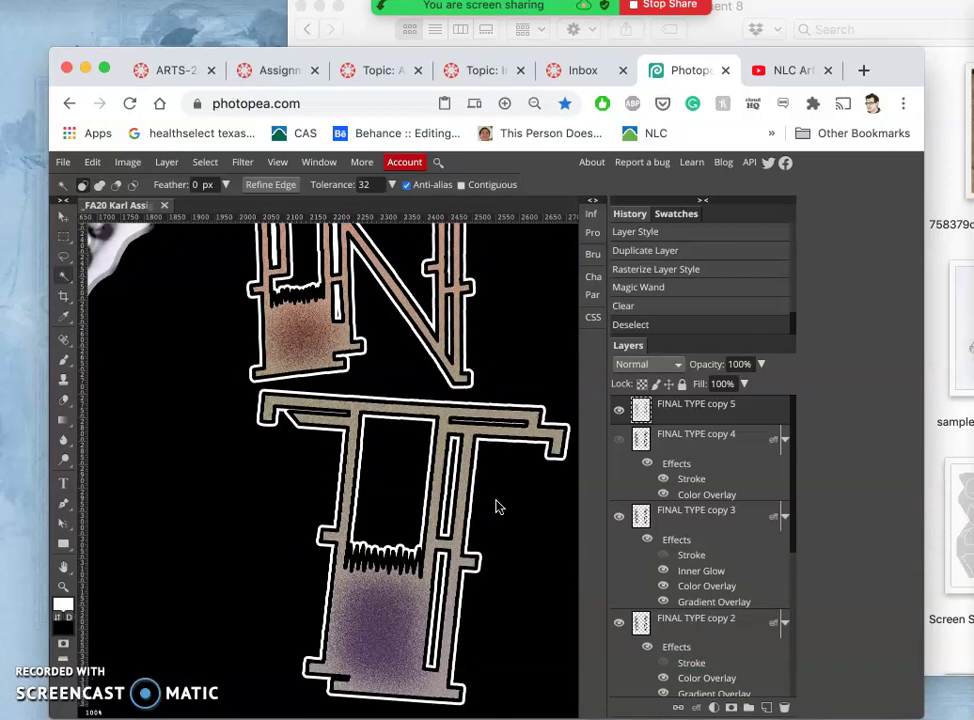
scroll(497, 507, down, 5)
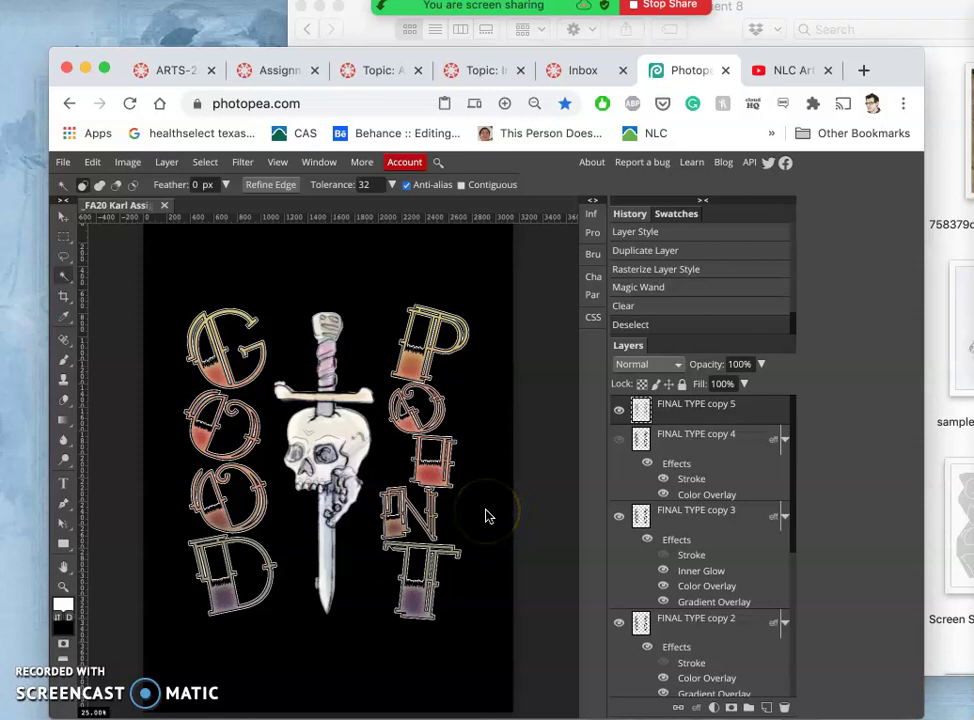
Set the FINAL TYPE copy 5 layer to Dissolve blending at 86% opacity.
scroll(486, 516, up, 10)
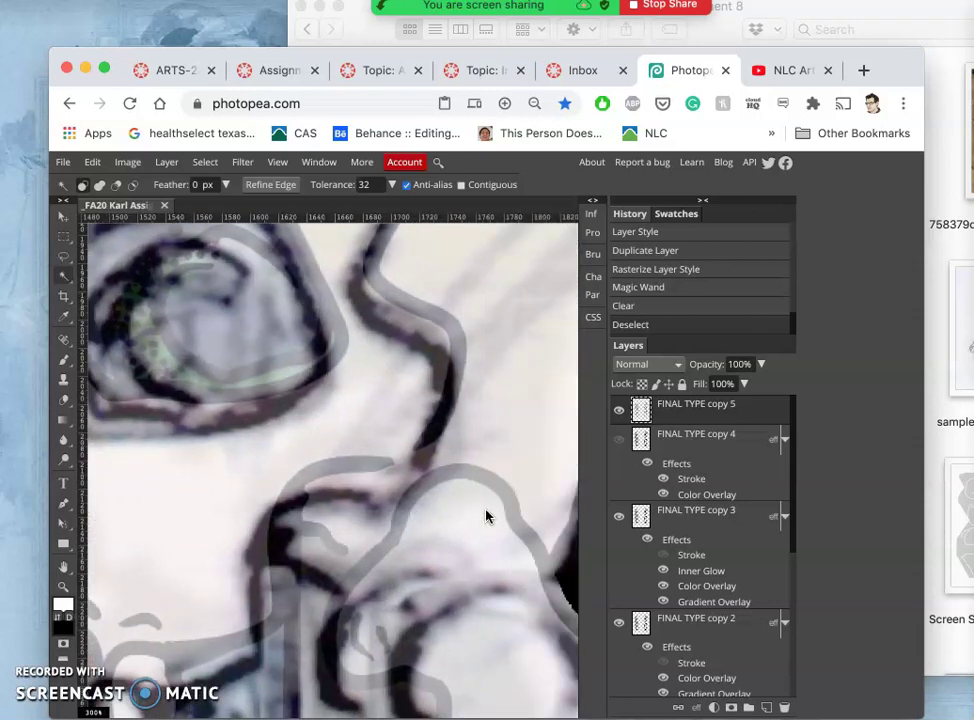
scroll(486, 516, right, 10)
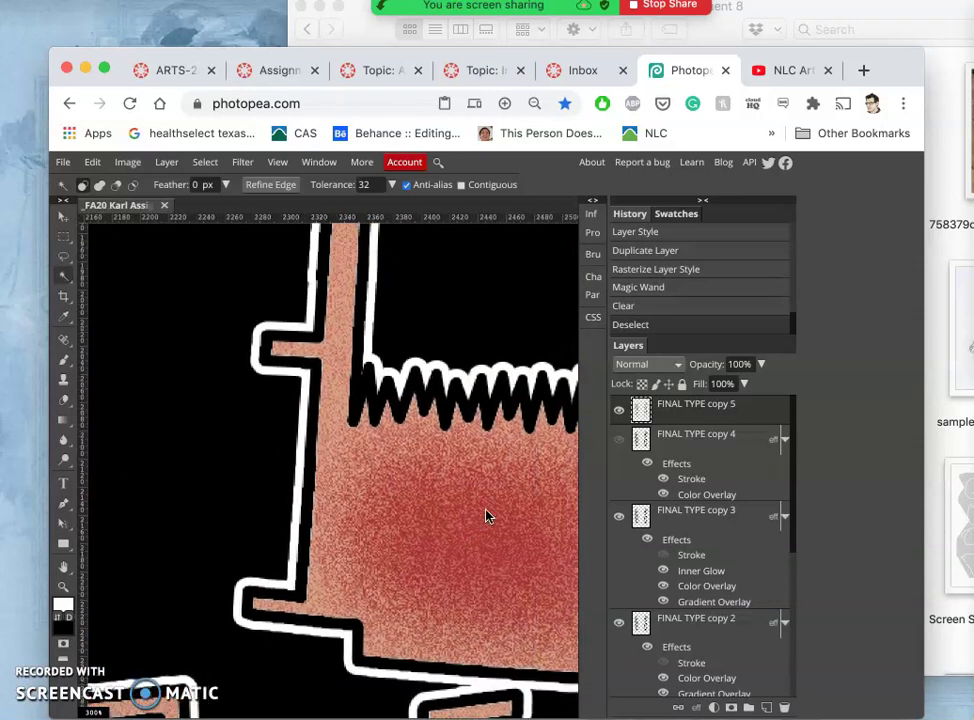
scroll(486, 516, up, 1)
click(757, 411)
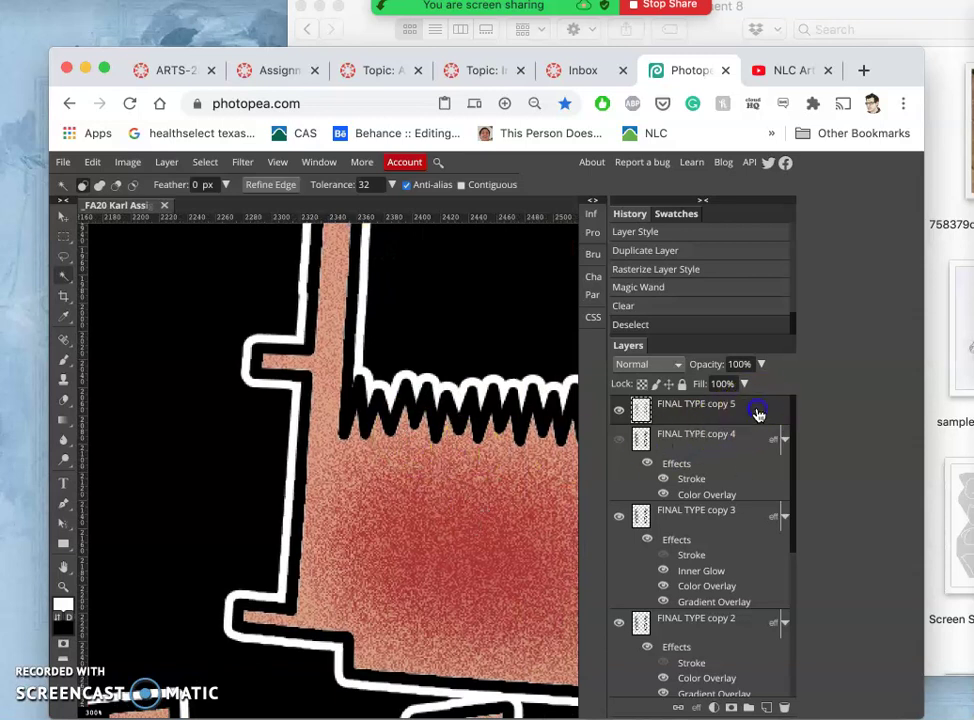
click(678, 366)
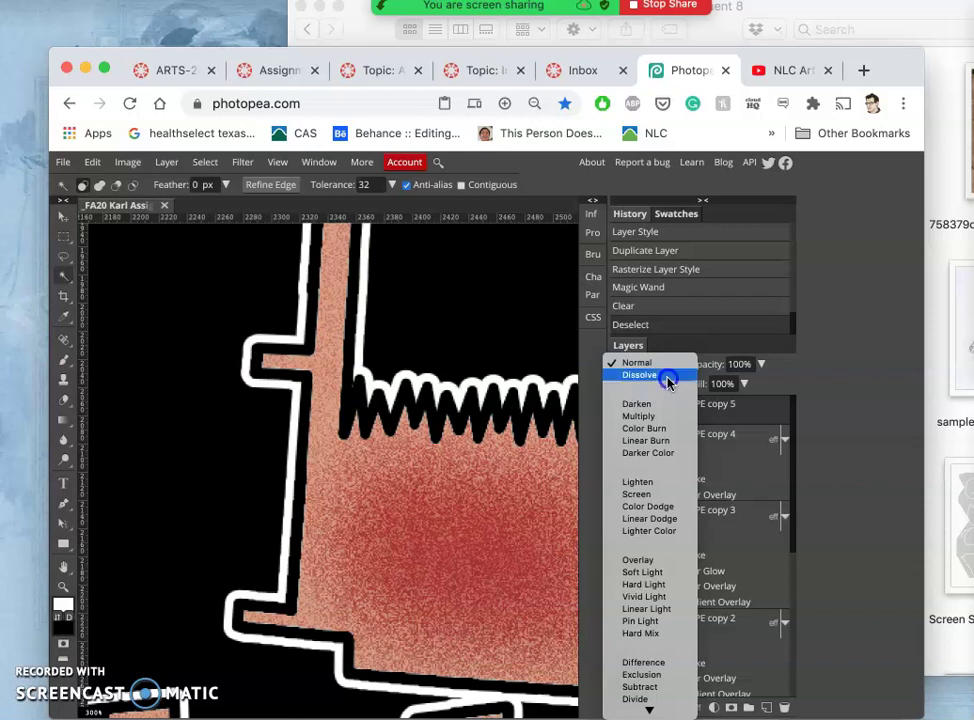
click(667, 376)
click(760, 365)
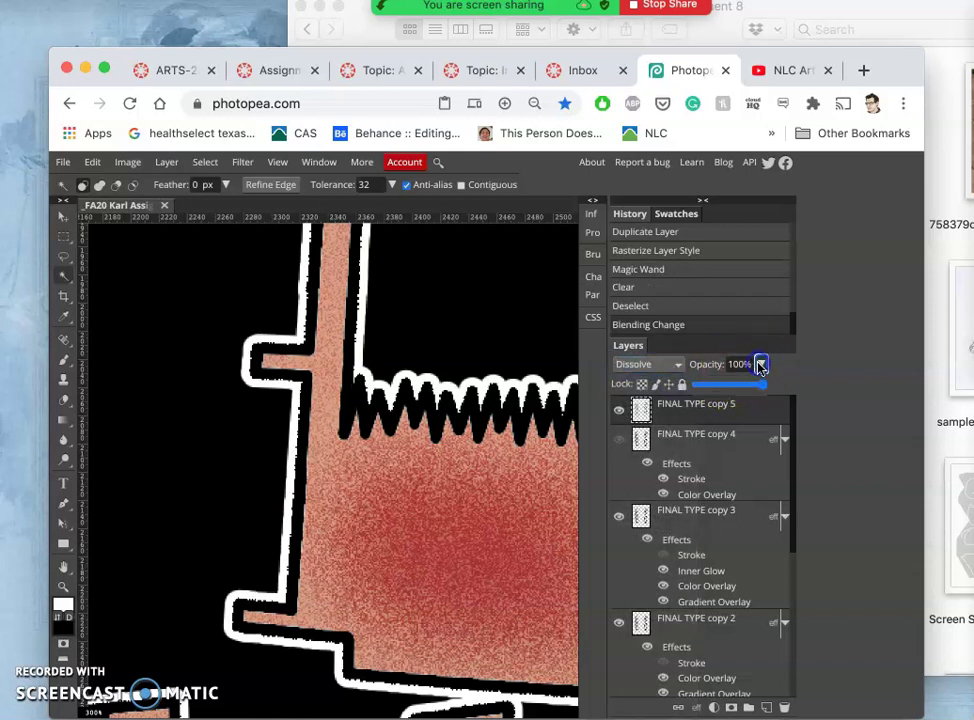
mouse_move(755, 386)
mouse_down()
mouse_move(737, 388)
mouse_move(753, 388)
mouse_up()
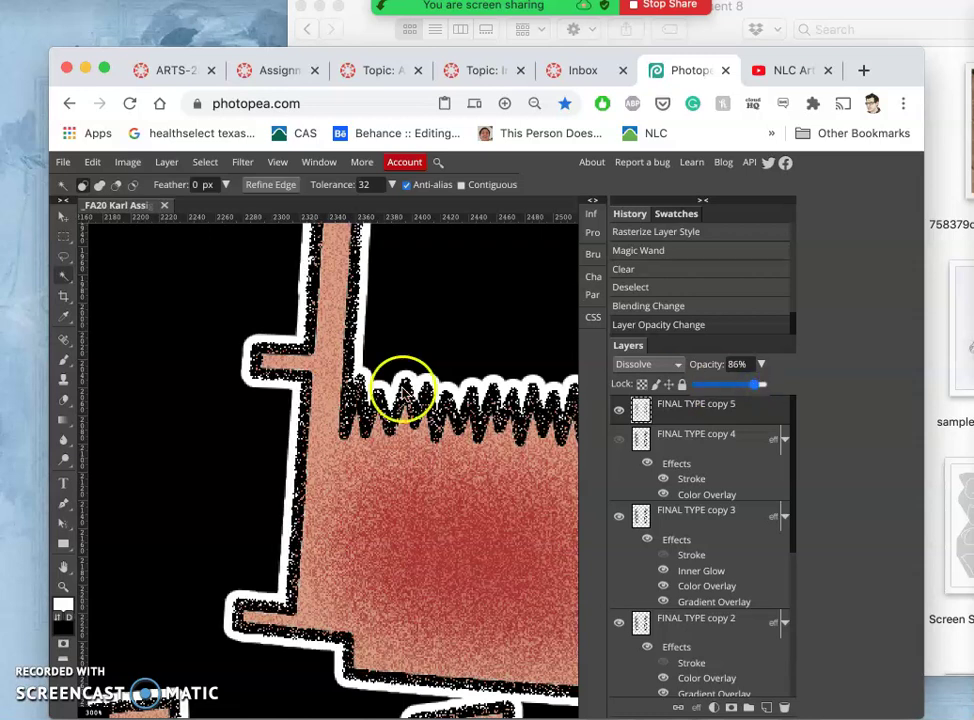
Switch the poster background from black to grey by hiding BLANK WHITE copy 2 and showing BLANK WHITE copy.
key(super+minus)
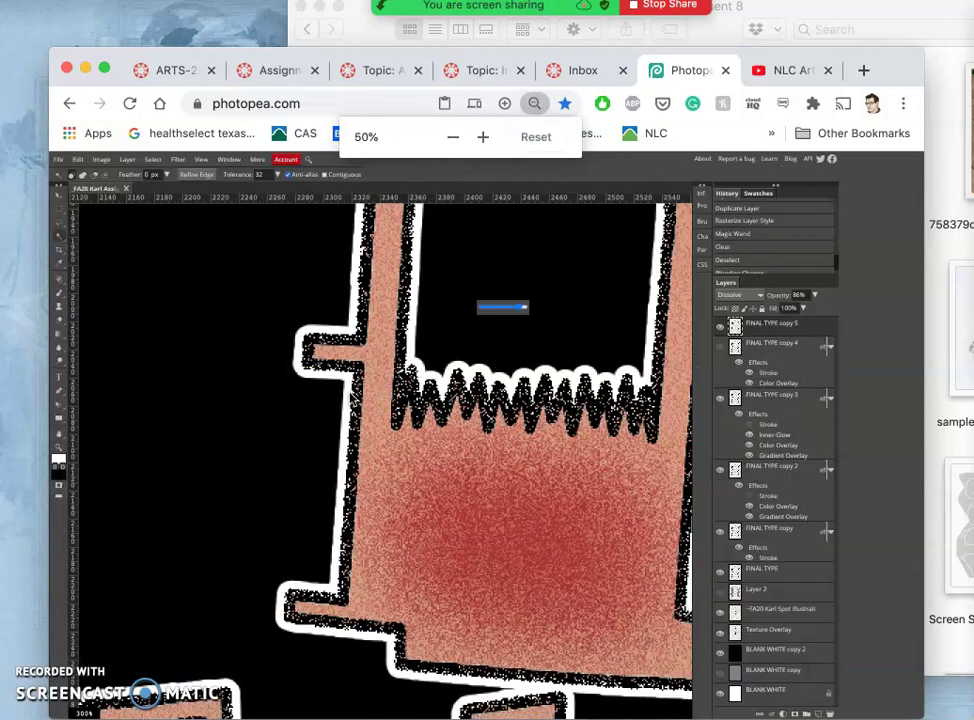
scroll(236, 405, down, 10)
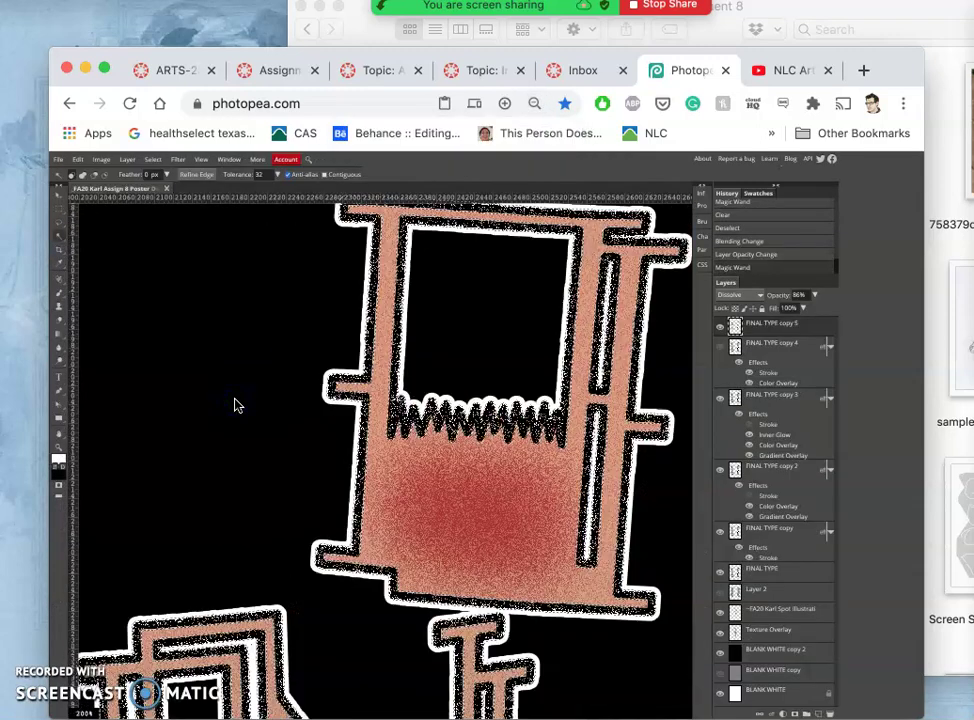
scroll(236, 405, down, 2)
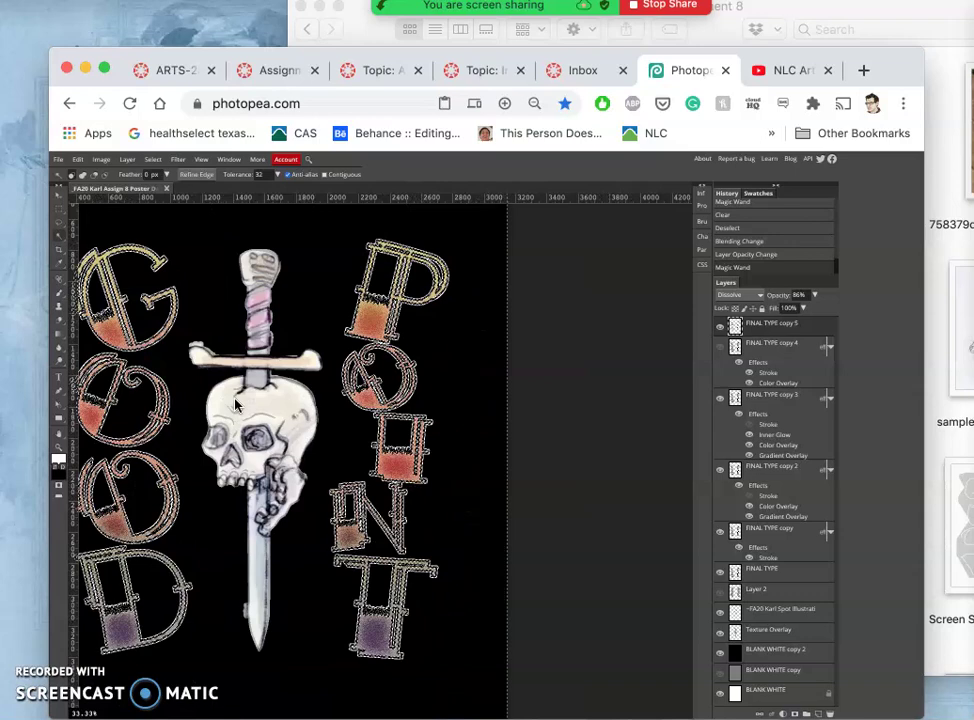
scroll(243, 403, left, 3)
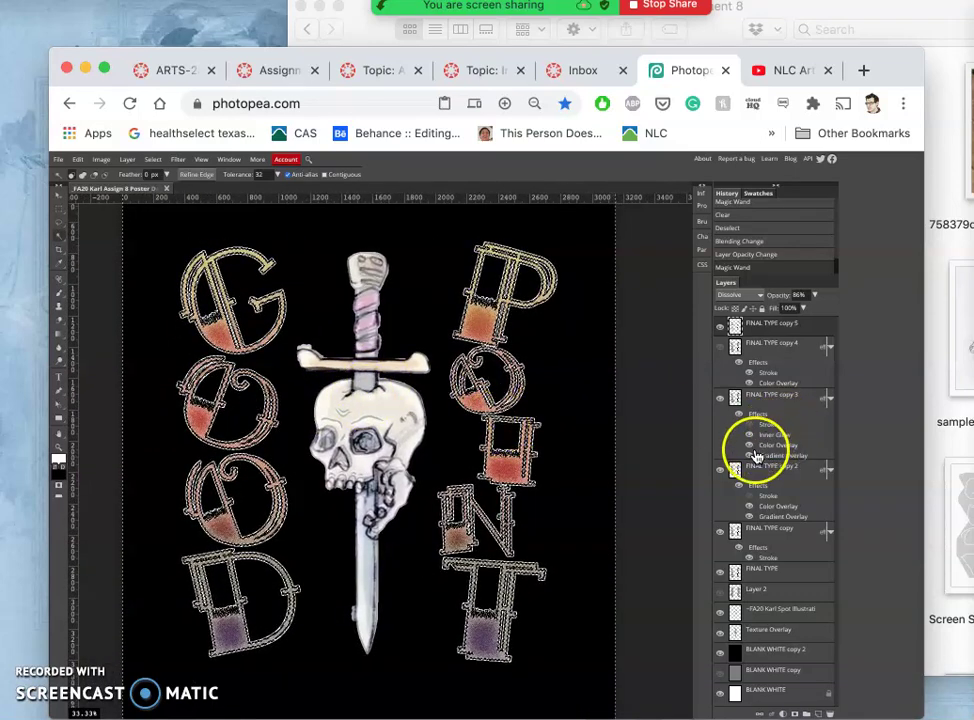
click(721, 652)
click(723, 681)
click(721, 656)
click(721, 654)
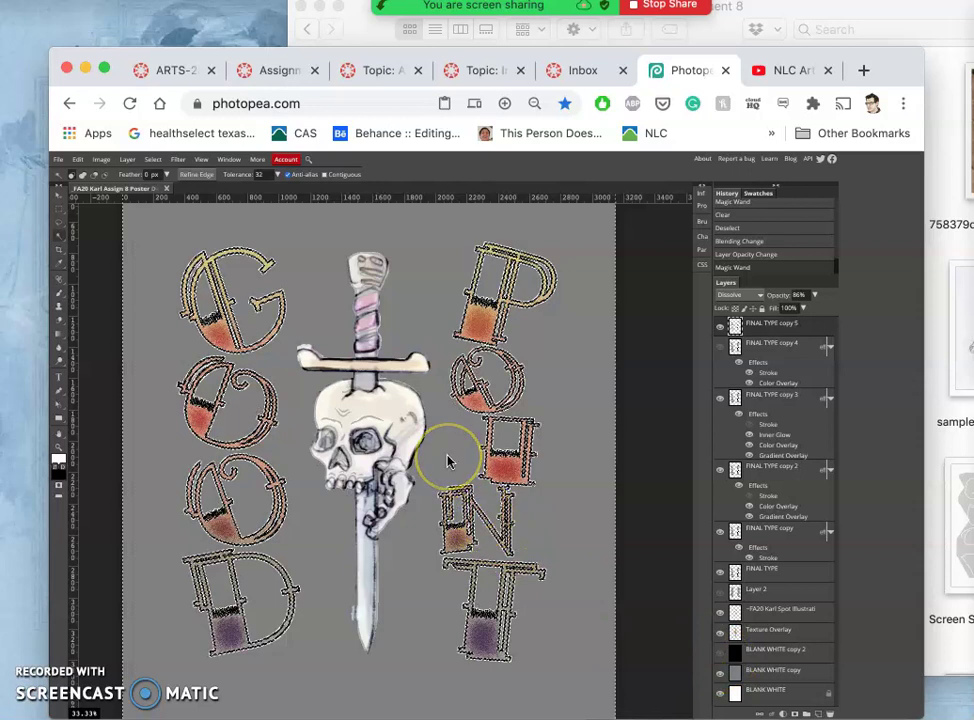
Examine the dissolved letter outlines and the skull illustration up close against the grey background.
key(super+equal)
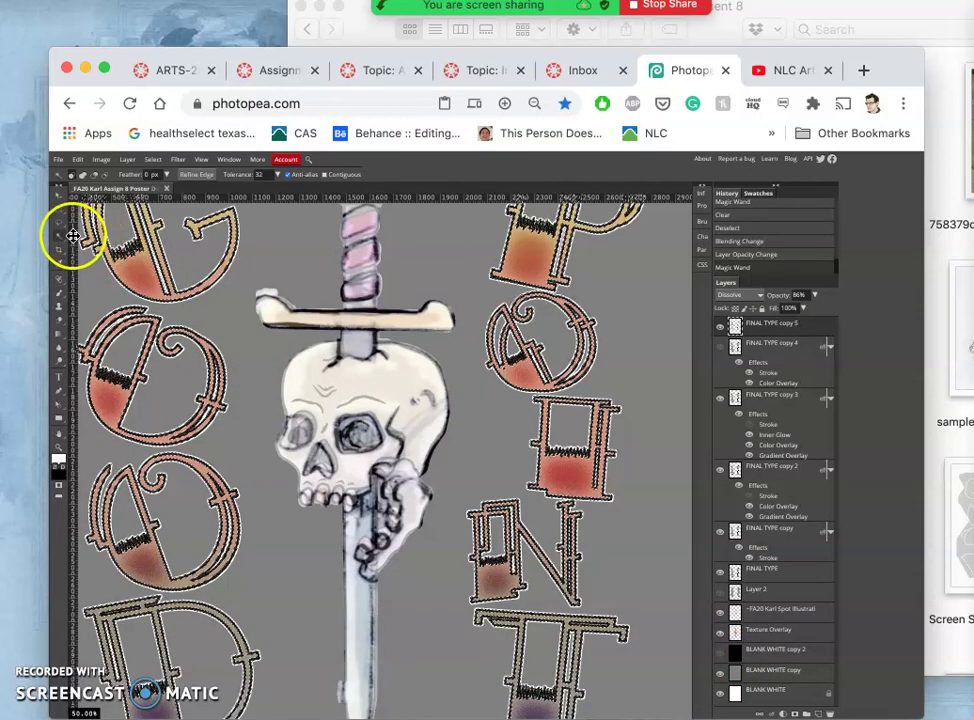
key(super+equal)
key(super+equal)
key(super+equal)
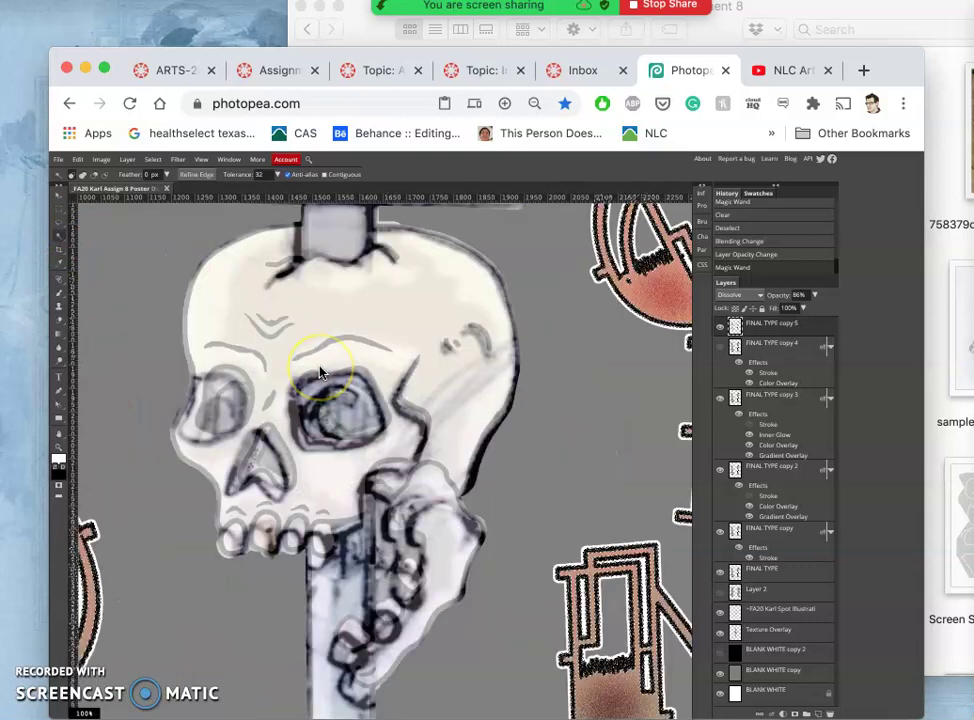
scroll(320, 372, right, 10)
scroll(320, 372, down, 5)
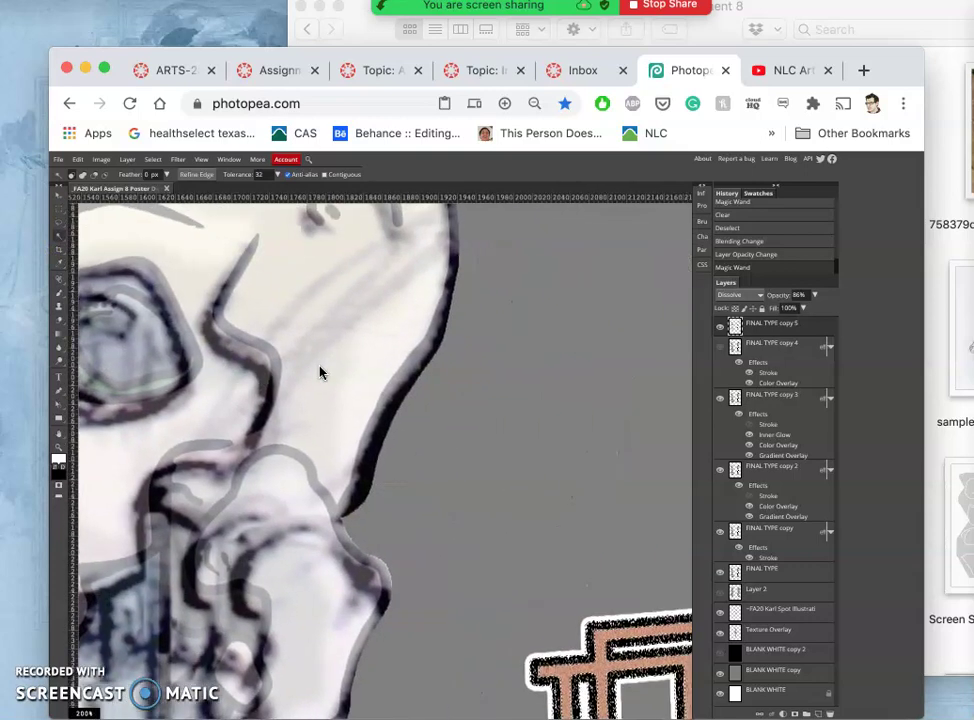
scroll(320, 372, right, 5)
scroll(320, 372, down, 4)
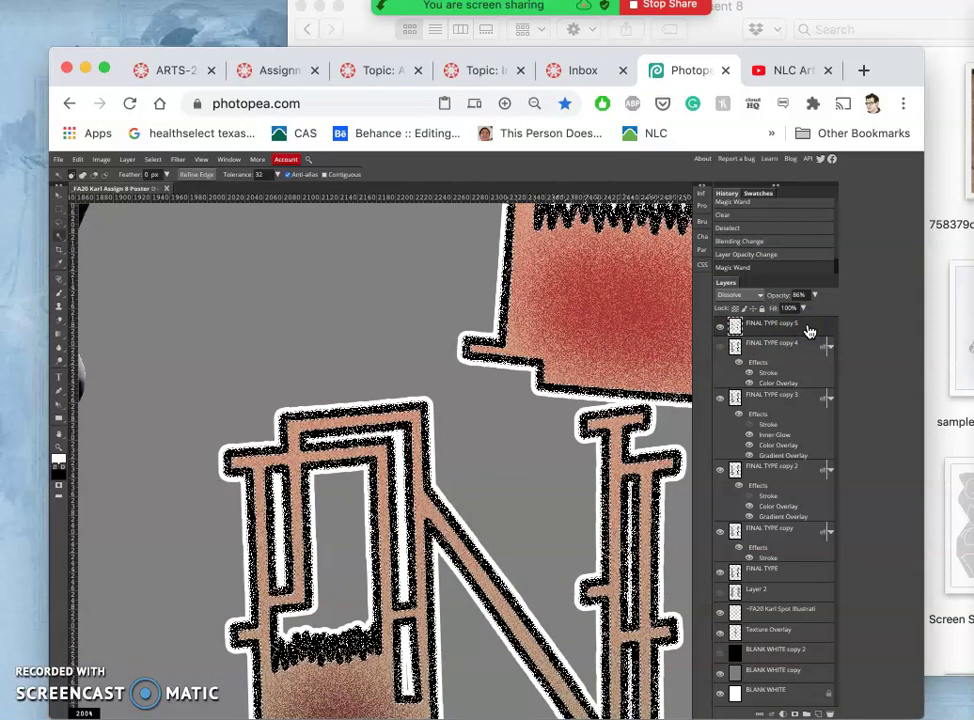
Copy the selected pixels of FINAL TYPE copy 5 to a new layer and merge that layer with FINAL TYPE copy 5.
key(super+j)
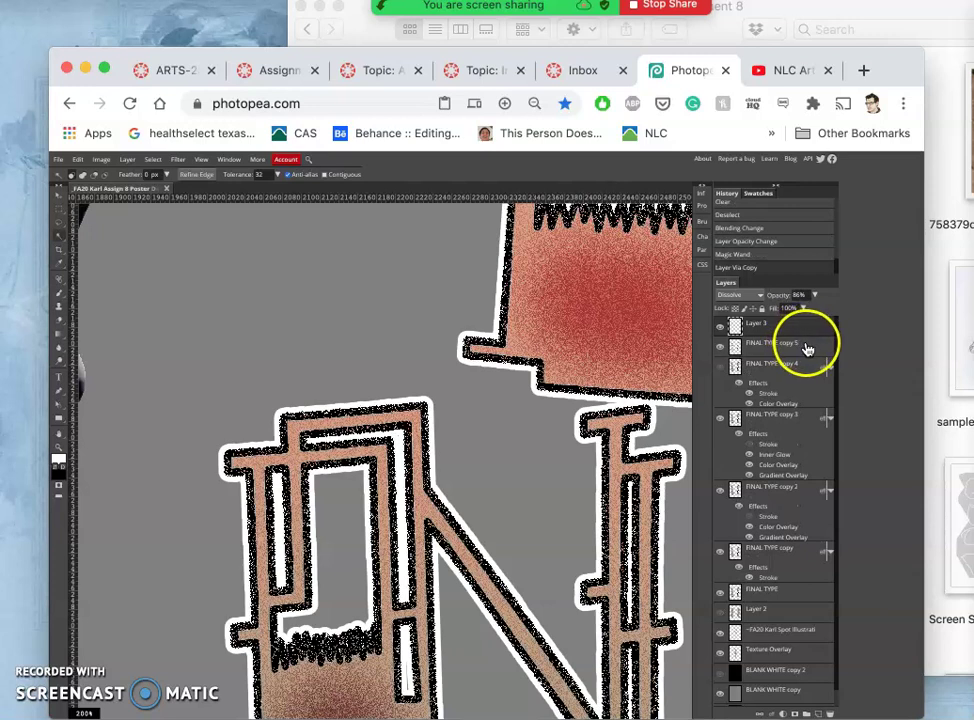
click(809, 347)
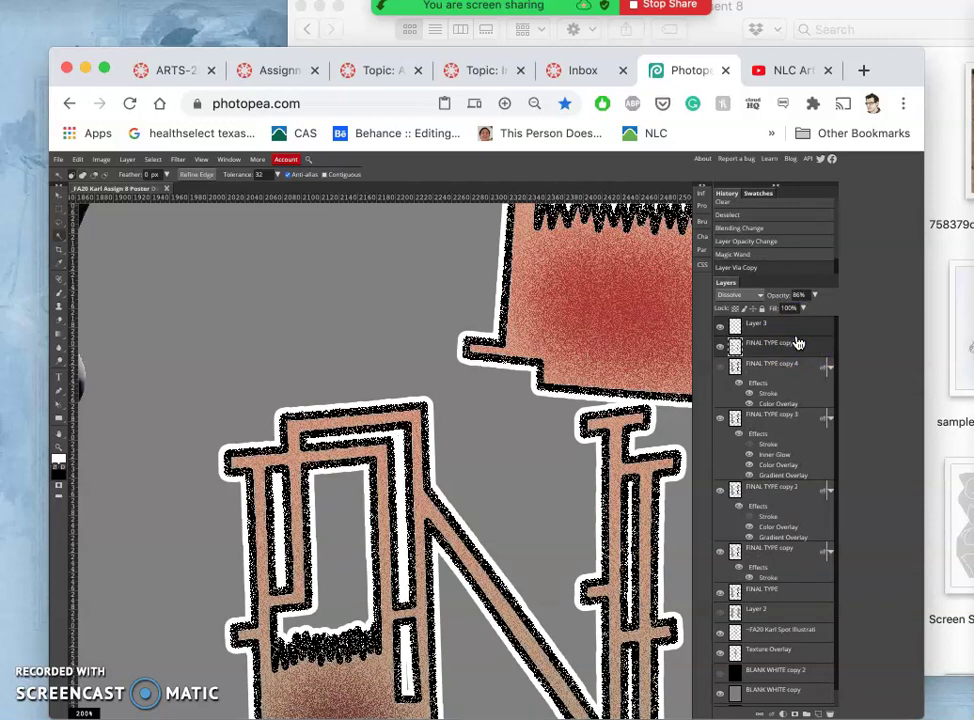
key(super+e)
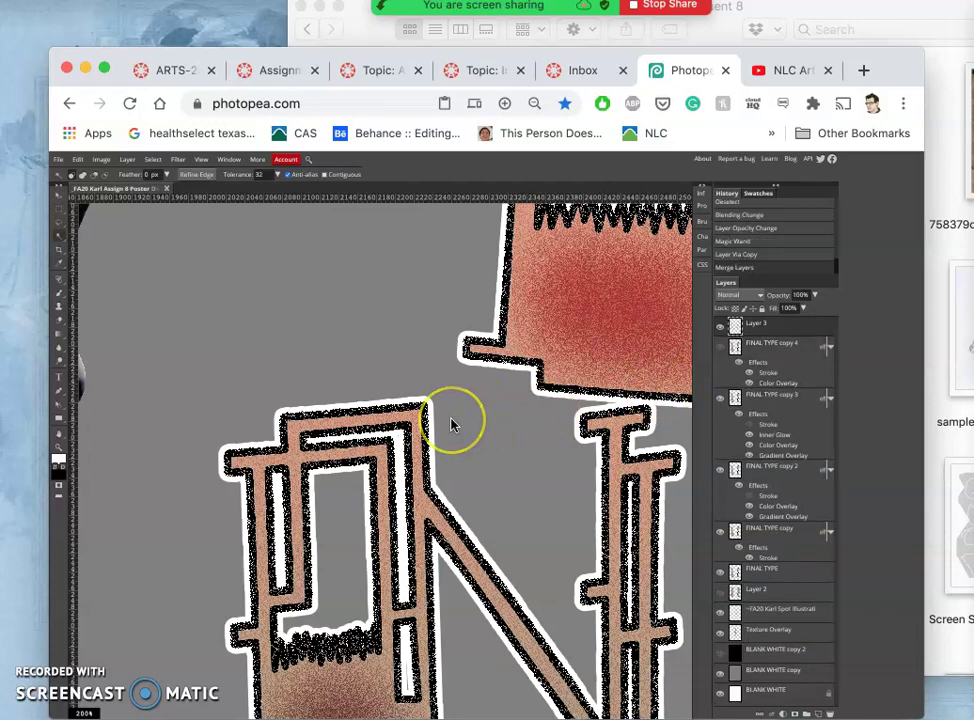
scroll(453, 424, up, 3)
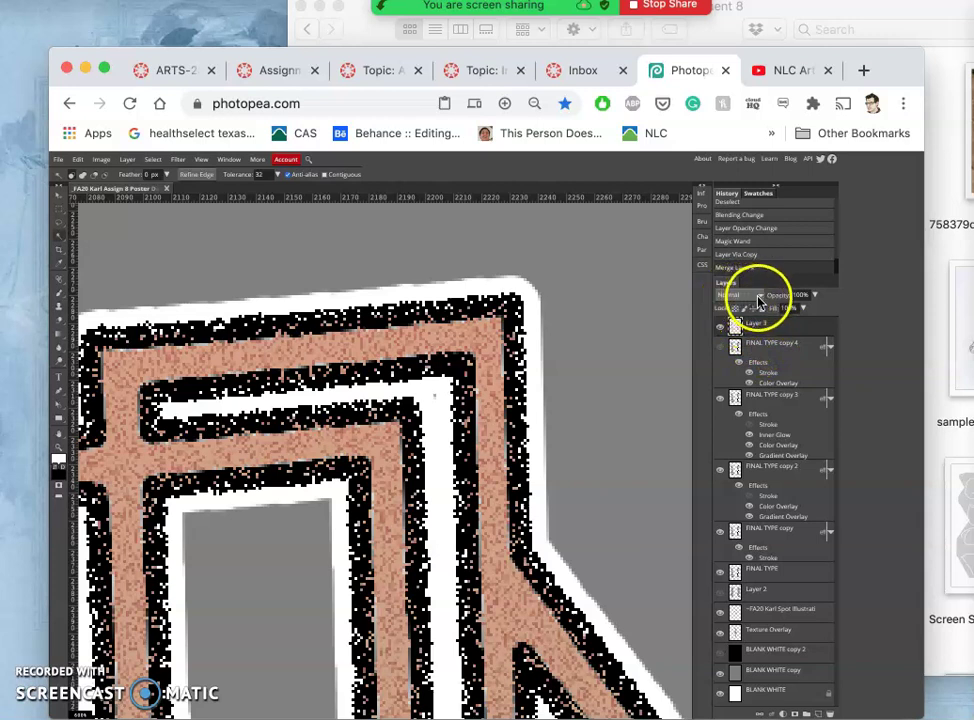
click(758, 298)
click(752, 306)
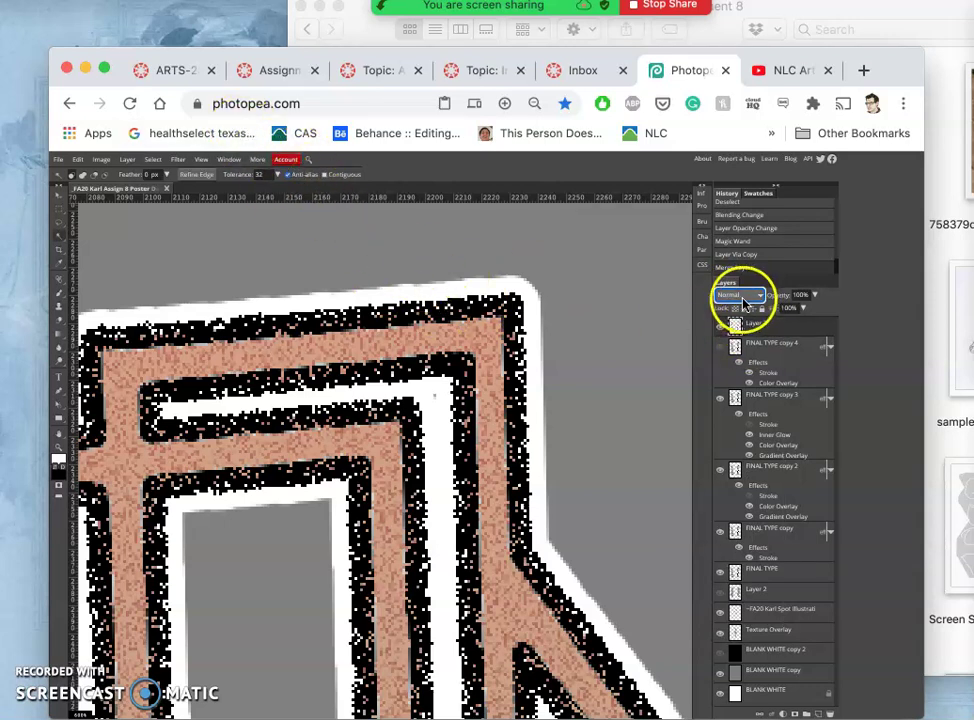
right_click(790, 328)
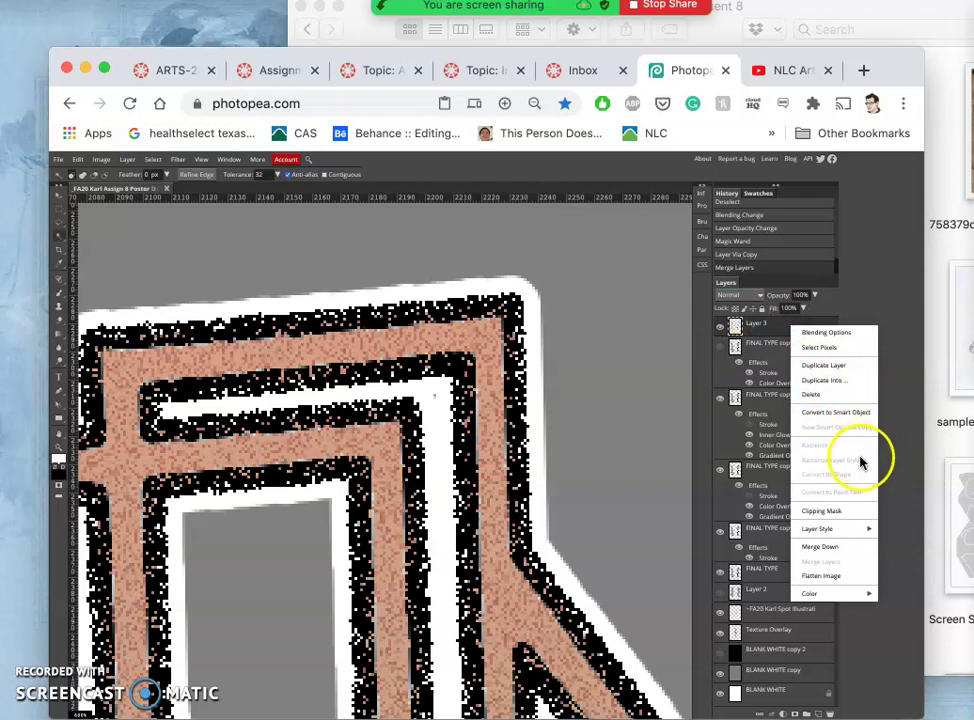
click(871, 305)
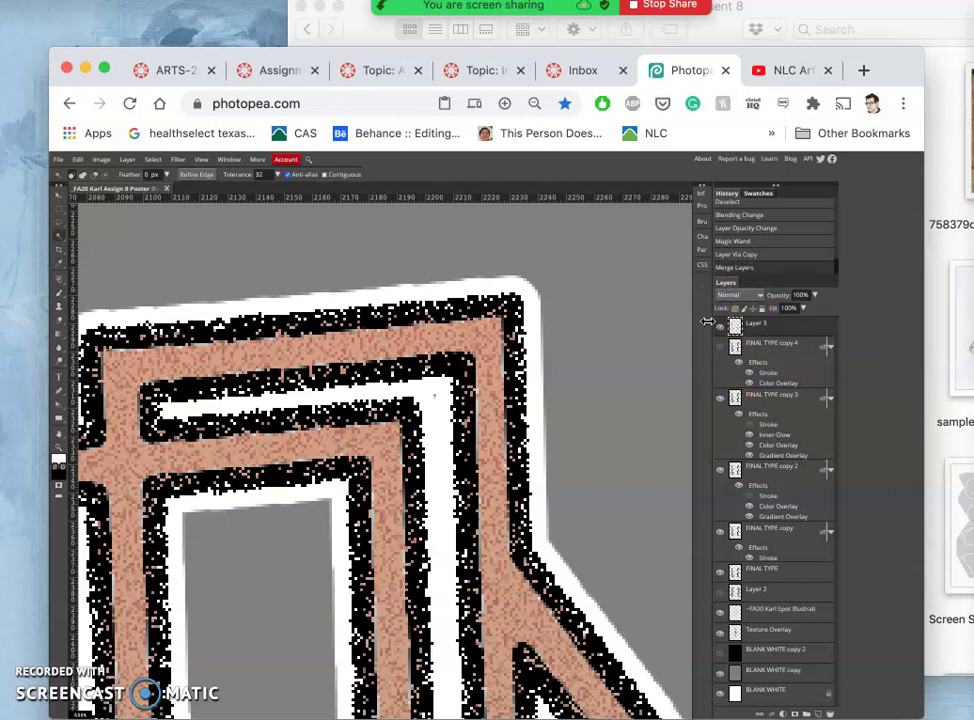
Make a Magic Wand selection at the letter N's outline on Layer 3, and enlarge the editor's interface in the browser.
click(378, 326)
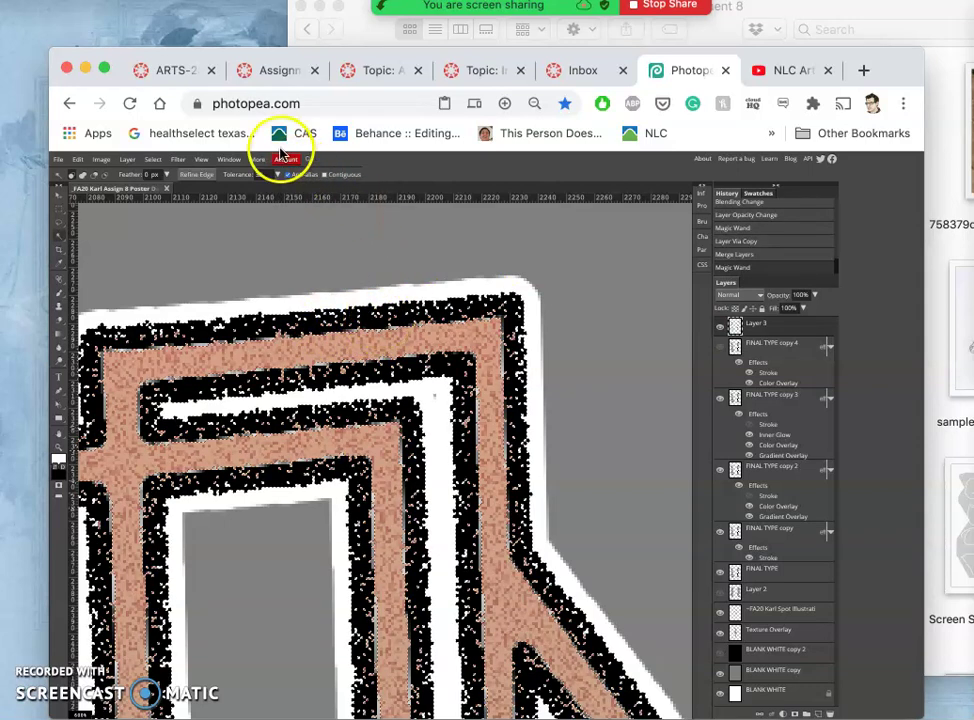
key(super+plus)
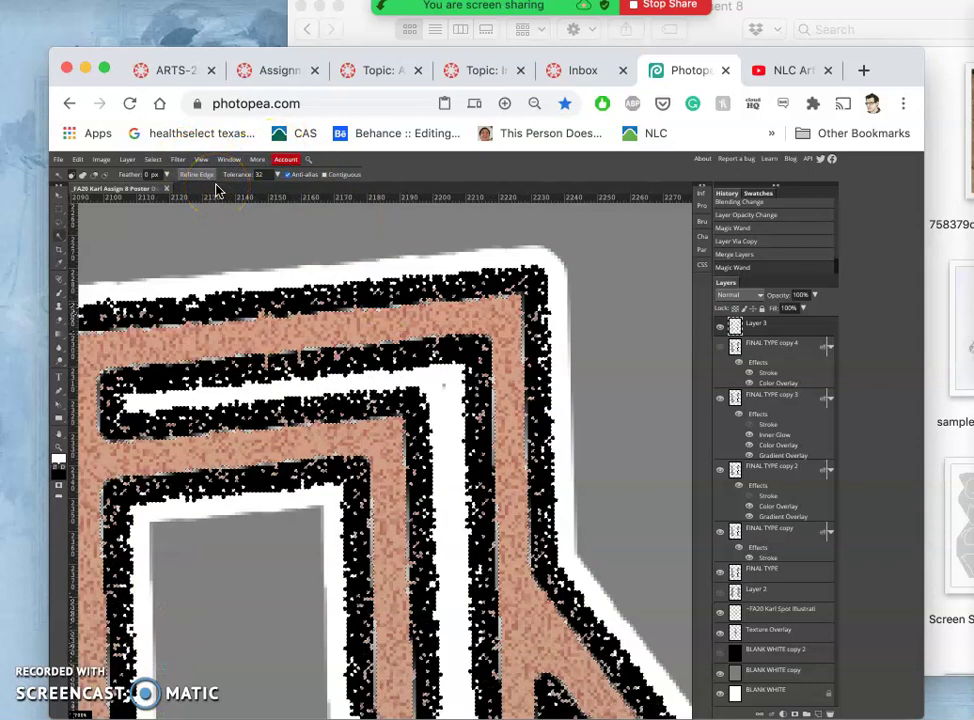
key(super+plus)
click(358, 106)
key(super+minus)
key(super+plus)
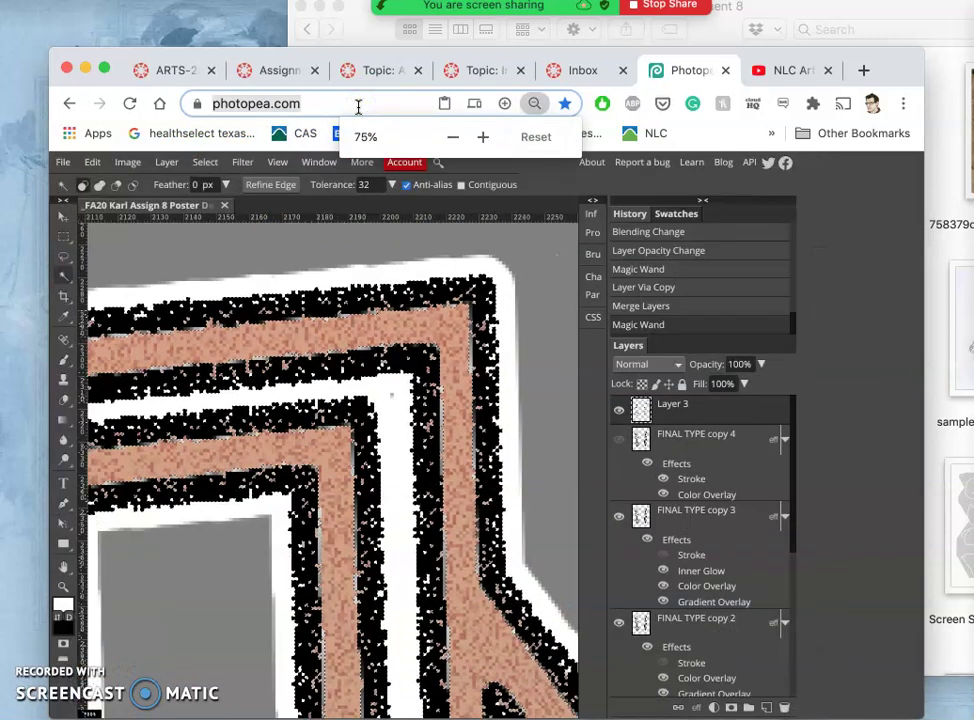
Apply a Gaussian Blur with a radius of about 0.2 px to the selection on Layer 3, and deselect.
click(240, 164)
mouse_move(265, 300)
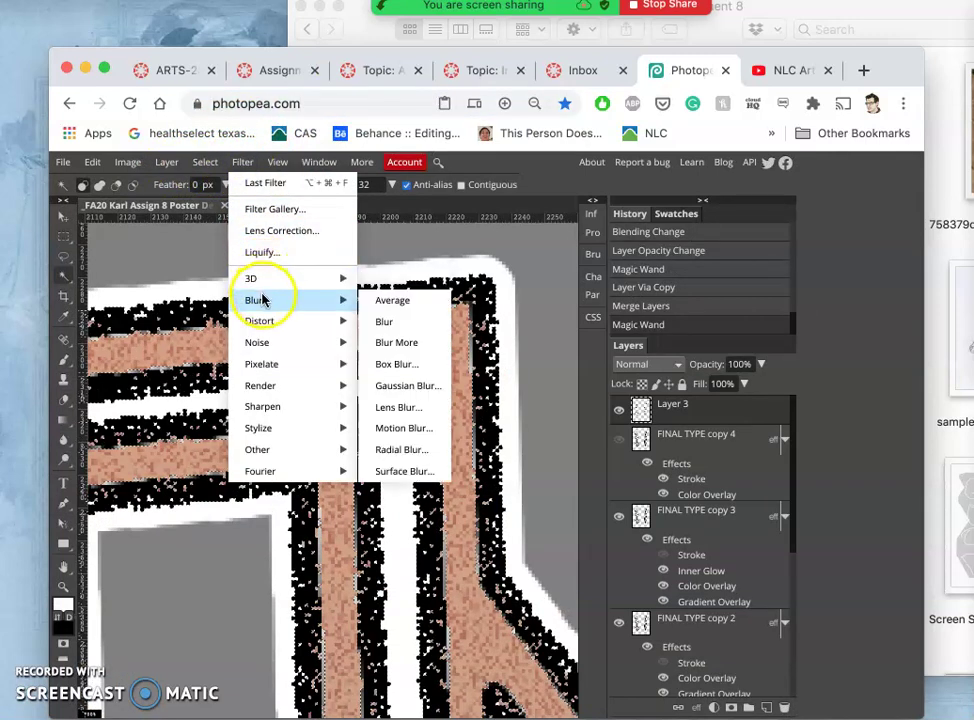
click(395, 386)
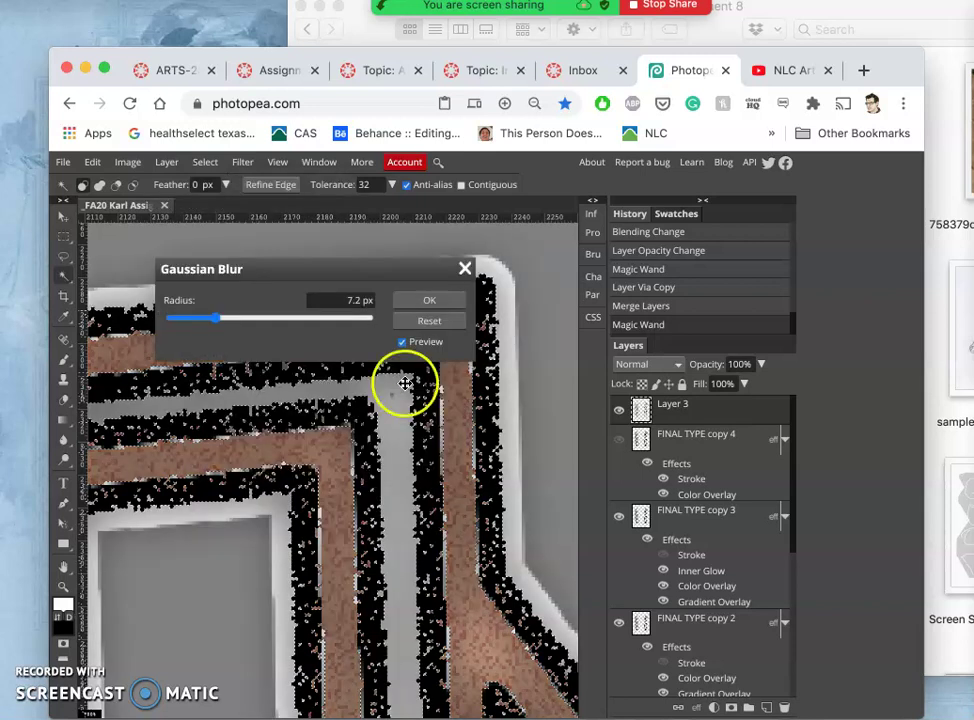
click(175, 320)
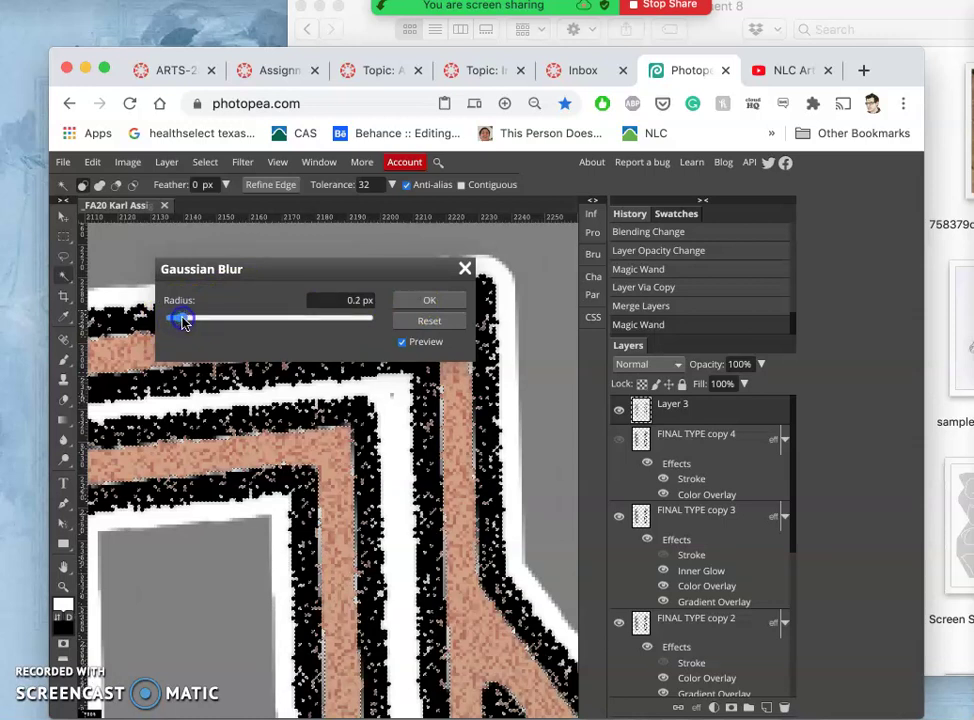
click(422, 300)
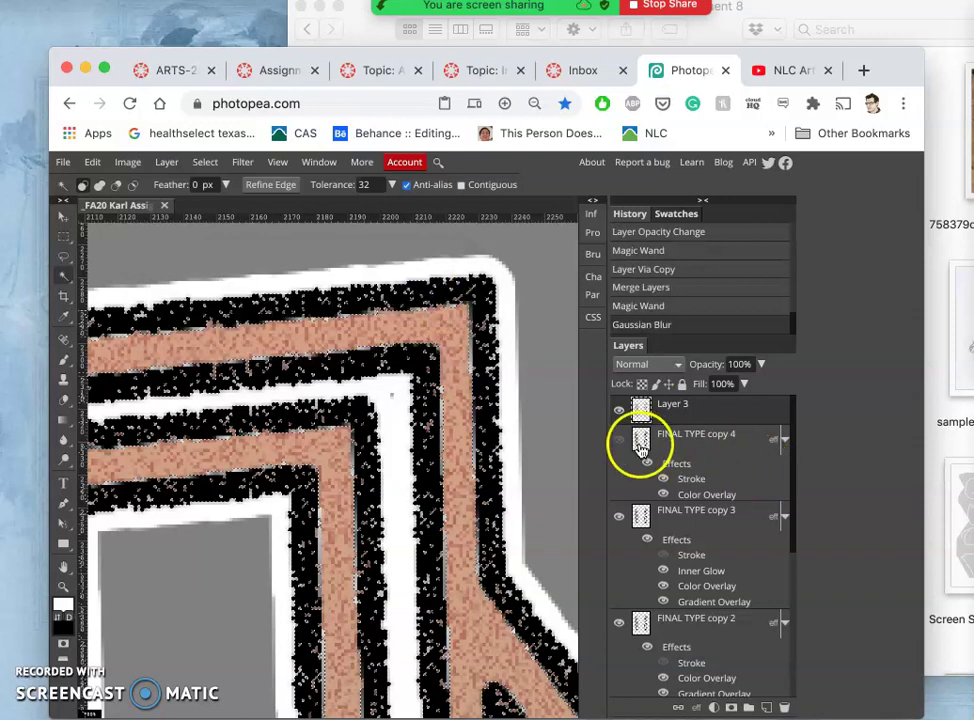
click(619, 409)
click(619, 409)
key(ctrl+d)
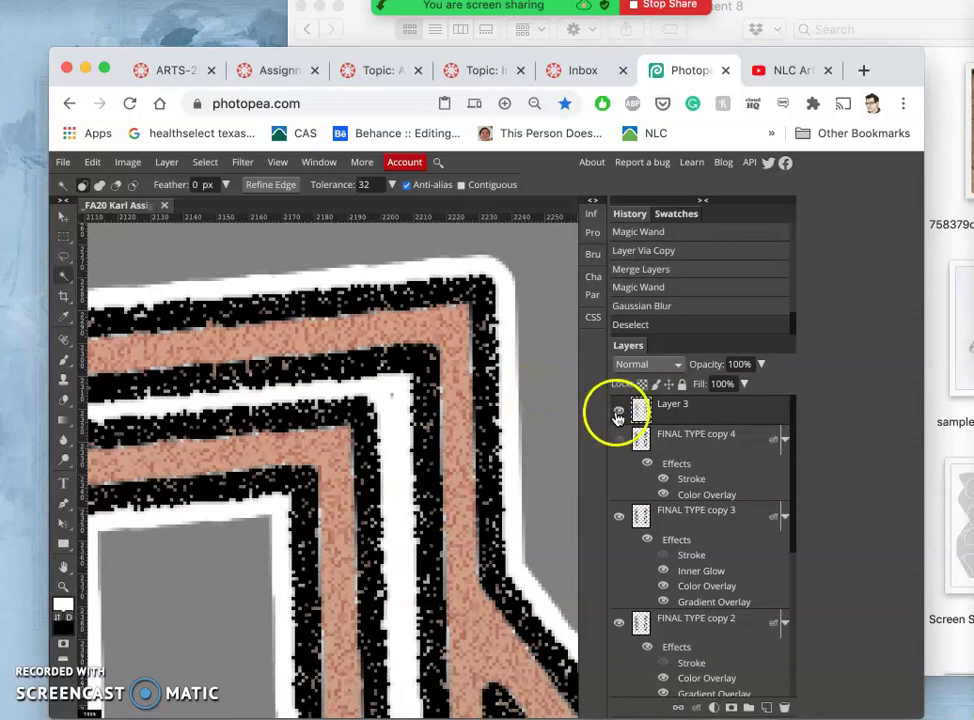
Compare the lettering with Layer 3 hidden and shown, and duplicate Layer 3.
click(620, 413)
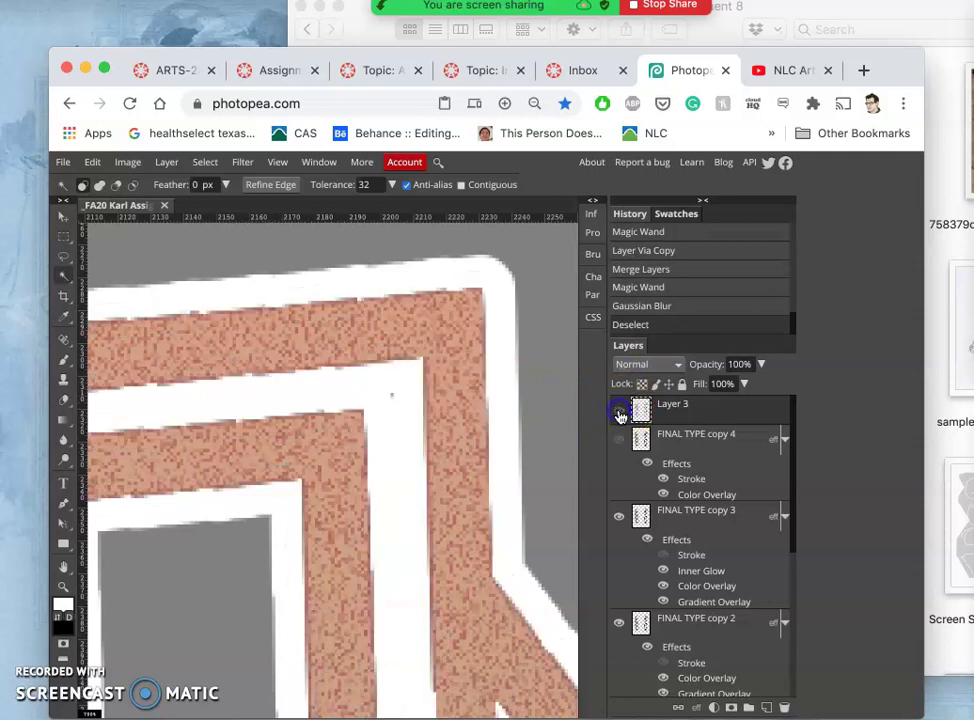
click(619, 410)
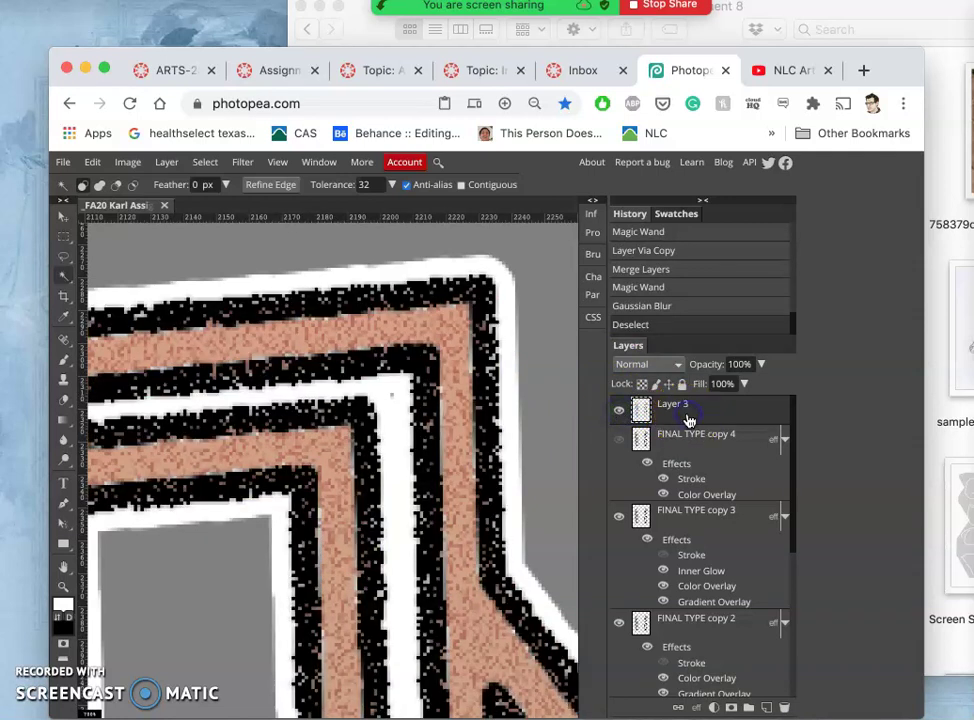
key(super+j)
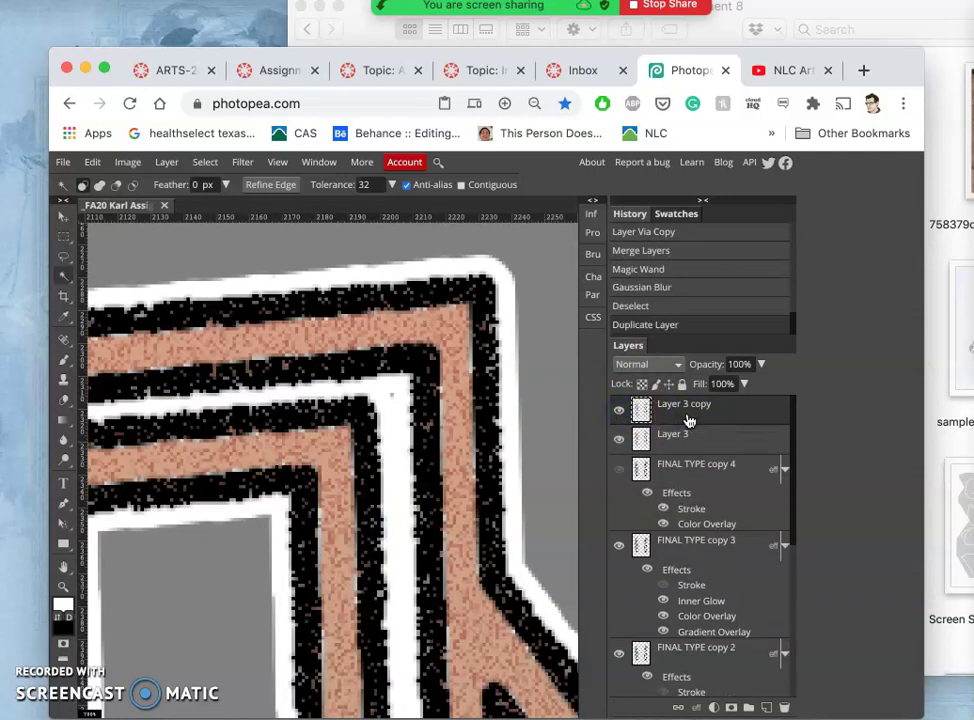
Examine the whole poster, and the skull and the outlines of the U, N and T letters up close.
key(super+minus)
key(super+minus)
key(super+minus)
key(super+minus)
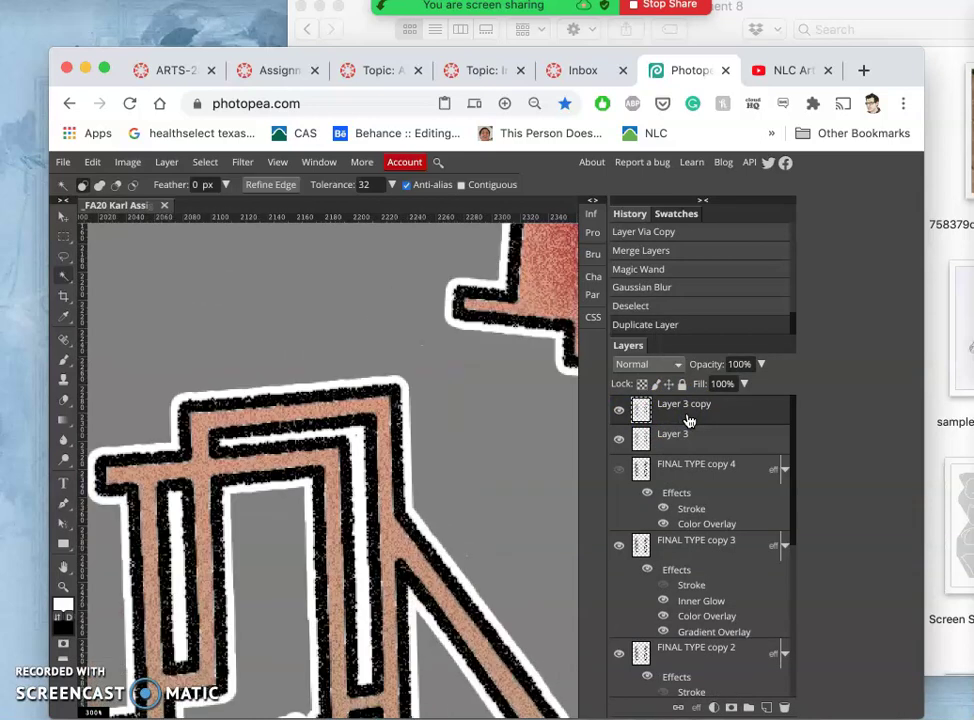
key(super+minus)
key(super+minus)
key(super+minus)
key(super+minus)
key(super+minus)
key(super+minus)
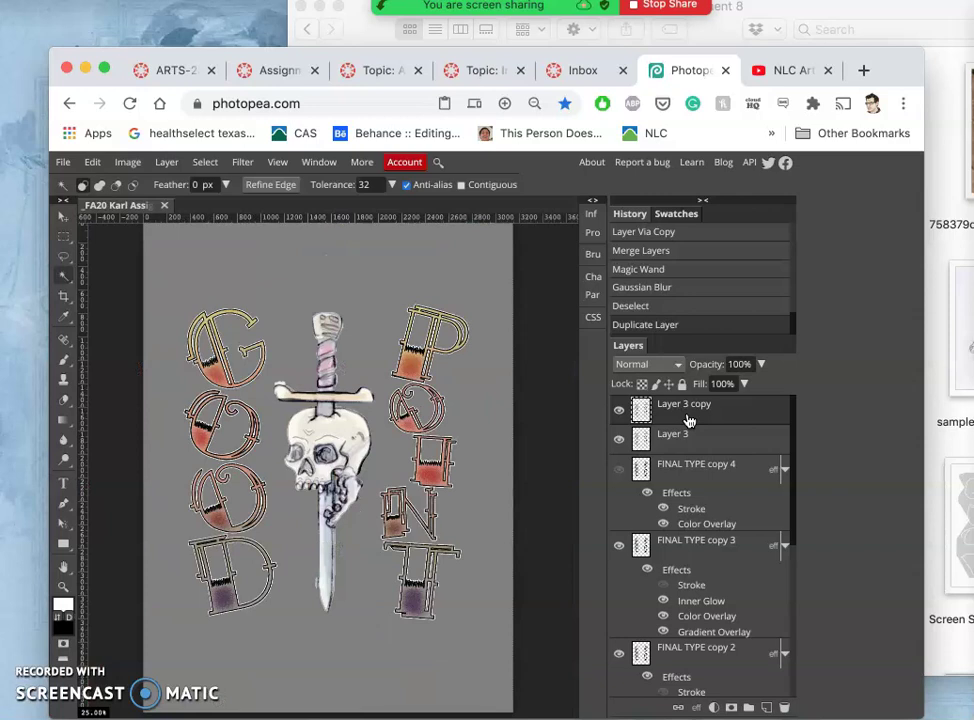
key(super+plus)
key(super+plus)
key(super+plus)
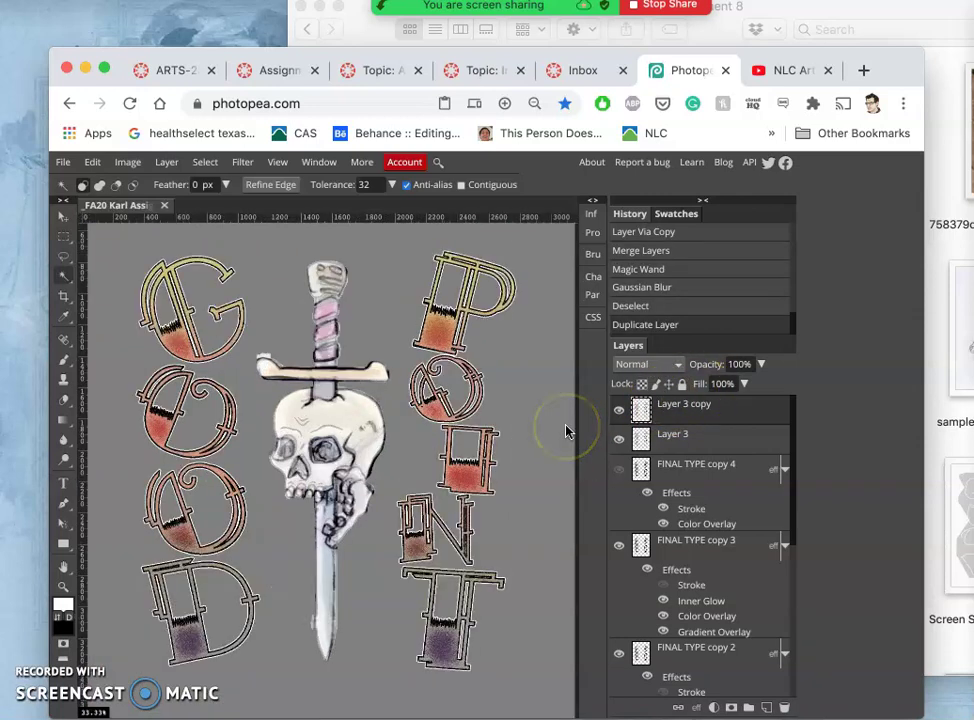
key(super+plus)
scroll(566, 430, down, 2)
scroll(566, 430, right, 2)
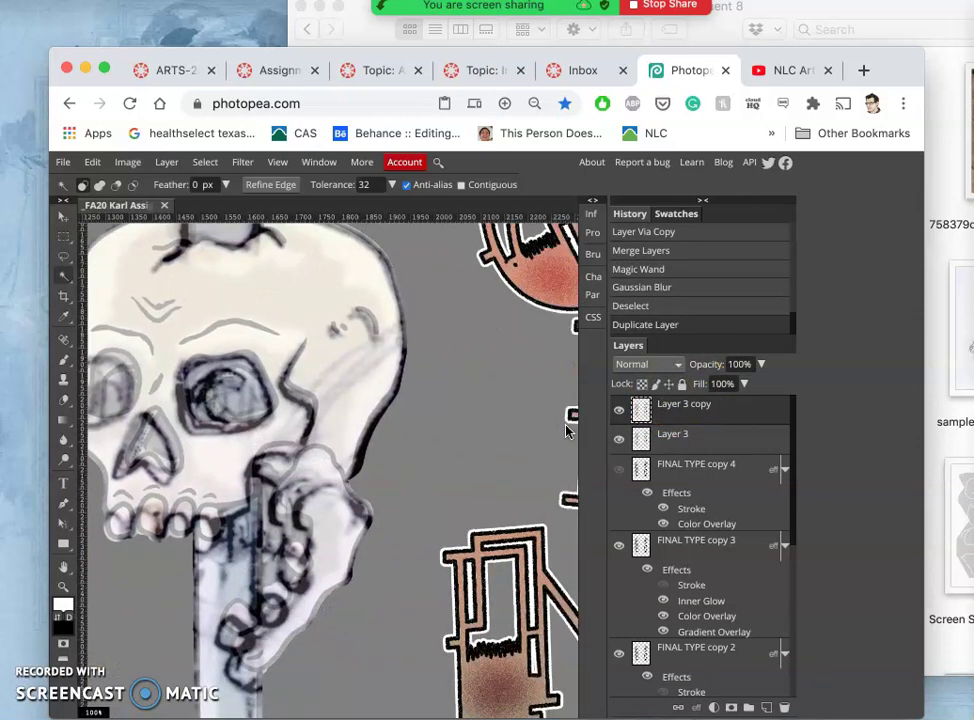
scroll(566, 430, down, 2)
scroll(566, 430, right, 2)
scroll(566, 431, down, 5)
scroll(566, 431, right, 3)
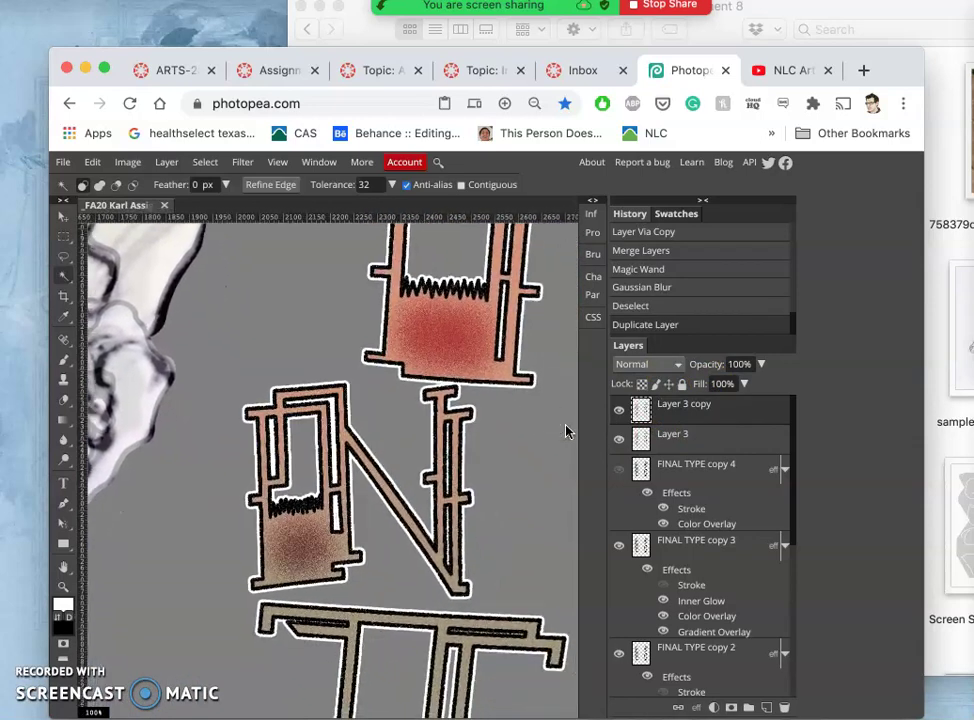
scroll(566, 431, down, 1)
scroll(566, 431, right, 1)
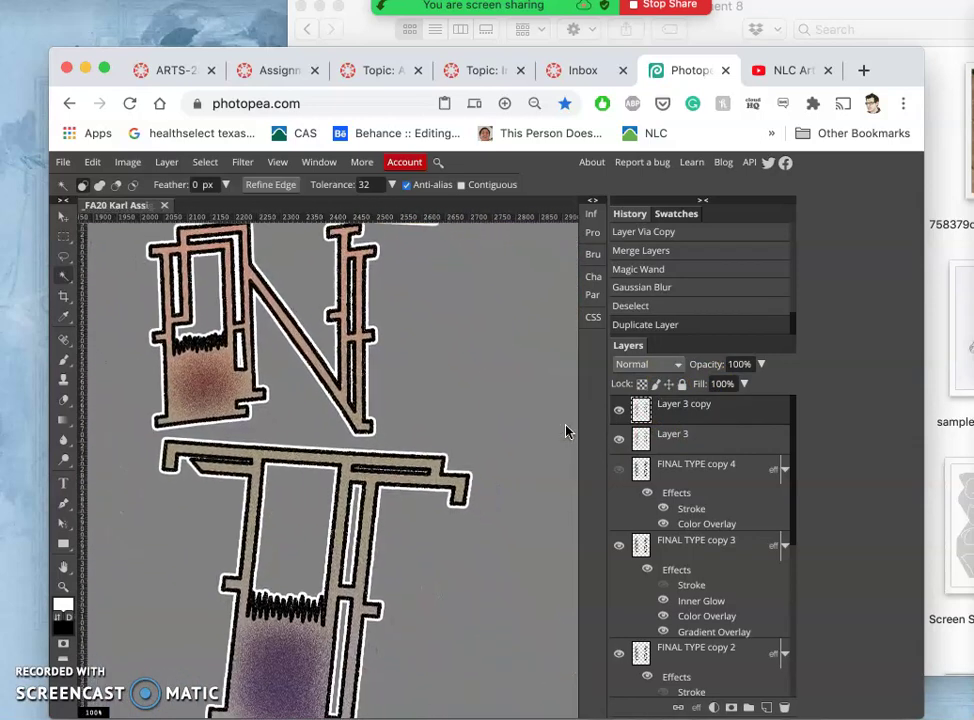
key(super+minus)
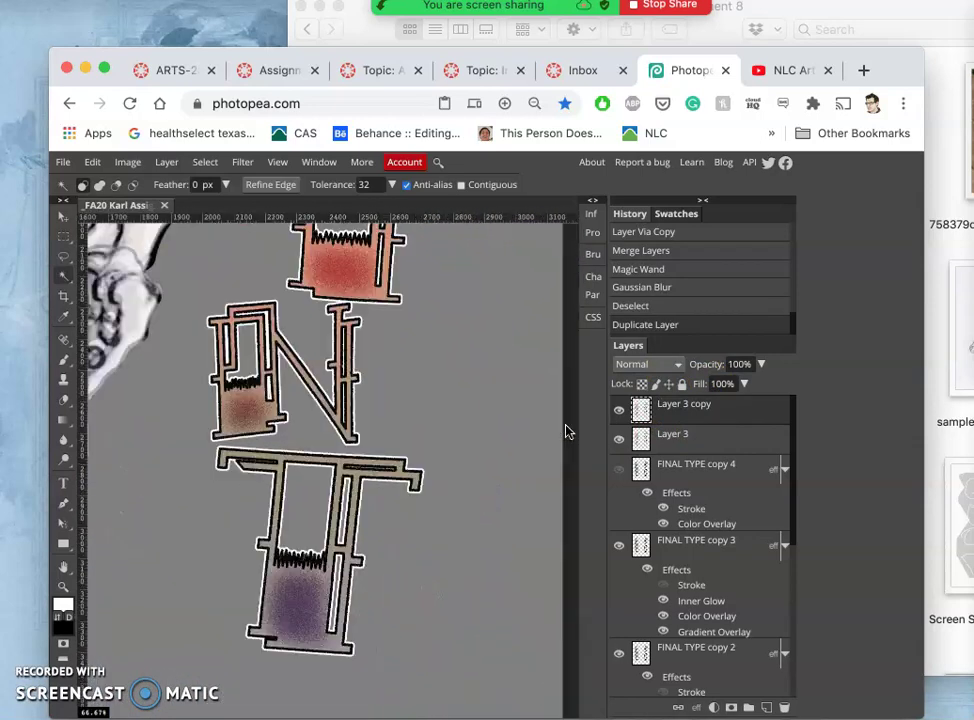
Set the opacity of Layer 3 copy to 34% and clear the stray Magic Wand selection around the letters.
click(761, 364)
click(733, 387)
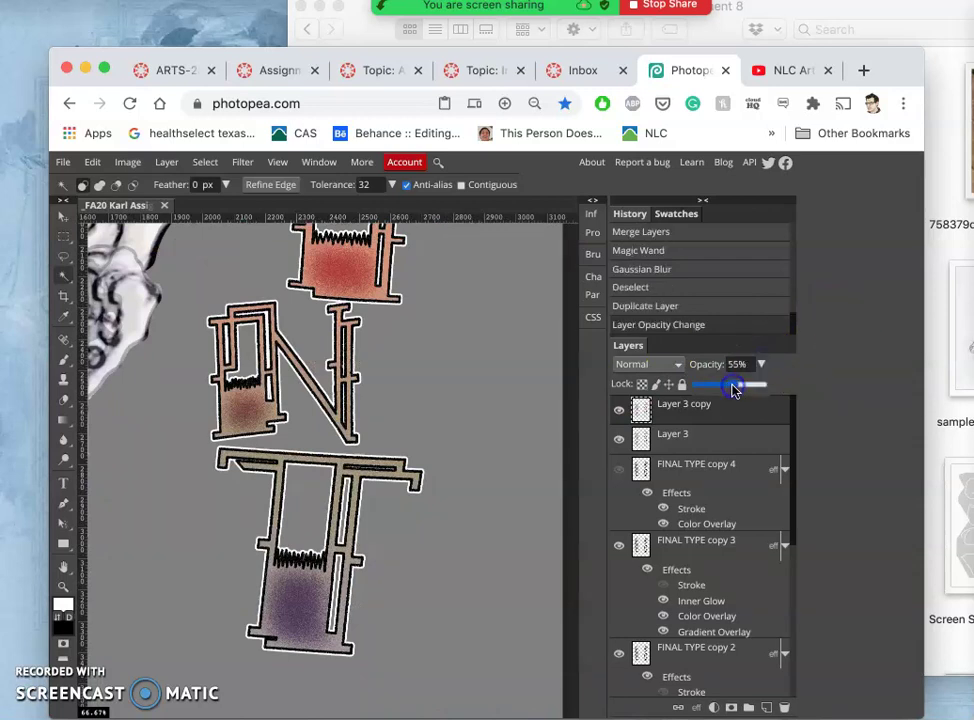
click(719, 387)
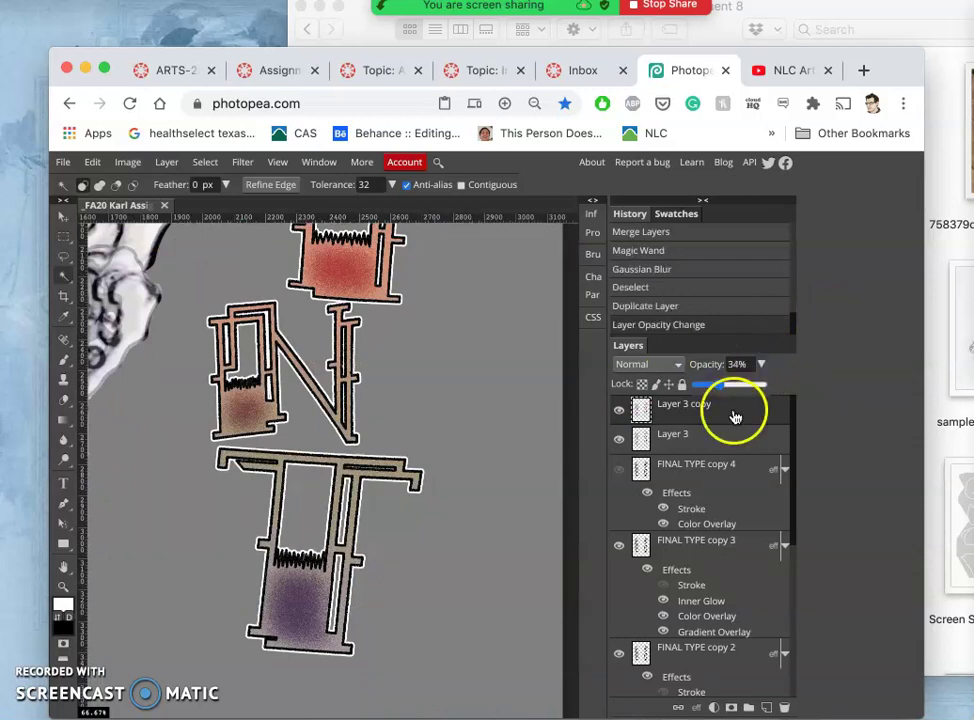
key(super+equal)
click(397, 403)
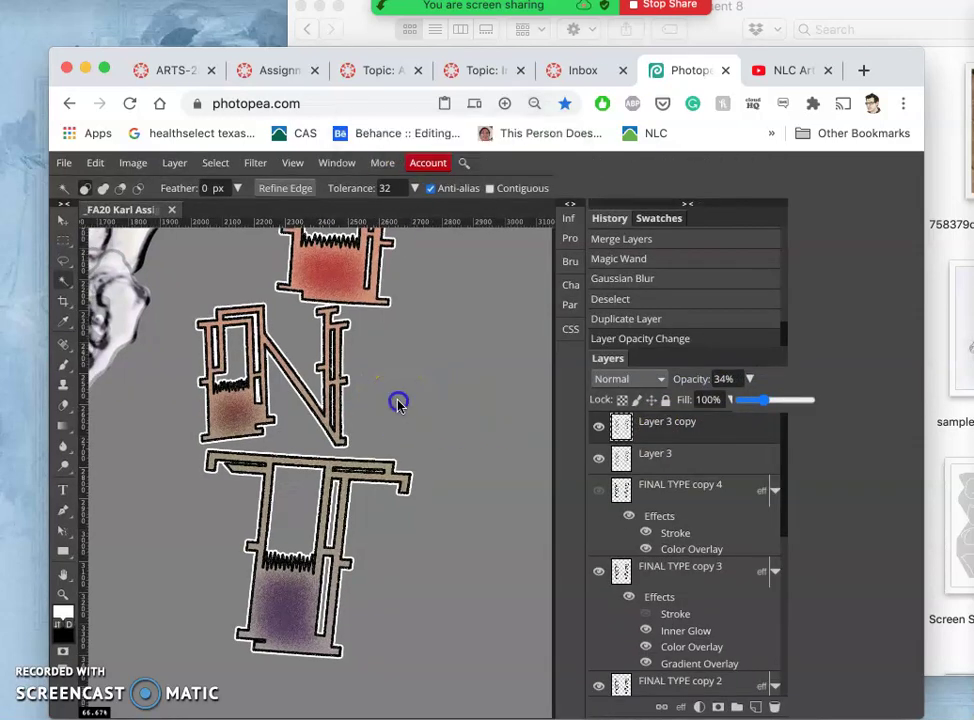
scroll(397, 403, up, 8)
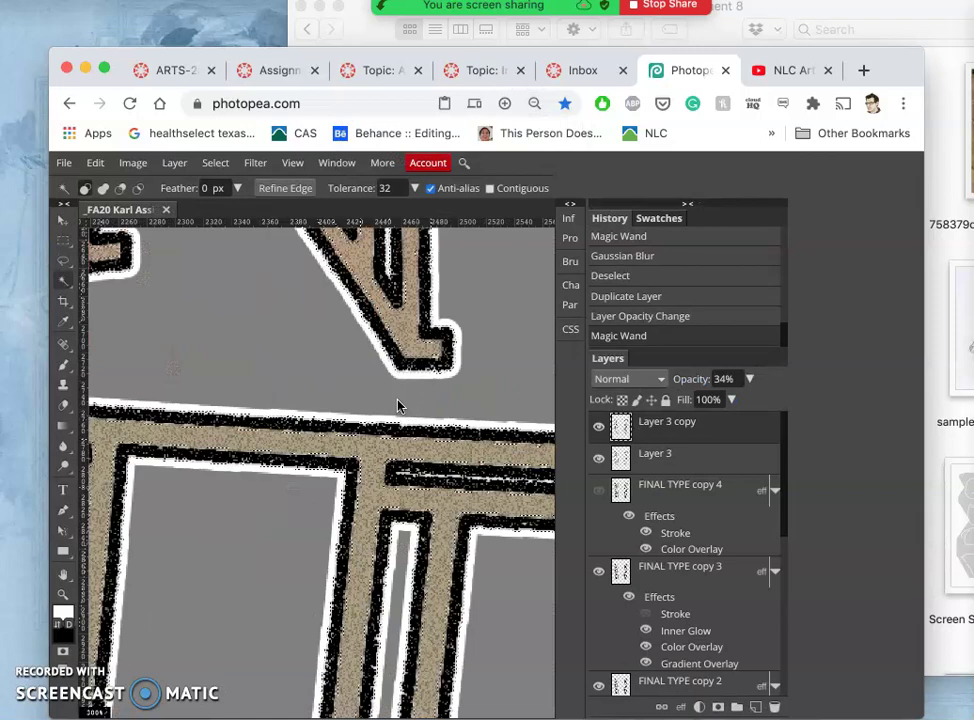
scroll(397, 405, up, 4)
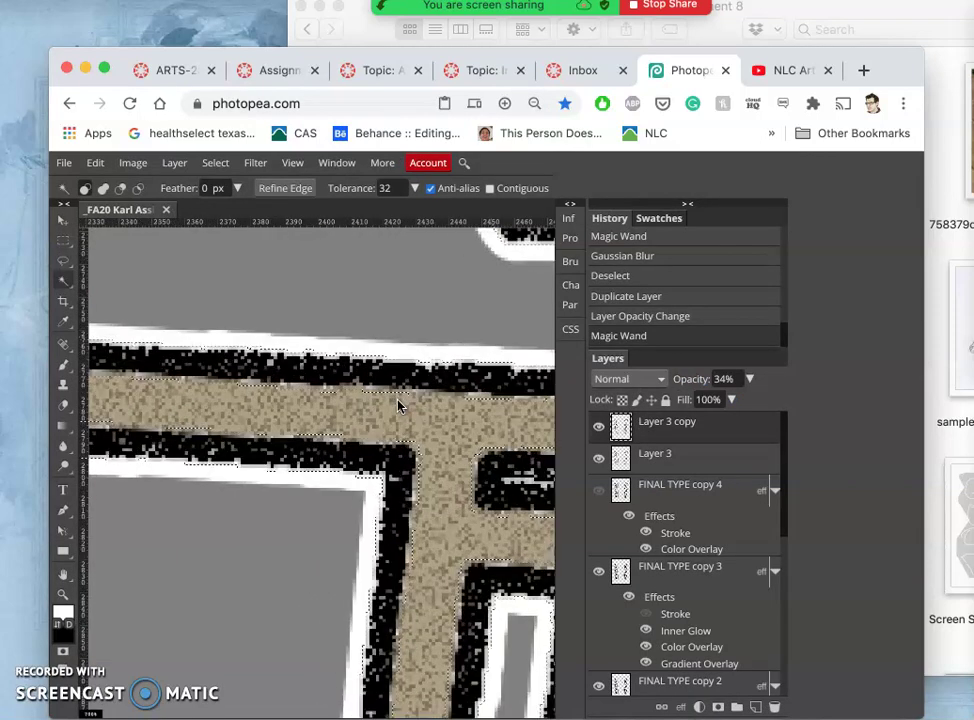
key(ctrl+d)
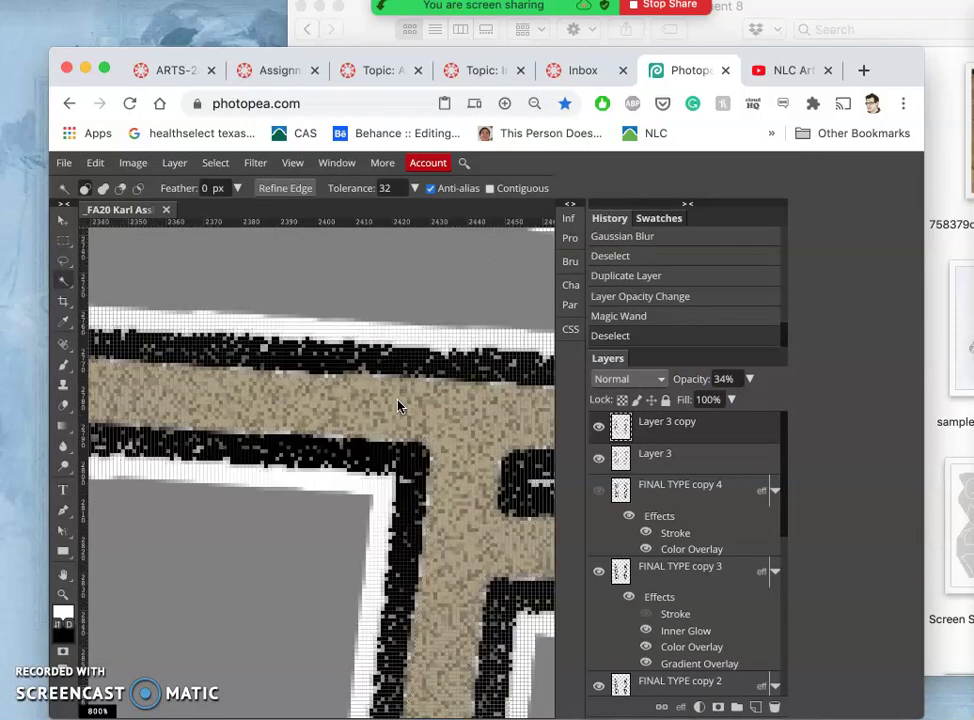
Compare the letter T's outline with Layer 3 hidden and shown, and set Layer 3's opacity to 82%.
scroll(397, 405, down, 3)
click(600, 460)
click(600, 462)
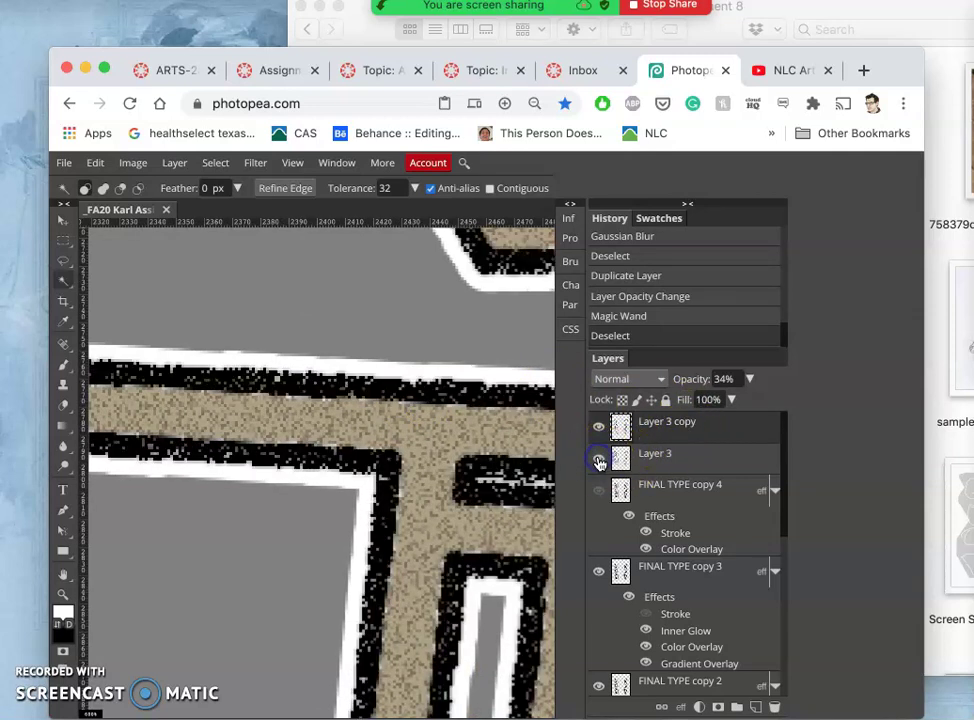
click(687, 459)
click(750, 378)
click(727, 401)
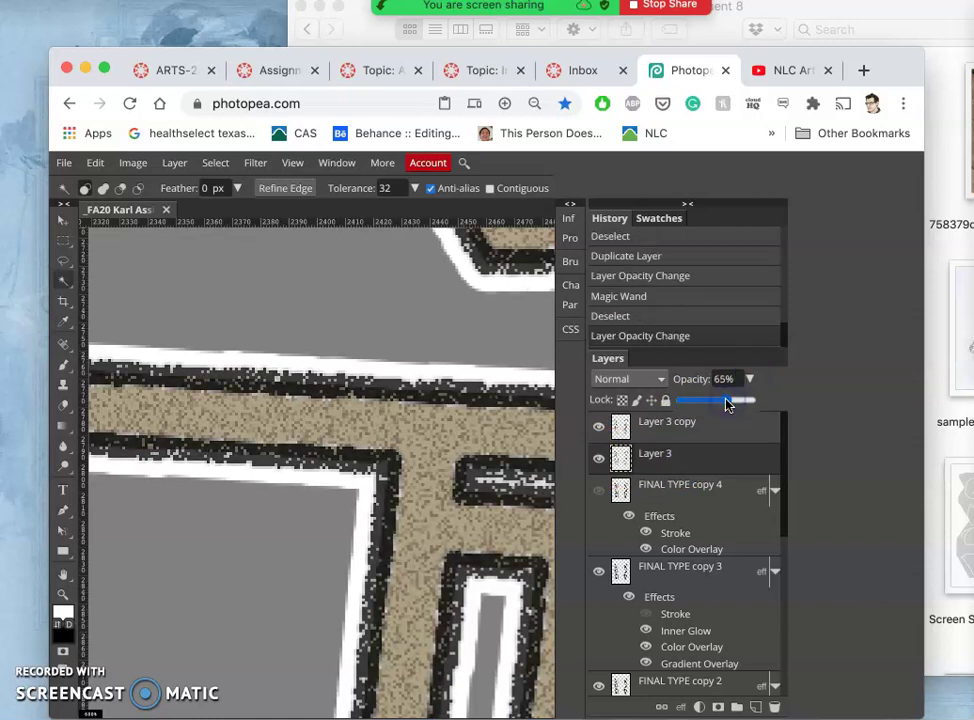
click(738, 401)
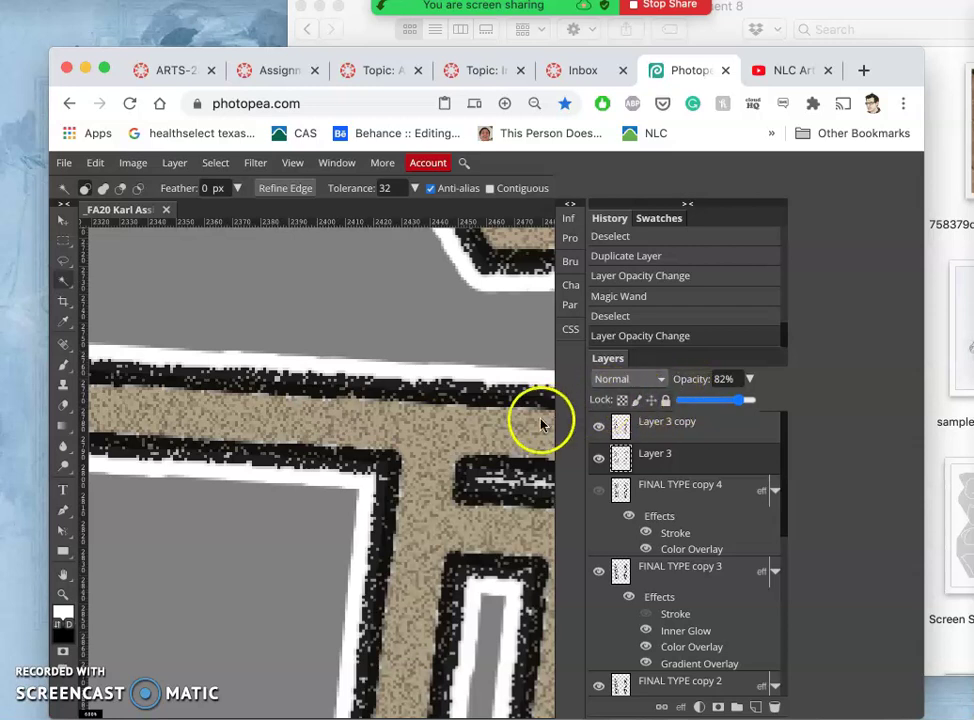
key(super+minus)
key(super+minus)
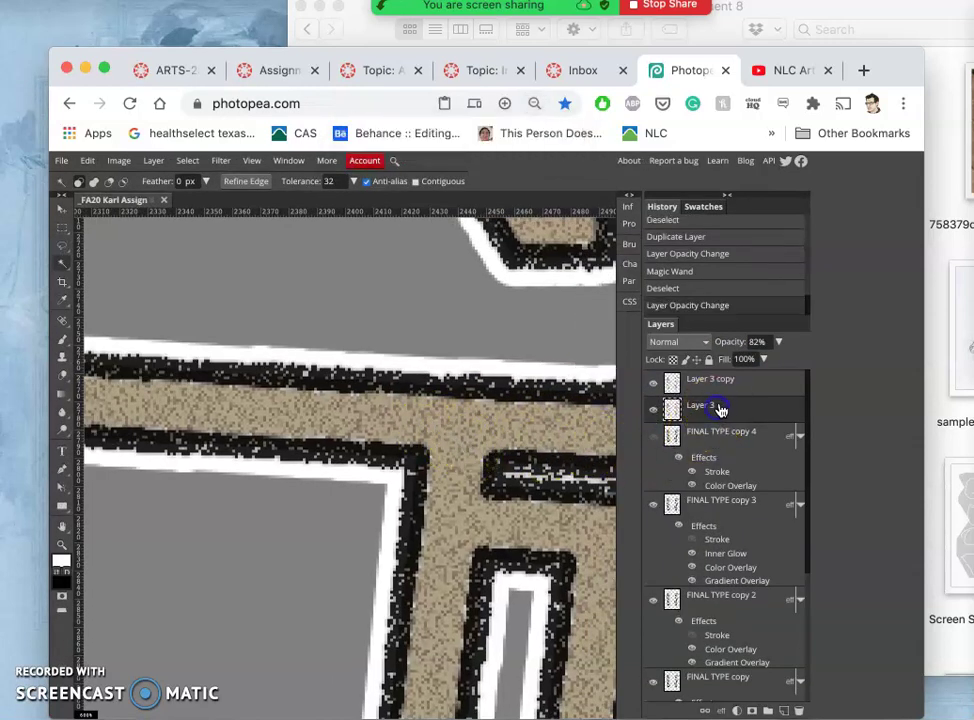
Merge Layer 3 and Layer 3 copy into a single layer.
click(729, 393)
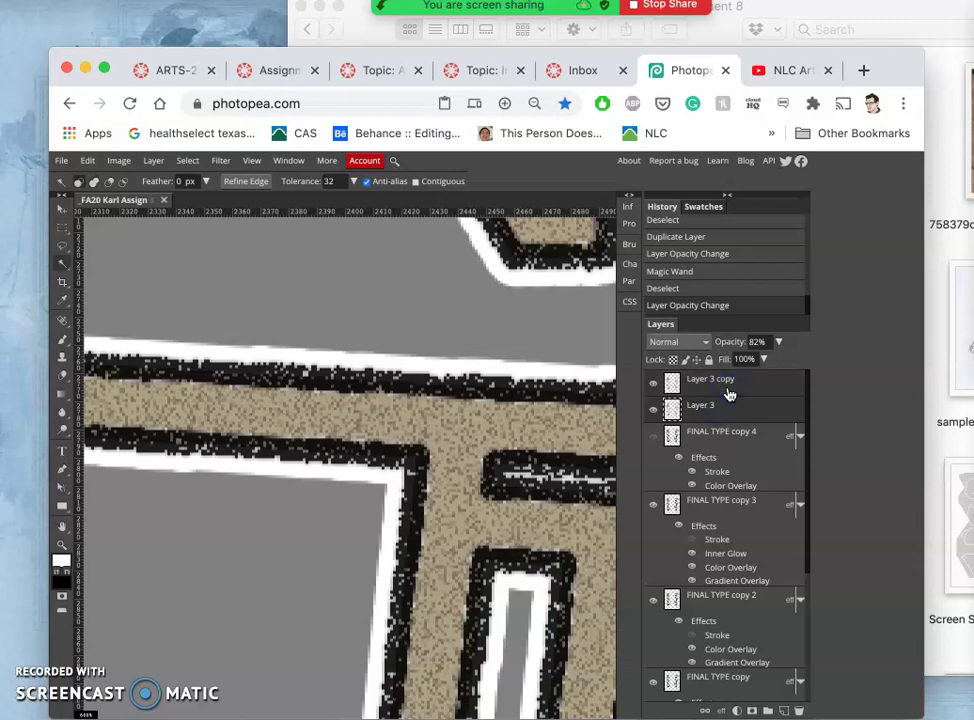
key(super+e)
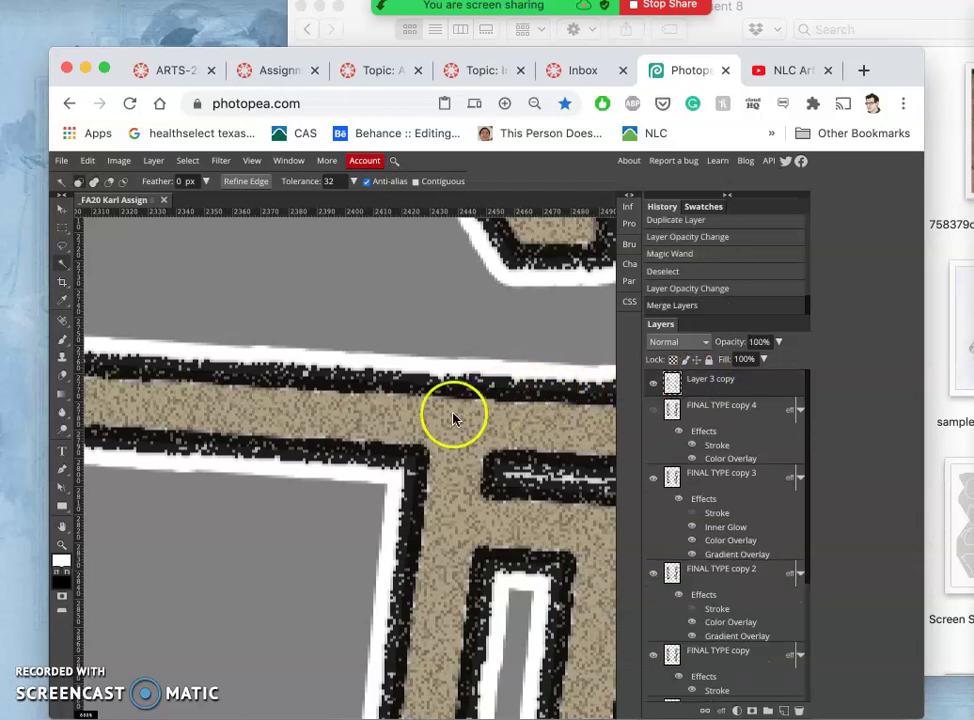
scroll(452, 418, down, 10)
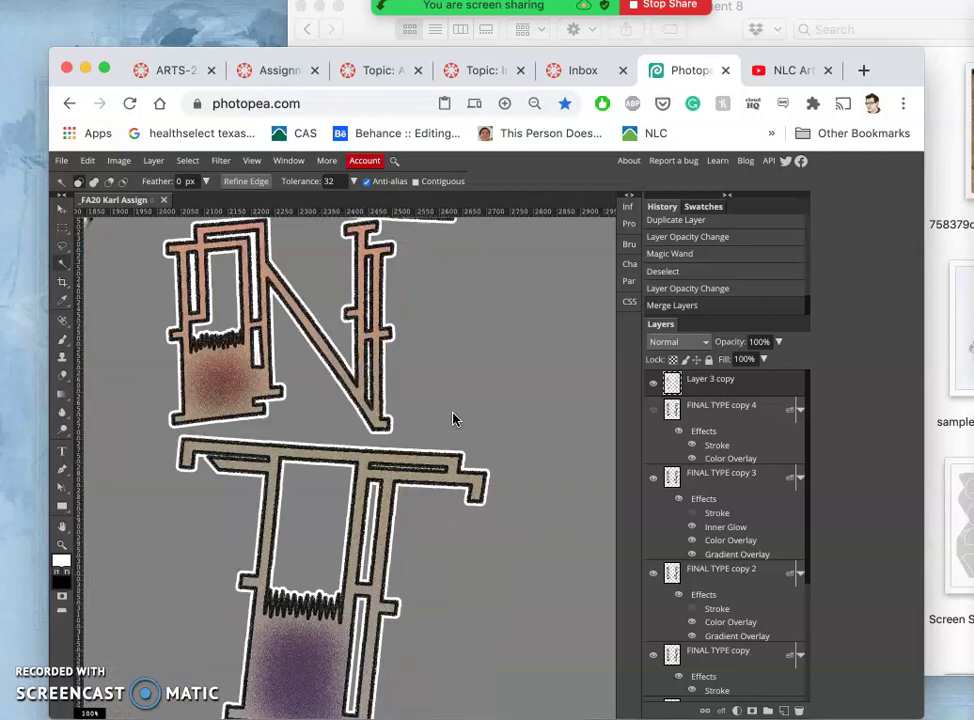
scroll(452, 418, down, 5)
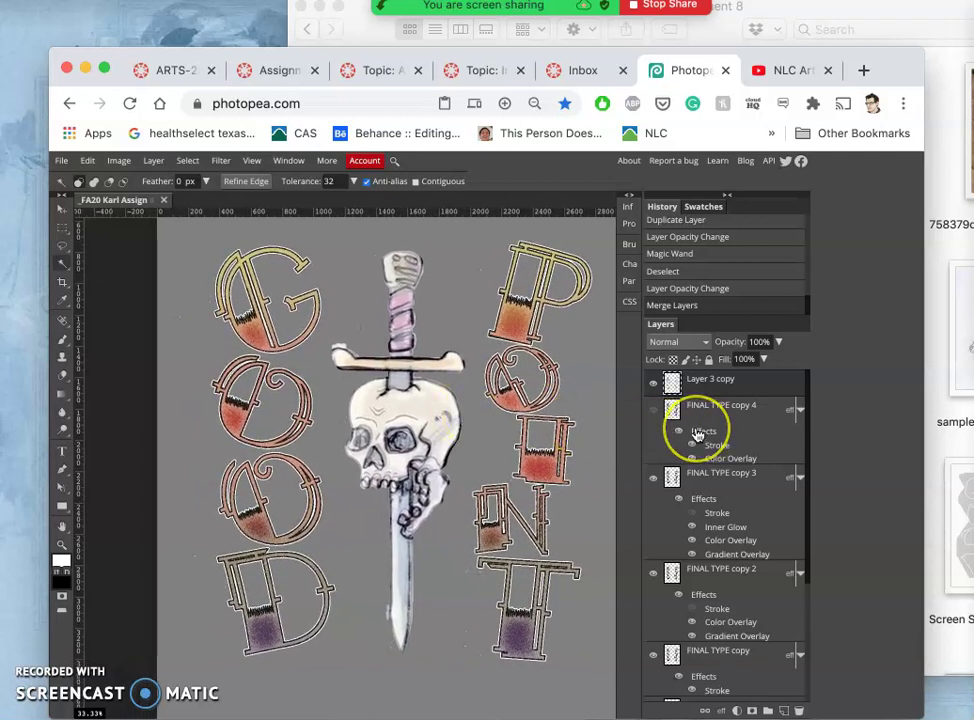
Examine the outlines and shading of the left-hand letters and the skull up close, and the whole poster.
key(super+equal)
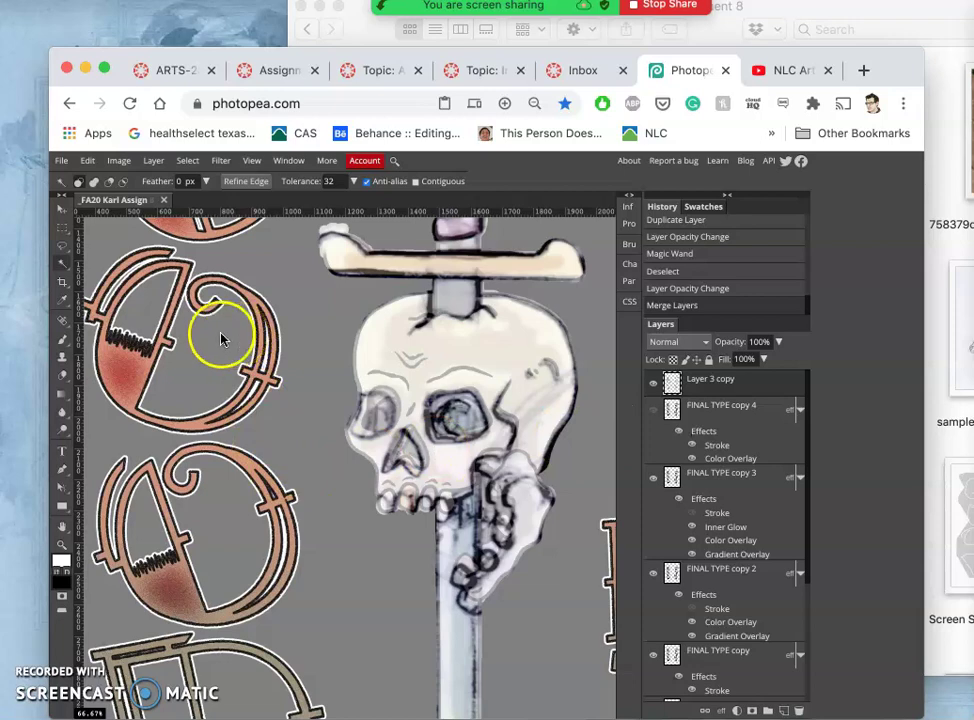
key(super+equal)
key(super+equal)
key(super+equal)
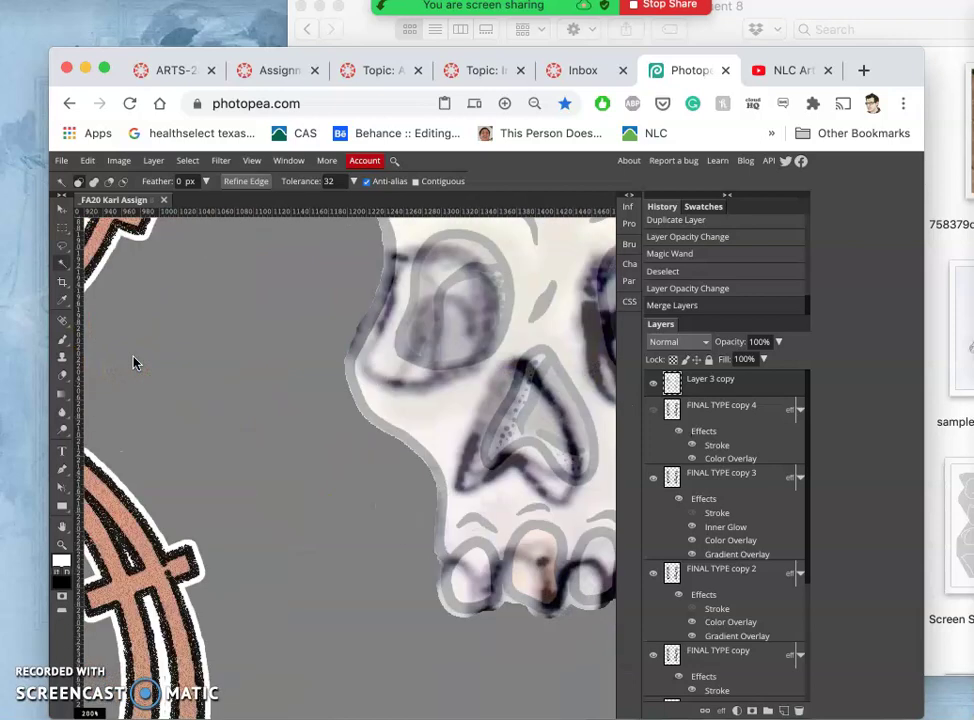
scroll(136, 363, left, 10)
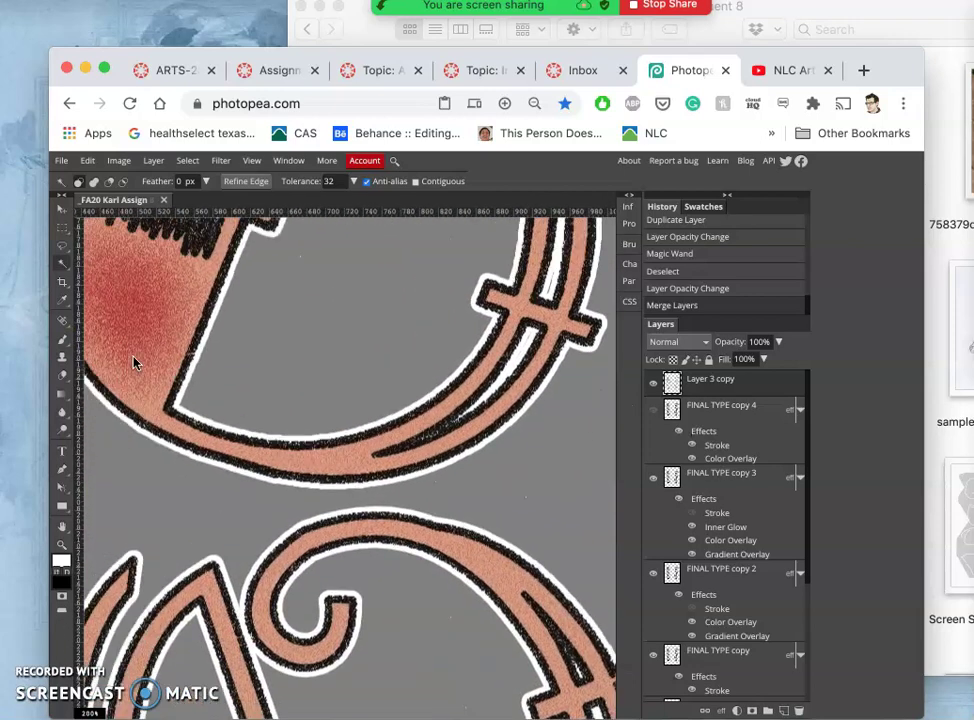
scroll(136, 363, up, 3)
scroll(136, 363, left, 2)
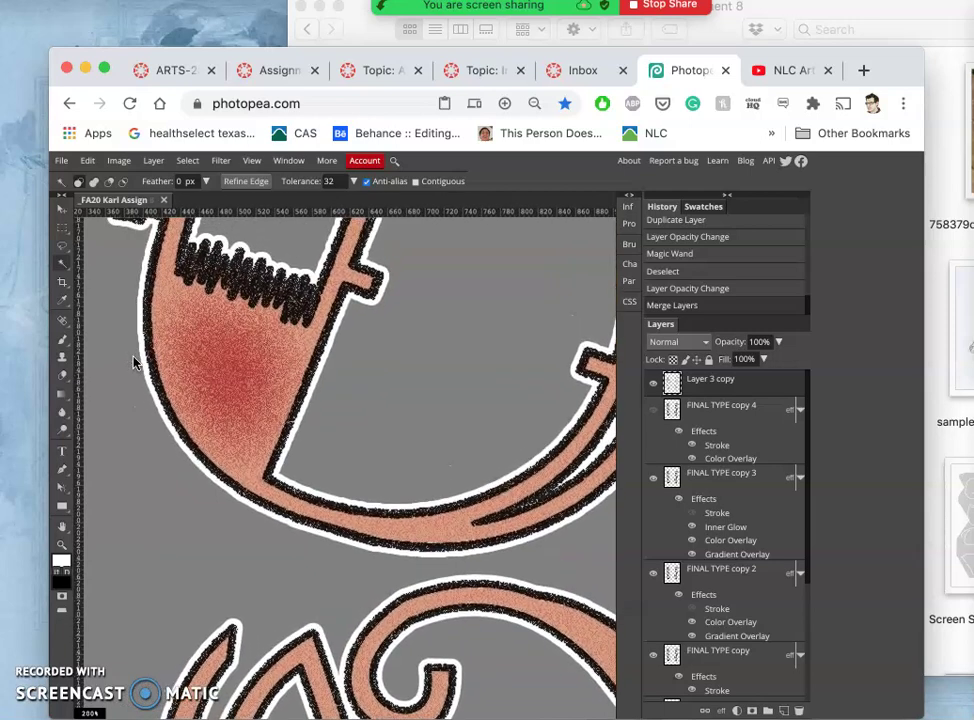
key(super+minus)
key(super+minus)
key(super+minus)
key(super+minus)
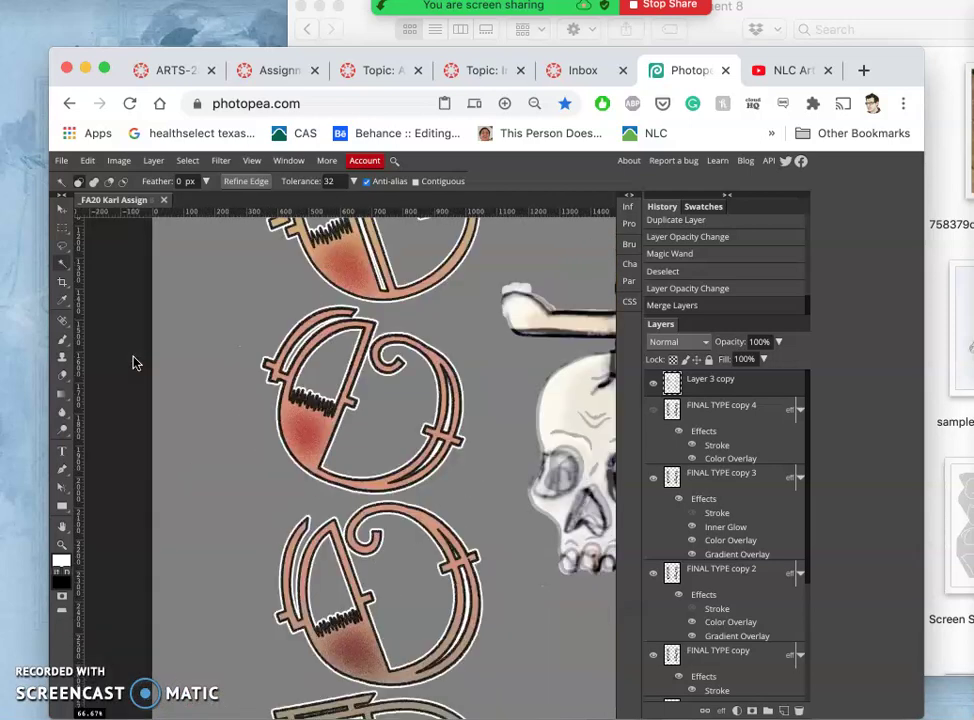
scroll(136, 363, right, 5)
scroll(136, 363, down, 1)
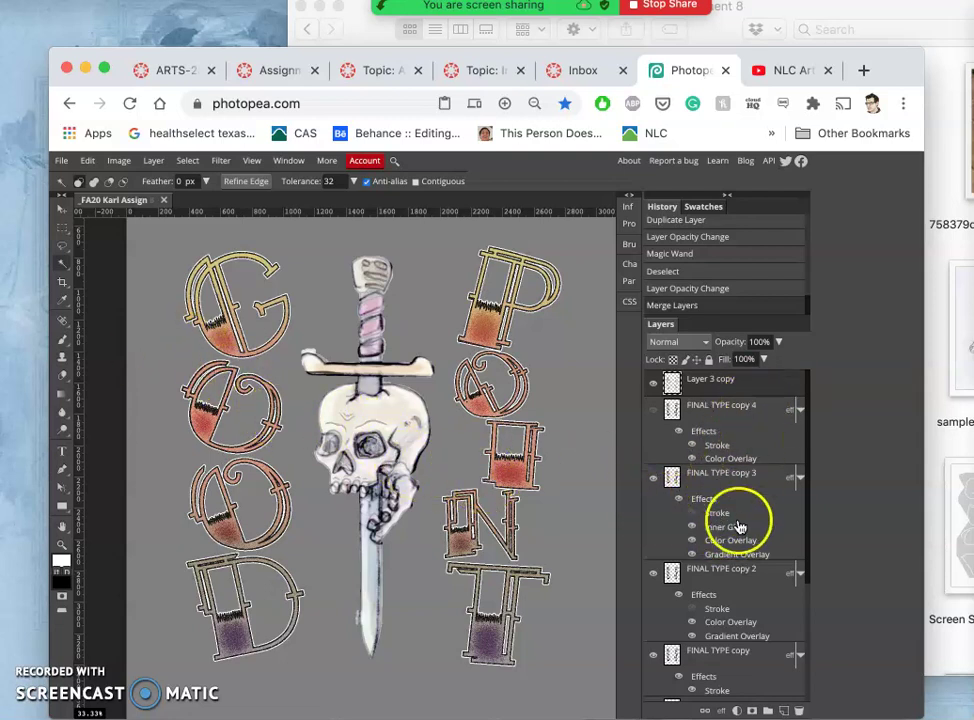
Group the layers from Layer 3 copy down to FINAL TYPE copy into a folder.
scroll(722, 577, down, 1)
scroll(722, 577, down, 2)
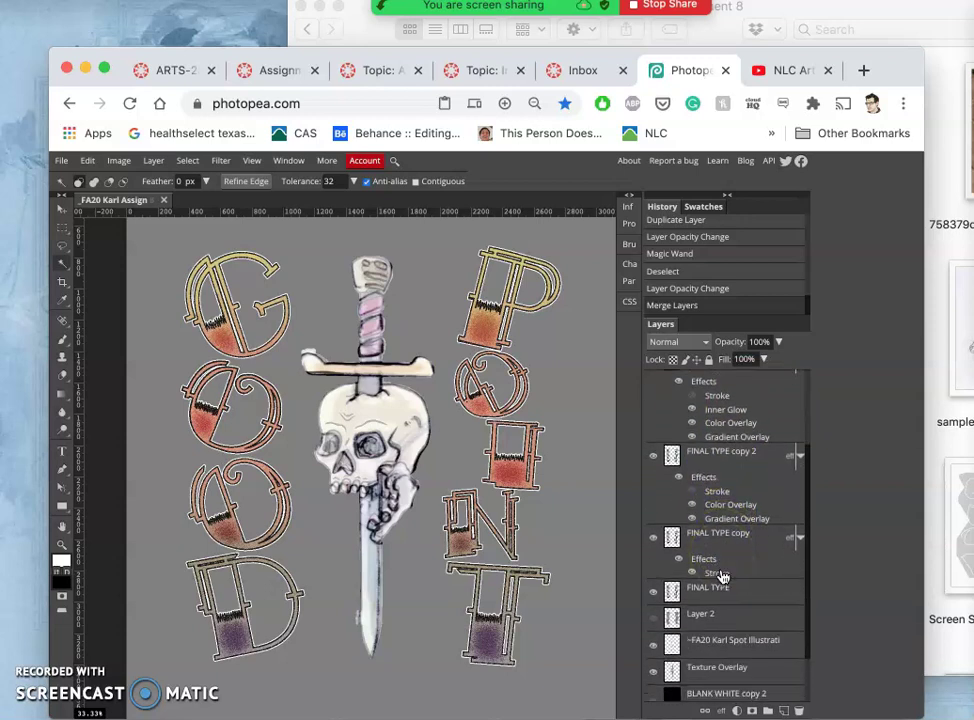
click(730, 563)
scroll(730, 555, down, 1)
scroll(730, 555, up, 2)
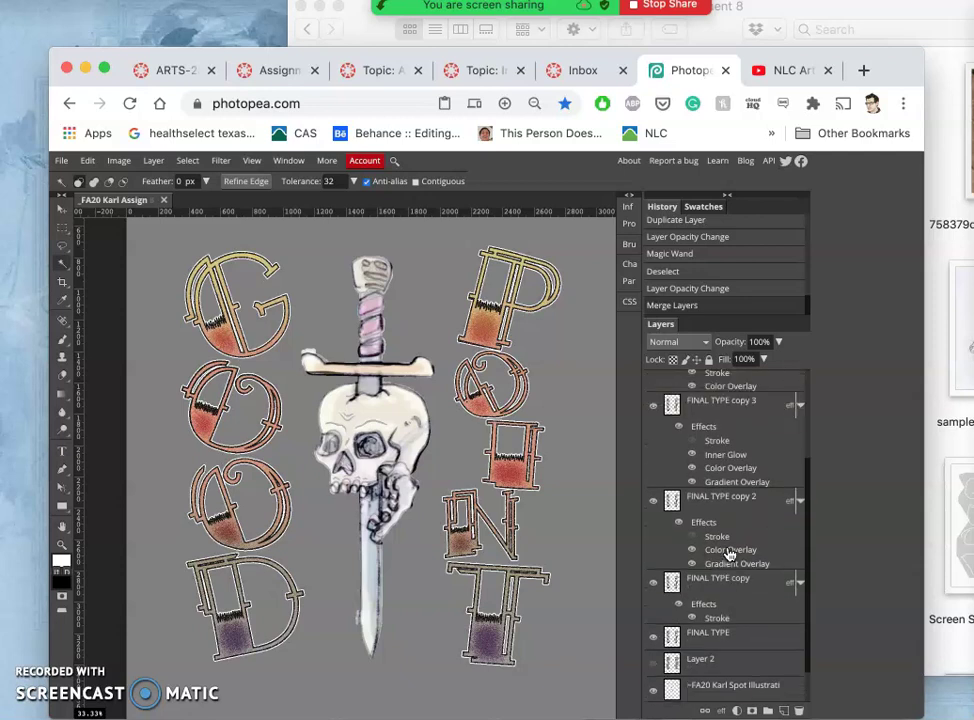
click(717, 649)
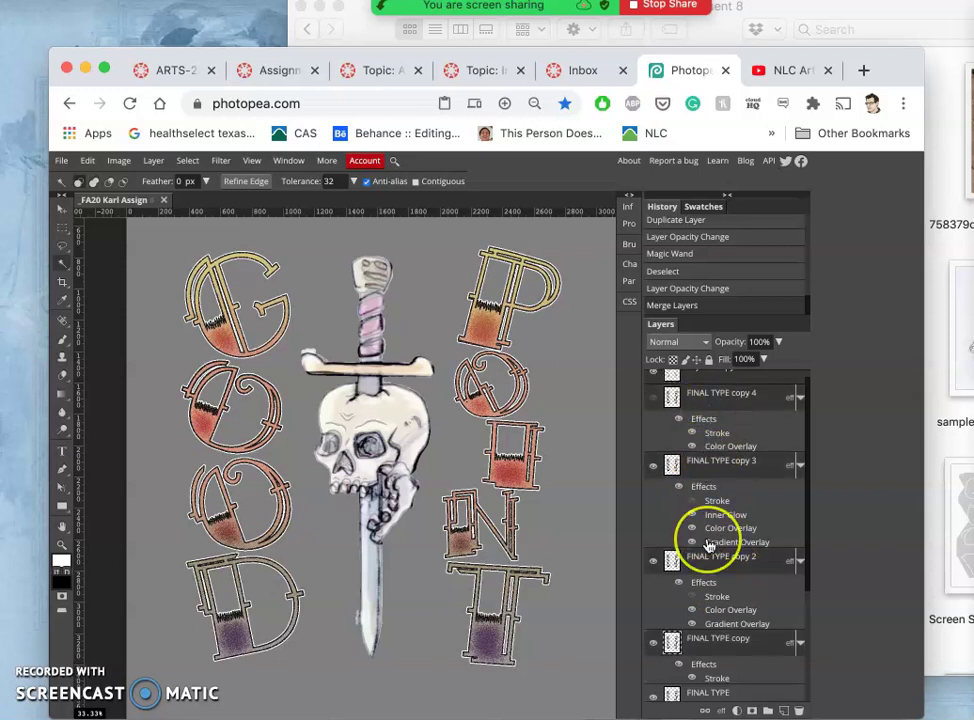
scroll(708, 545, up, 1)
scroll(707, 545, down, 3)
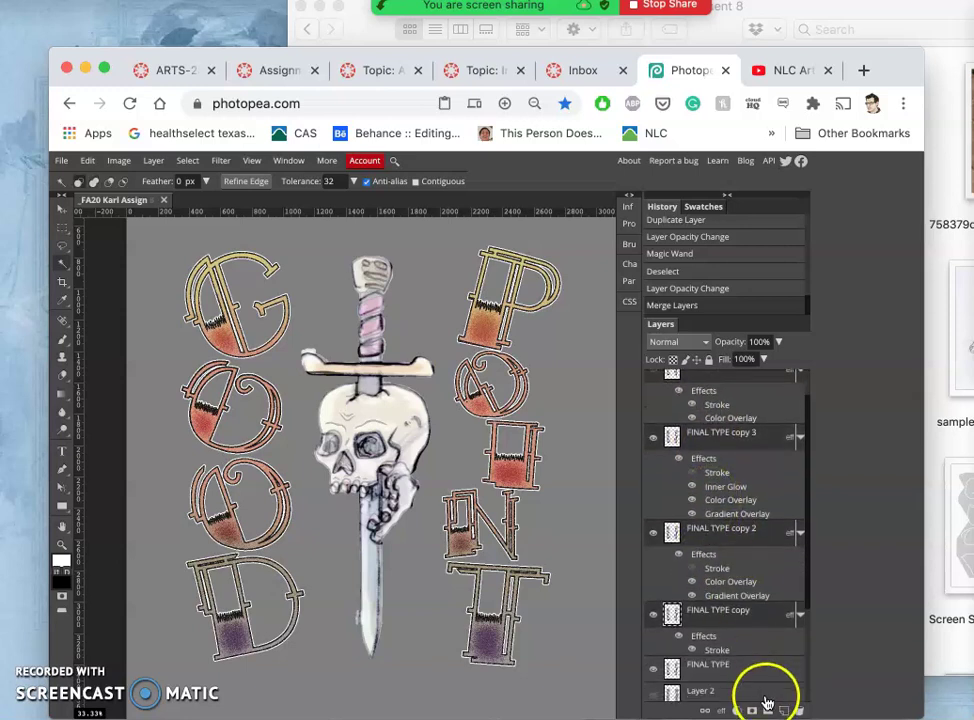
click(766, 711)
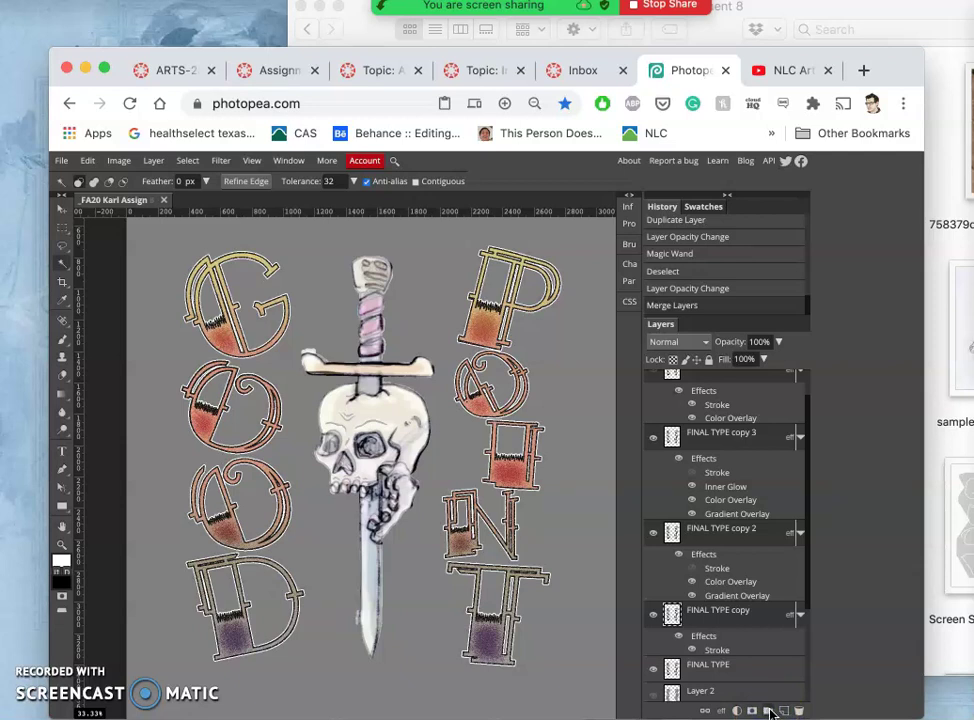
click(767, 710)
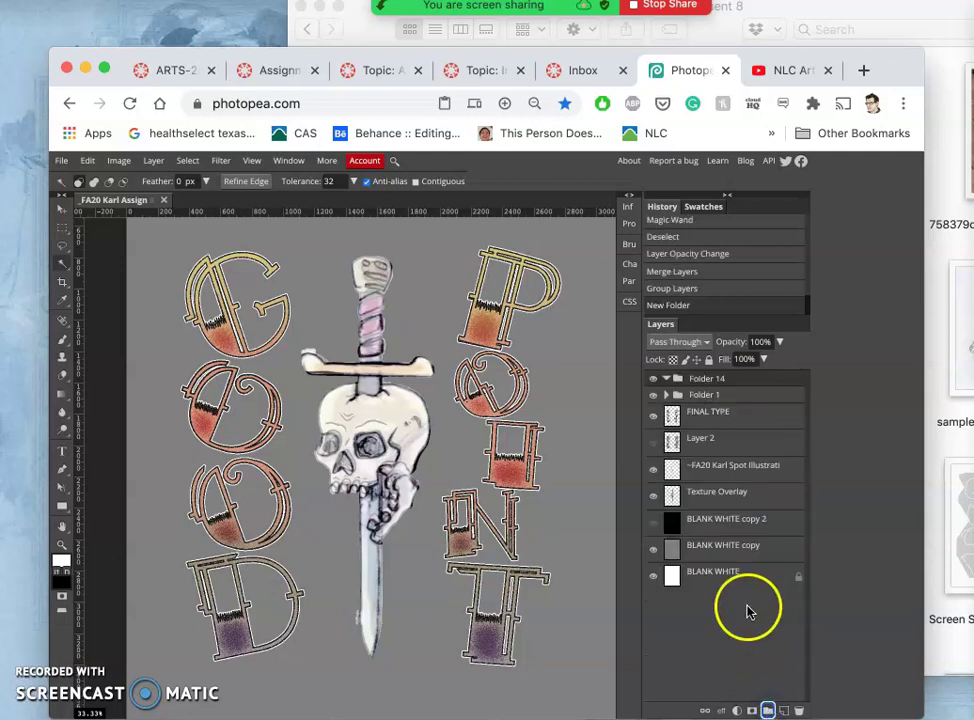
Compare the poster with Folder 1 and the FINAL TYPE layer hidden and shown.
click(653, 383)
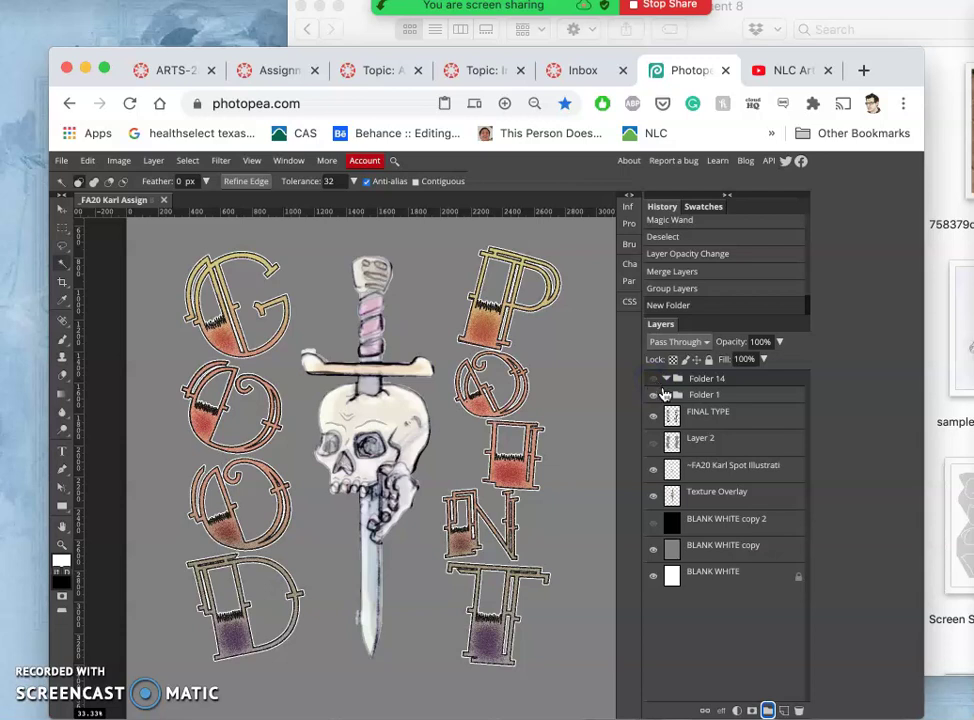
click(652, 397)
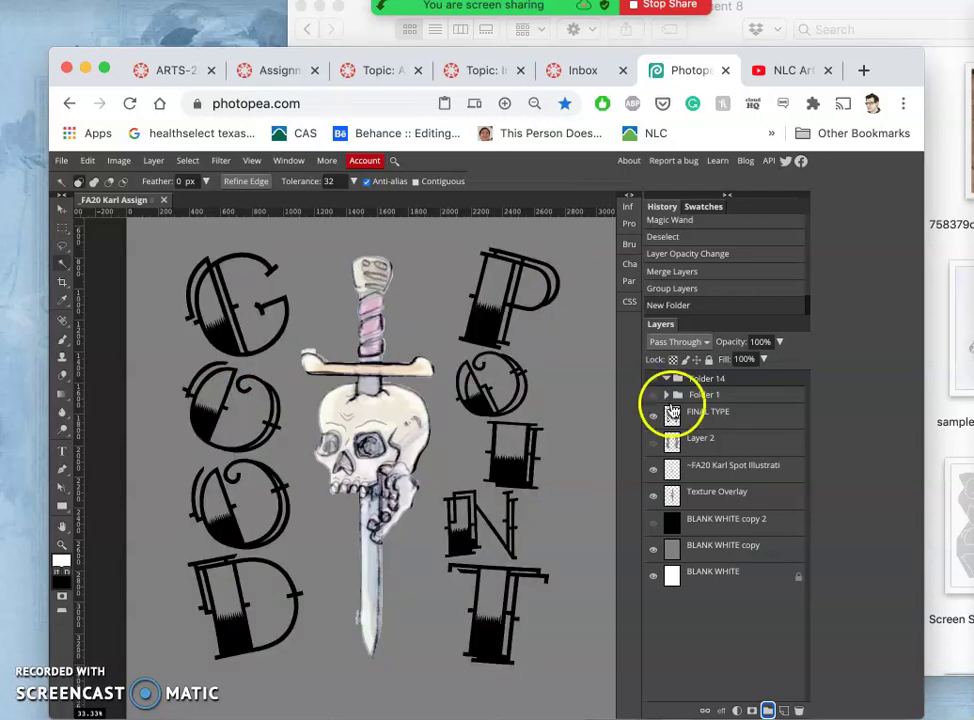
click(652, 418)
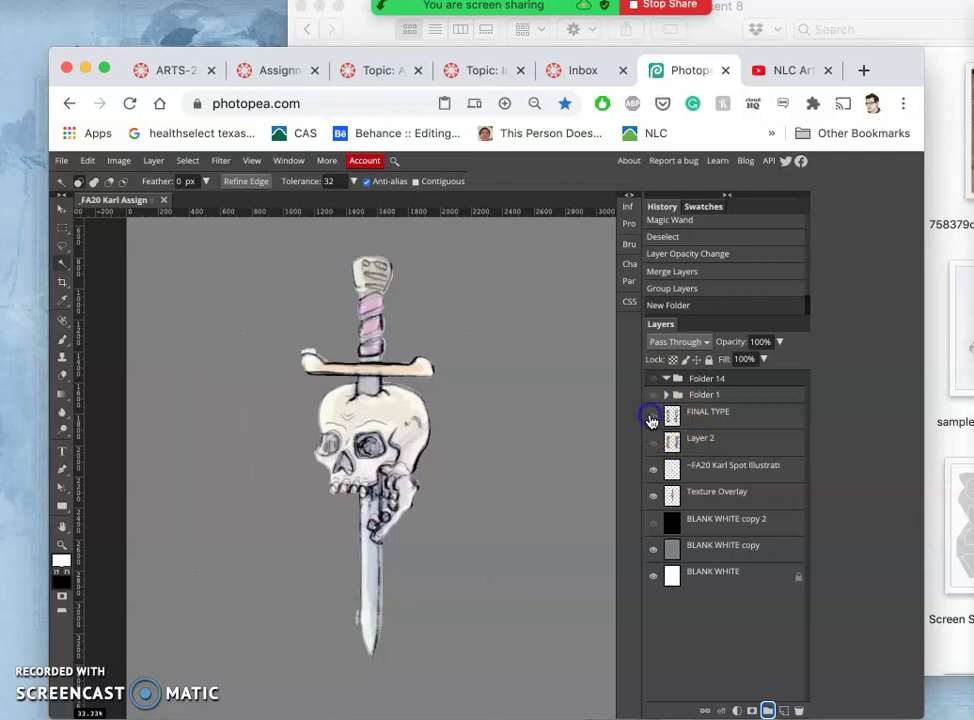
click(652, 418)
click(653, 398)
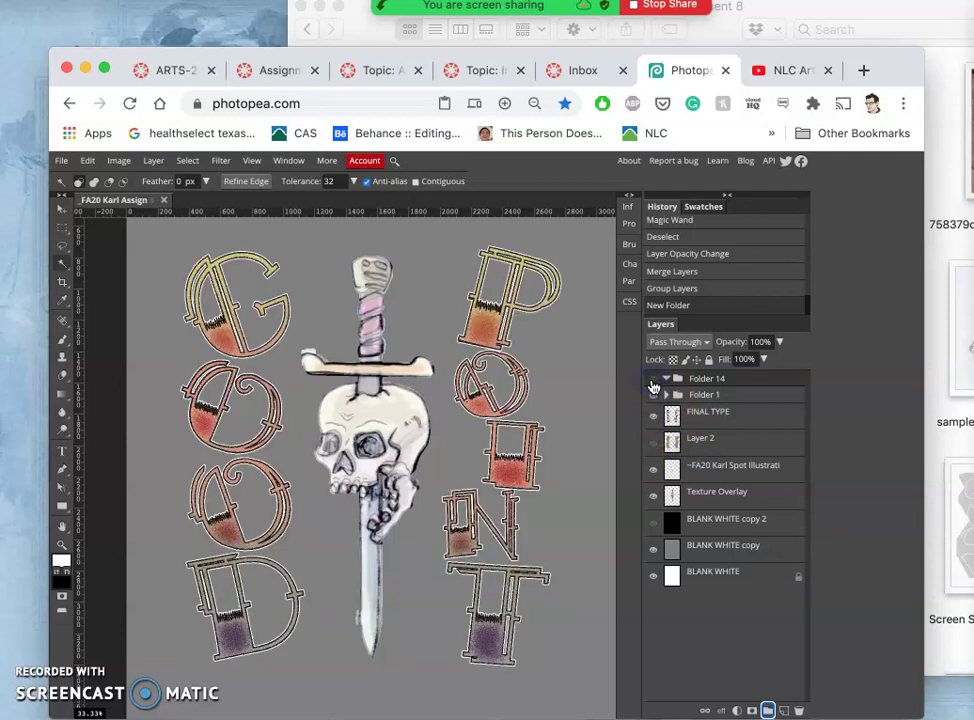
click(661, 386)
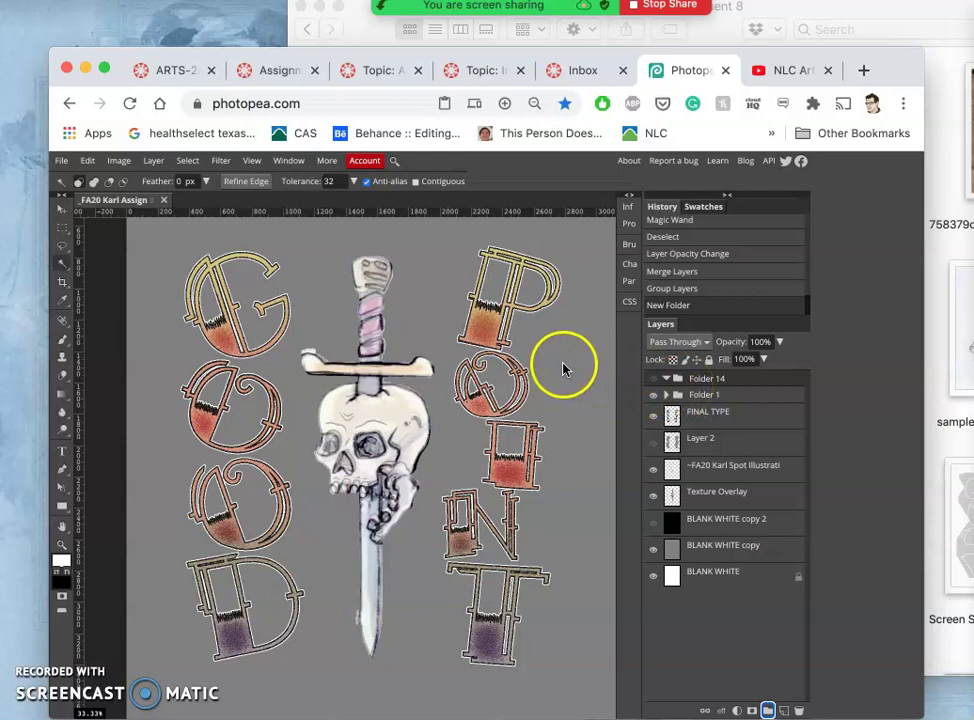
Delete the empty Folder 14 and select Folder 1.
click(693, 383)
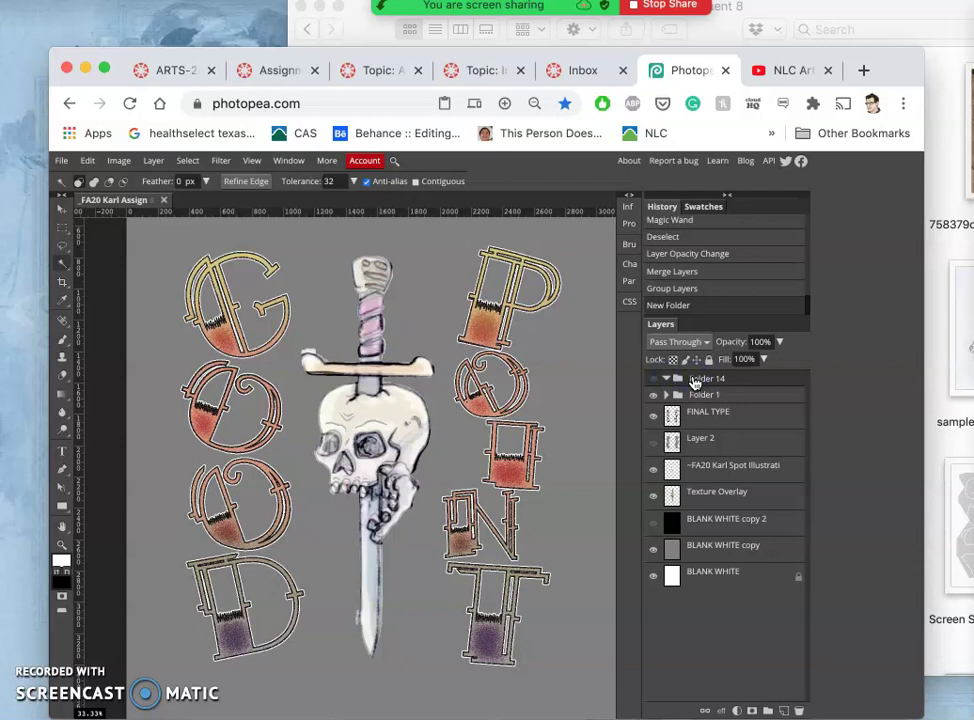
key(Delete)
click(704, 380)
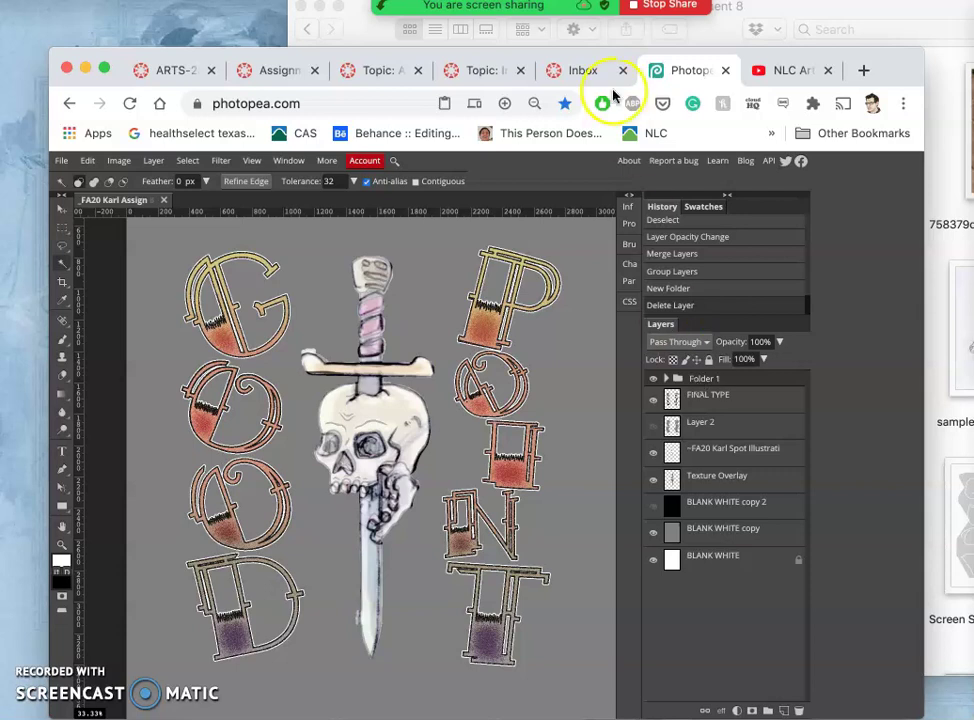
Duplicate Folder 1 and merge the copy into a single layer.
drag(899, 62, 897, 40)
key(super+j)
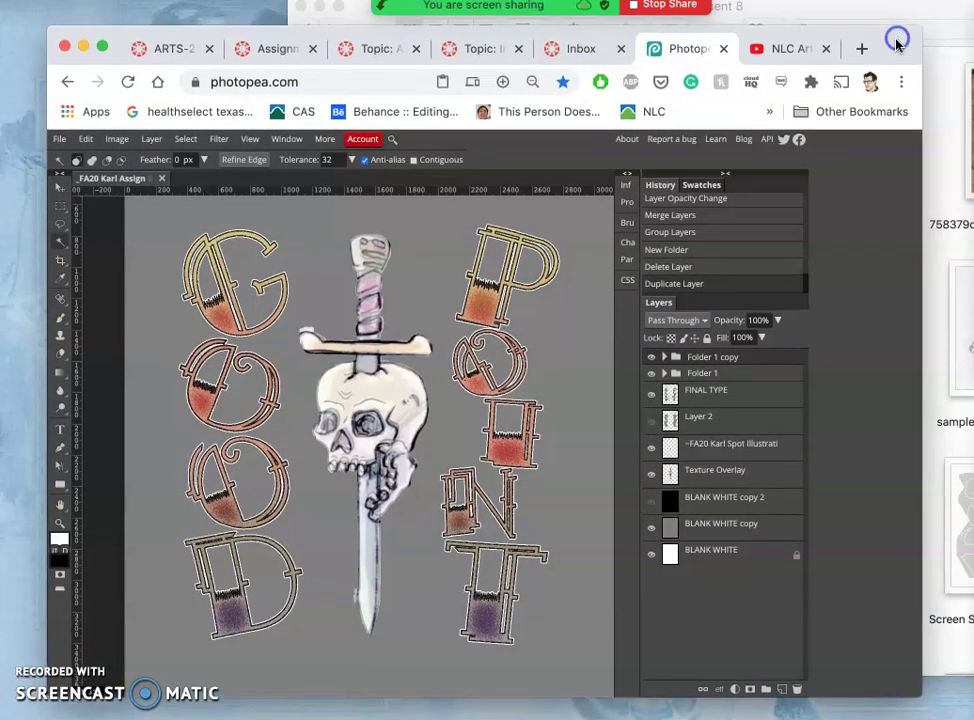
right_click(700, 359)
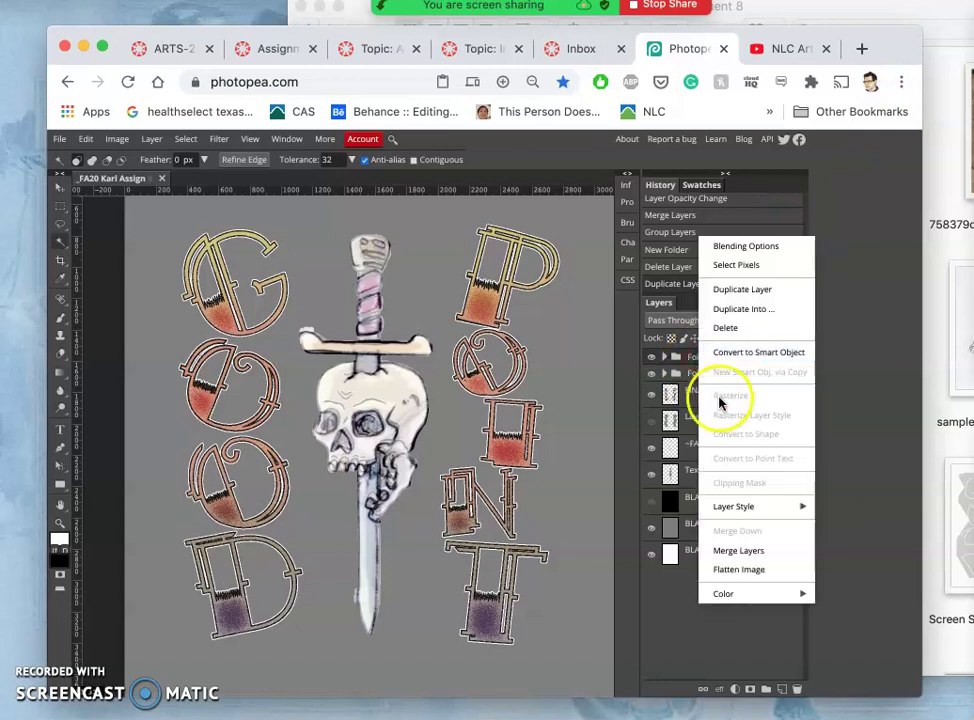
click(725, 551)
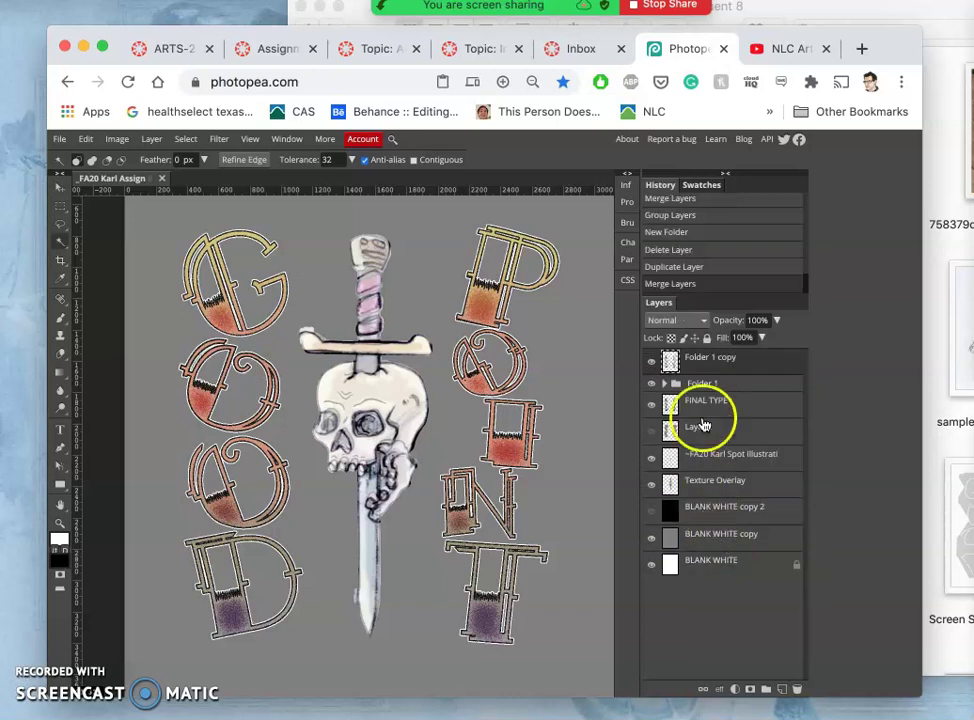
Hide the original Folder 1 and compare the lettering with the merged Folder 1 copy layer hidden and shown.
click(652, 385)
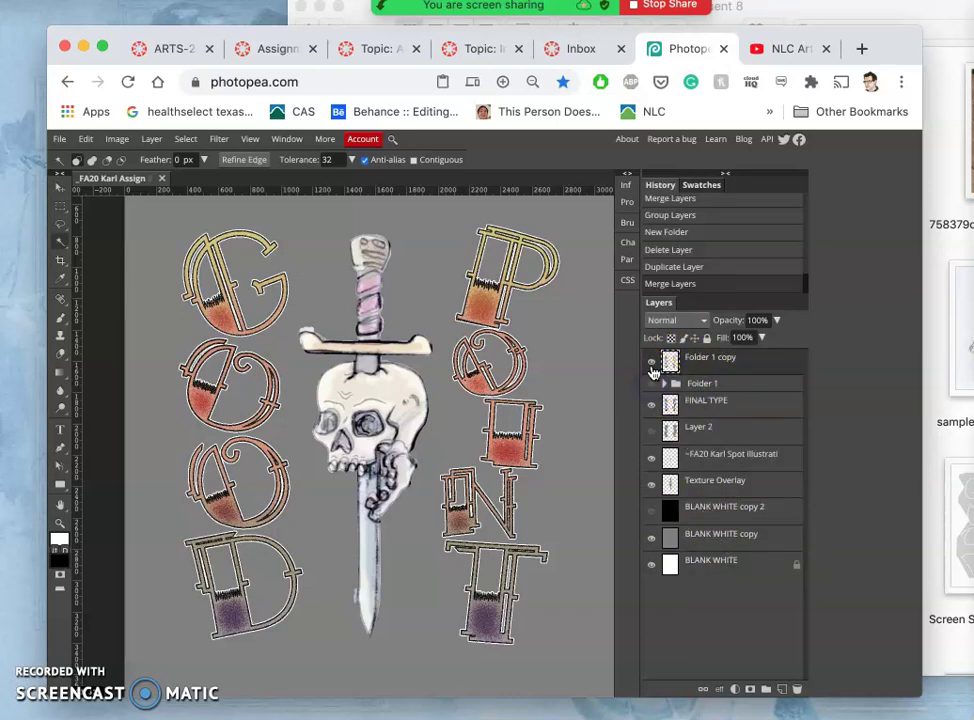
click(652, 366)
click(652, 366)
click(652, 366)
click(652, 366)
click(652, 366)
click(652, 366)
click(652, 366)
click(652, 366)
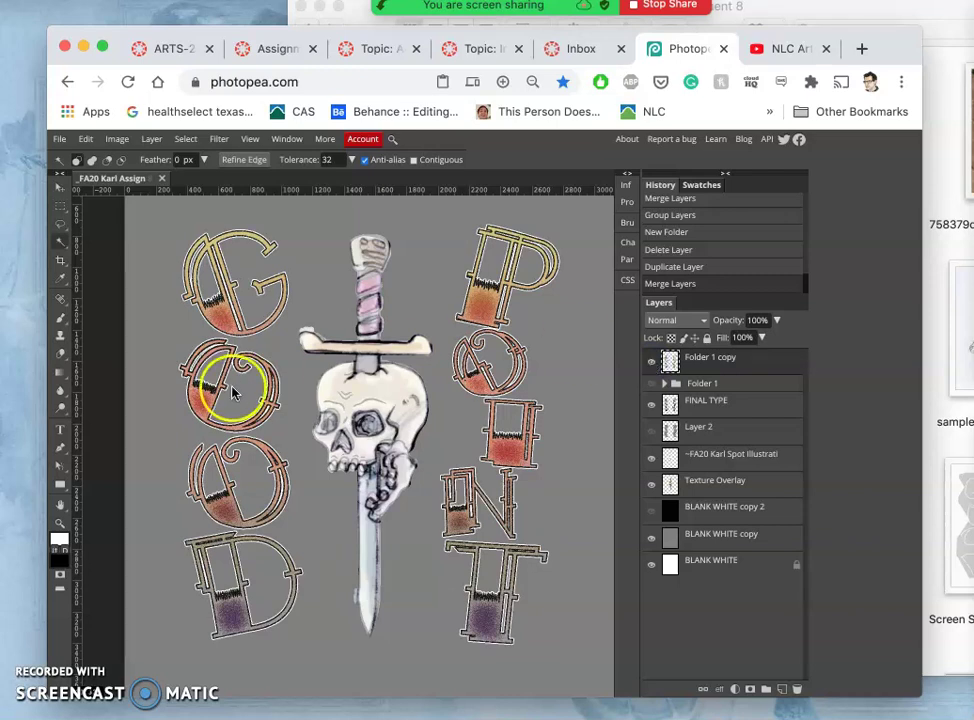
Set up the Burn Tool with a 393 px brush, 19% hardness and 19% exposure.
right_click(59, 409)
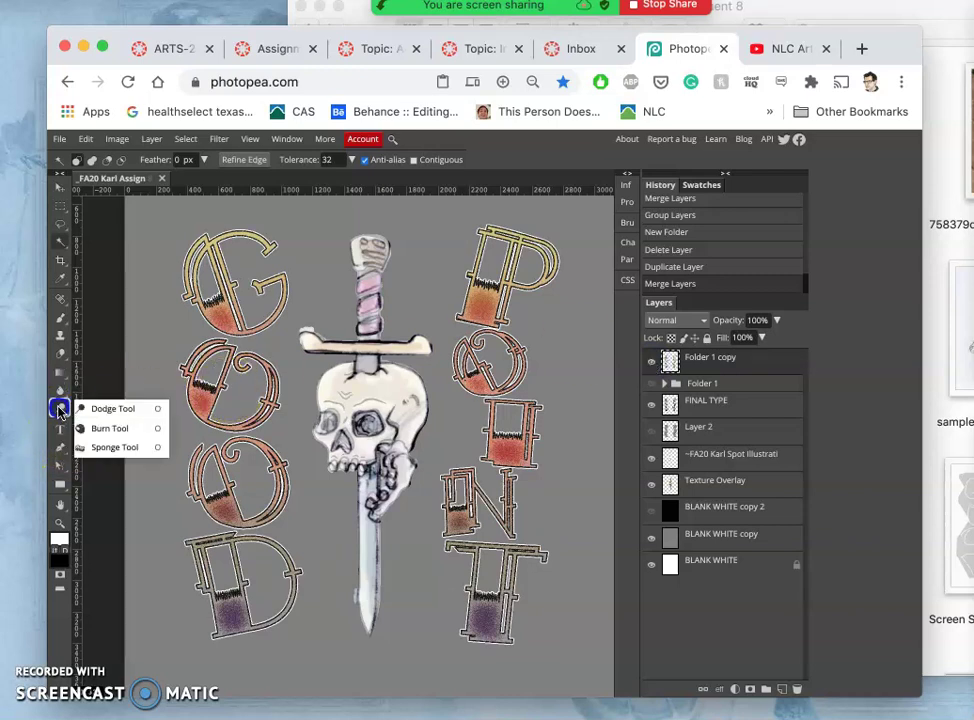
click(98, 428)
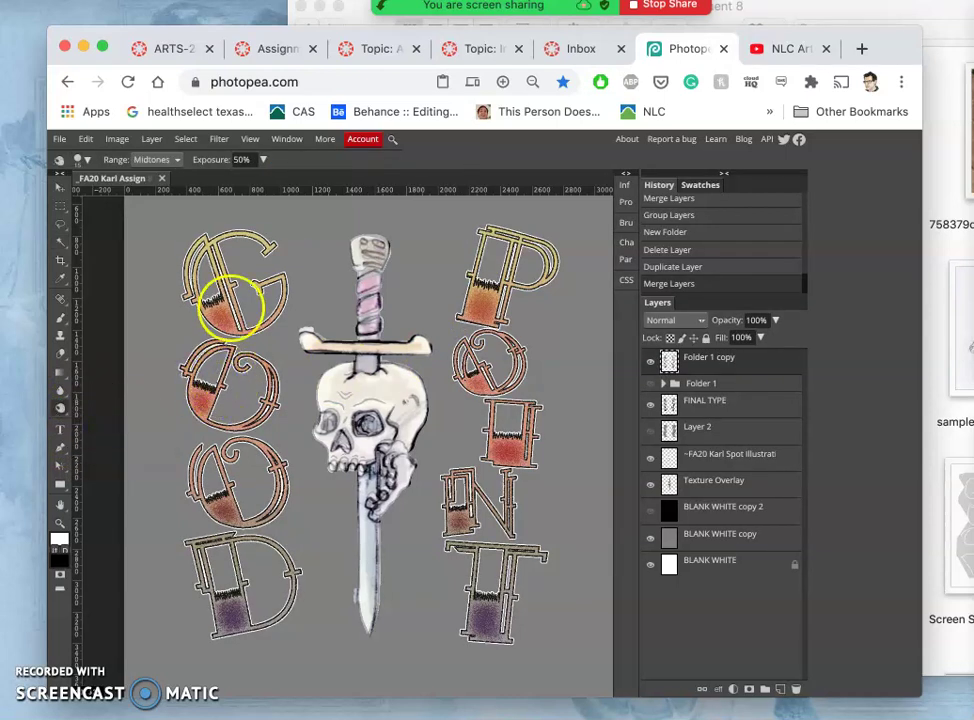
click(88, 160)
click(147, 200)
drag(135, 223, 109, 226)
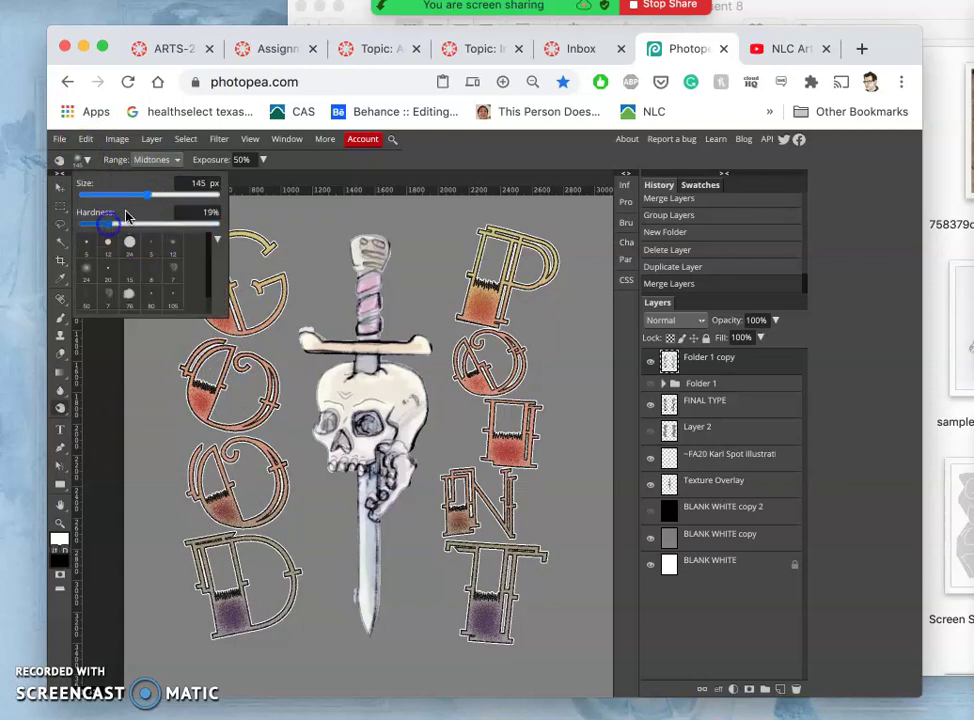
click(178, 194)
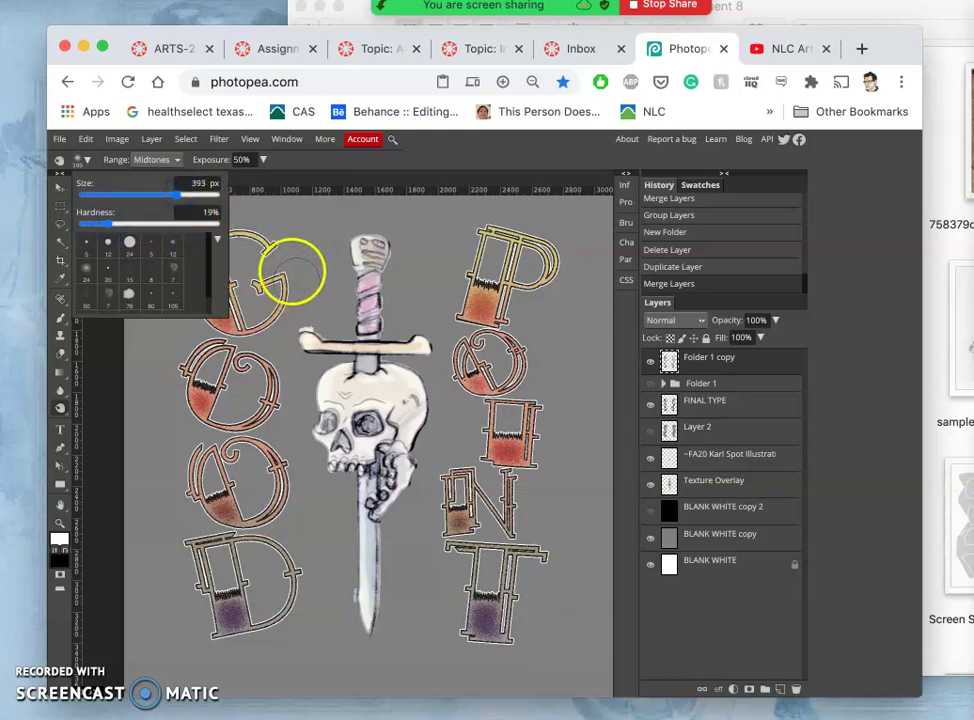
click(261, 162)
drag(238, 178, 212, 183)
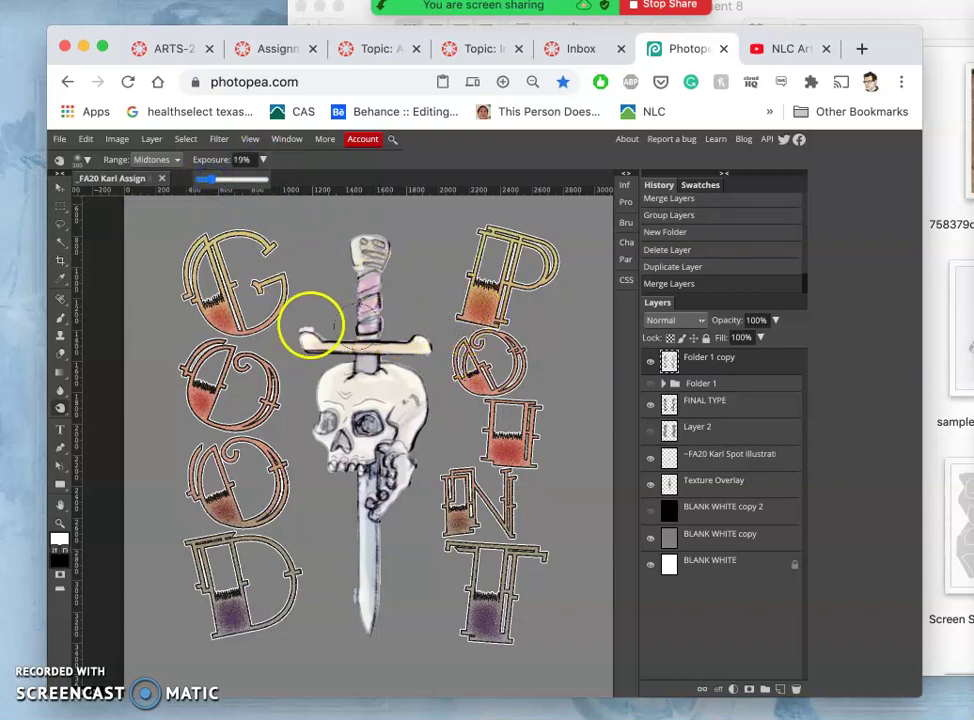
Burn the lower and outer edges of the letters in GOOD on the Folder 1 copy layer using the Midtones range.
mouse_move(292, 300)
mouse_down()
mouse_move(255, 334)
mouse_move(202, 326)
mouse_move(207, 335)
mouse_up()
mouse_move(228, 288)
mouse_down()
mouse_move(270, 297)
mouse_move(217, 283)
mouse_up()
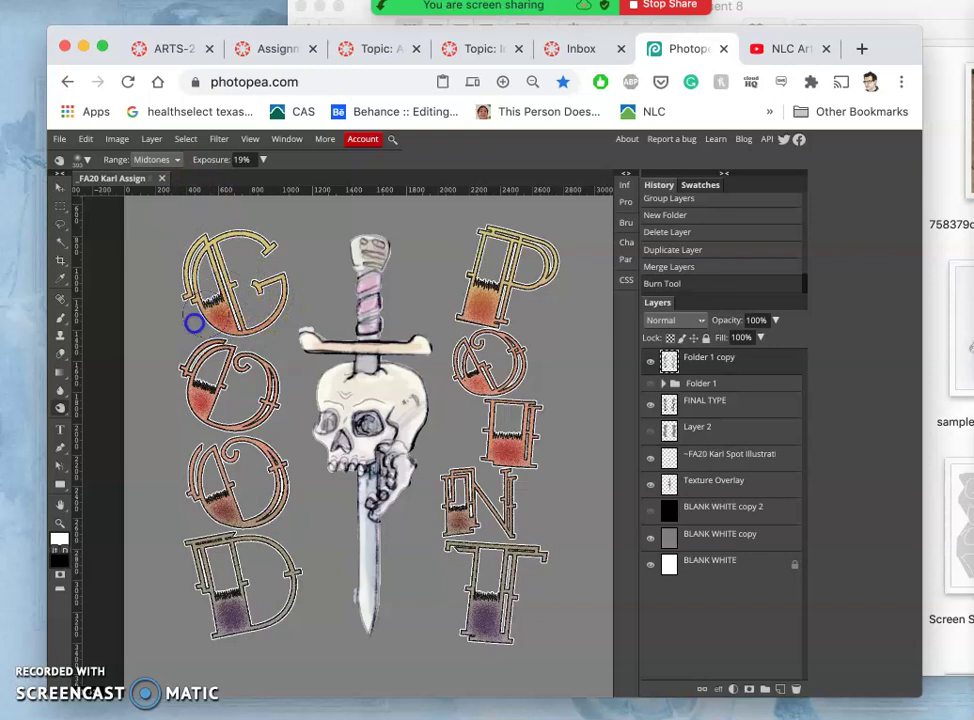
mouse_move(278, 276)
mouse_down()
mouse_move(263, 440)
mouse_move(261, 418)
mouse_move(234, 421)
mouse_up()
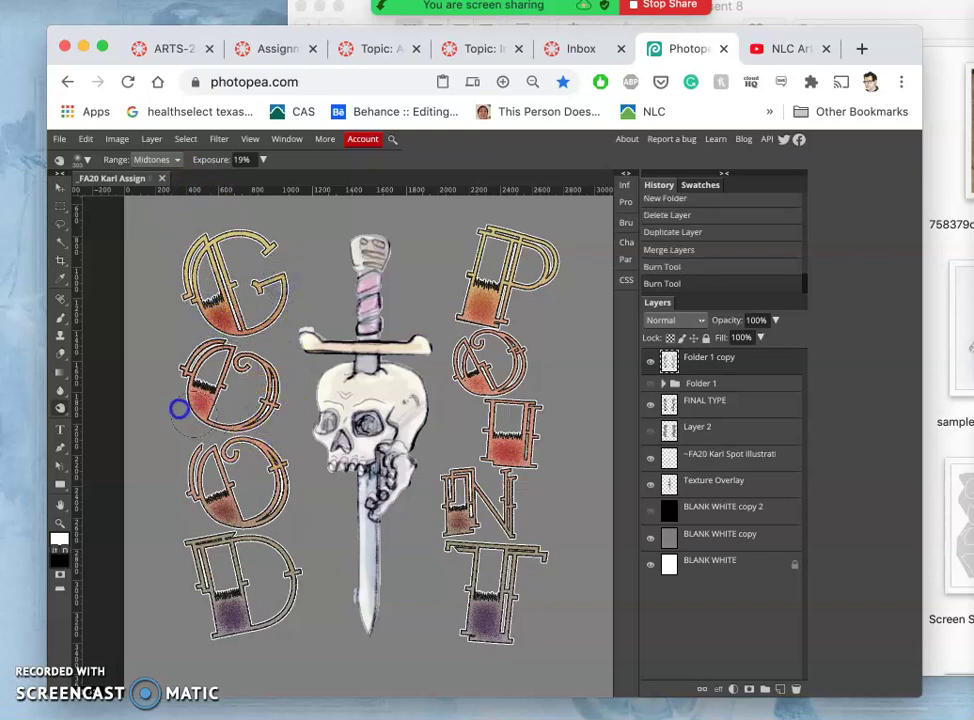
mouse_move(192, 495)
mouse_down()
mouse_move(230, 515)
mouse_move(262, 506)
mouse_up()
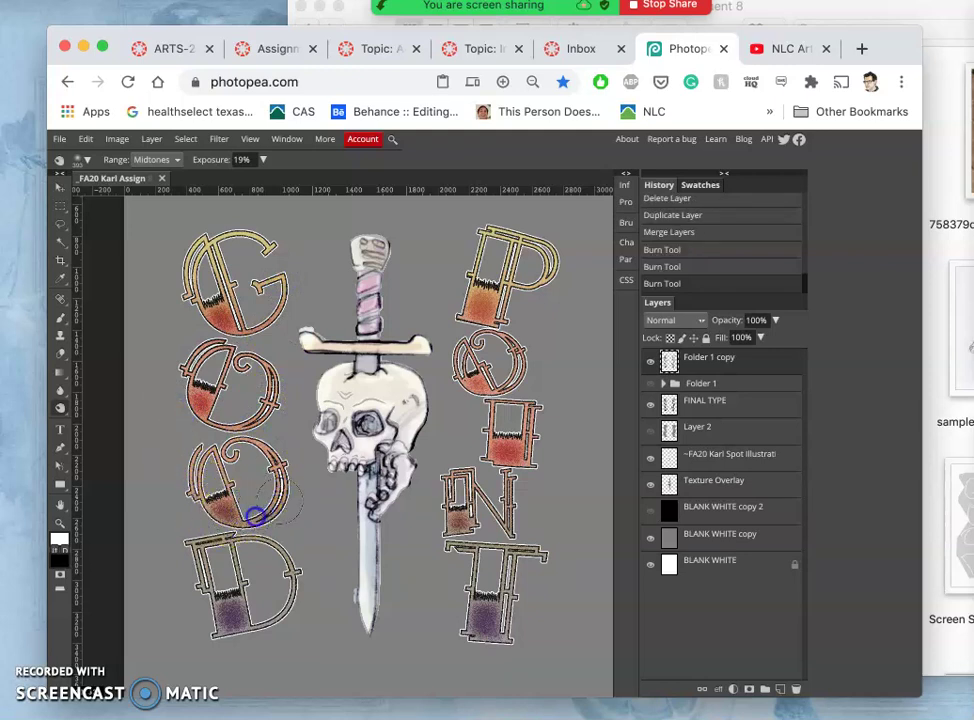
mouse_move(304, 467)
mouse_down()
mouse_move(270, 505)
mouse_move(293, 472)
mouse_up()
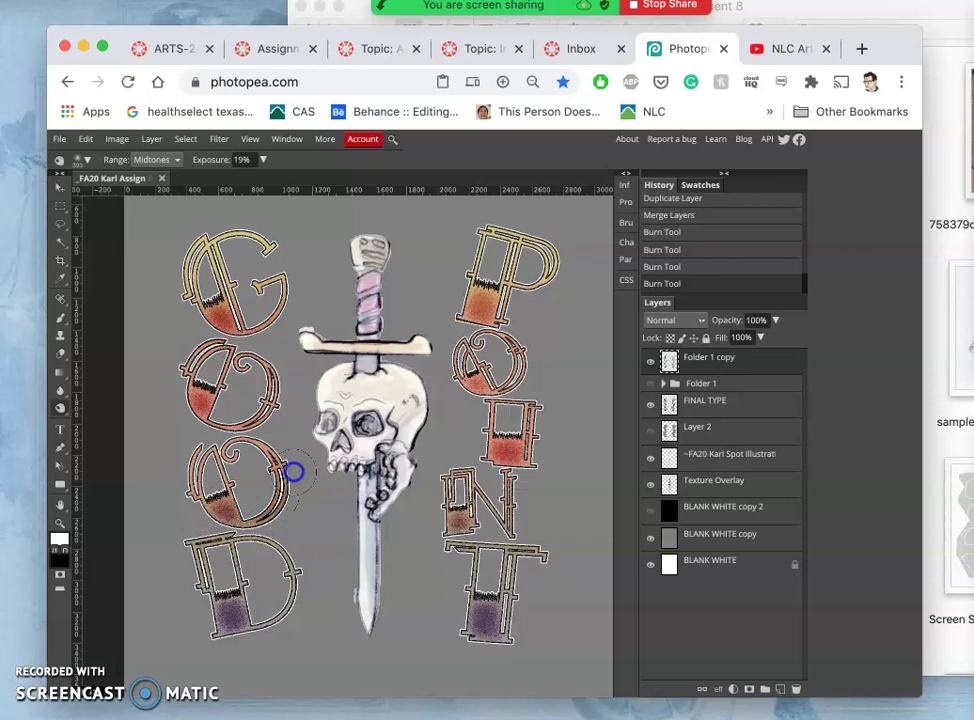
drag(230, 625, 283, 663)
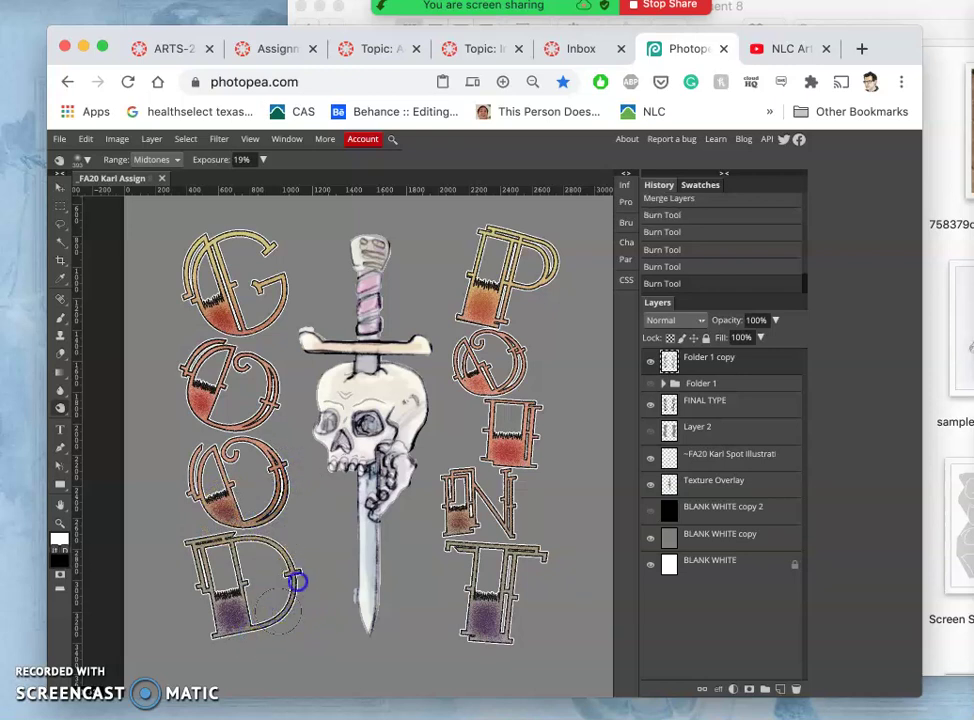
drag(207, 629, 205, 628)
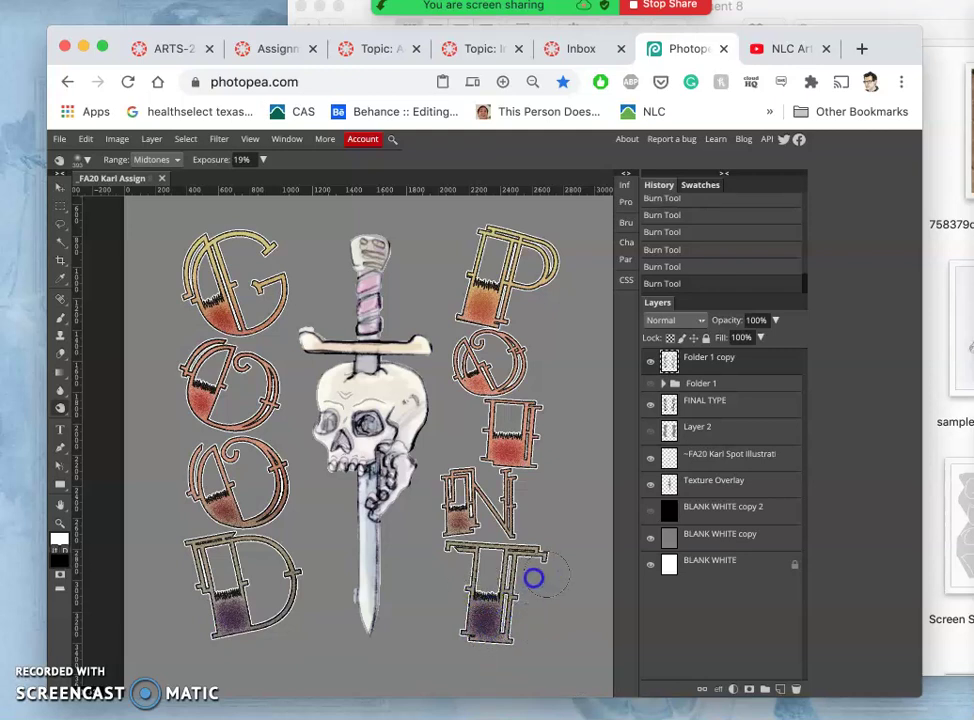
Burn the lower and outer edges of the letters in POINT, working upward from the T to the P.
drag(463, 515, 445, 516)
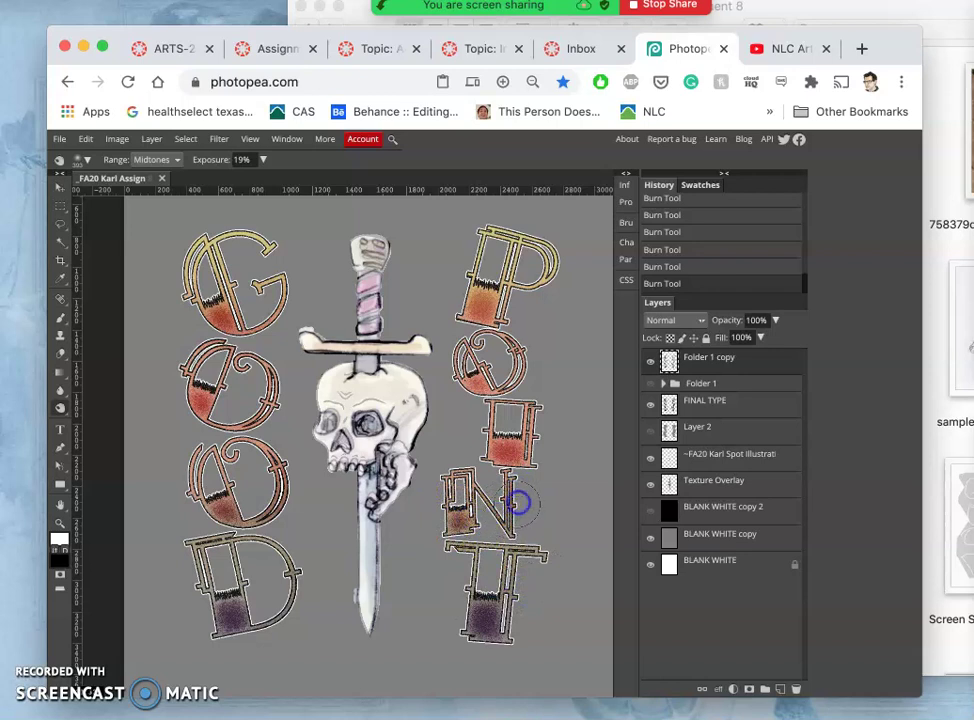
click(528, 457)
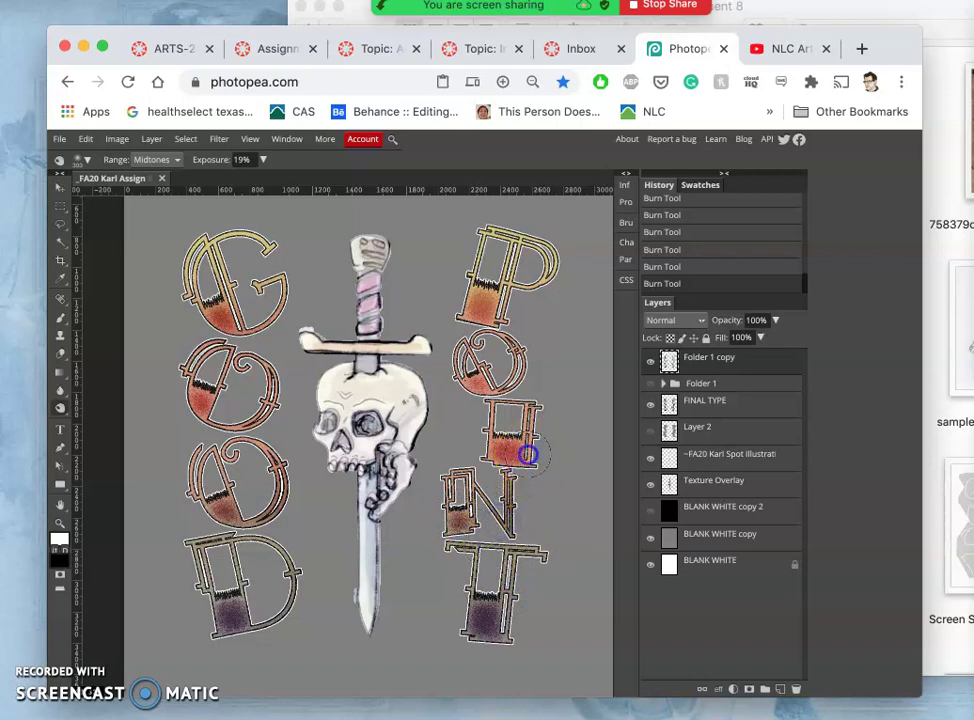
mouse_move(569, 448)
mouse_down()
mouse_move(493, 376)
mouse_move(457, 413)
mouse_up()
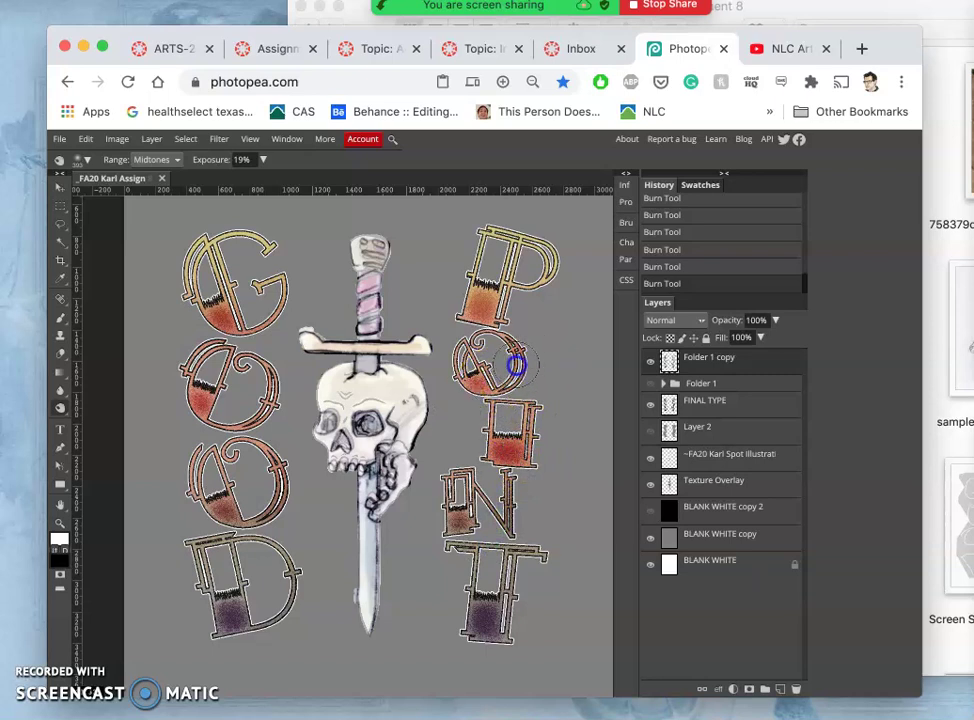
mouse_move(505, 335)
mouse_down()
mouse_move(496, 311)
mouse_move(463, 289)
mouse_move(473, 299)
mouse_up()
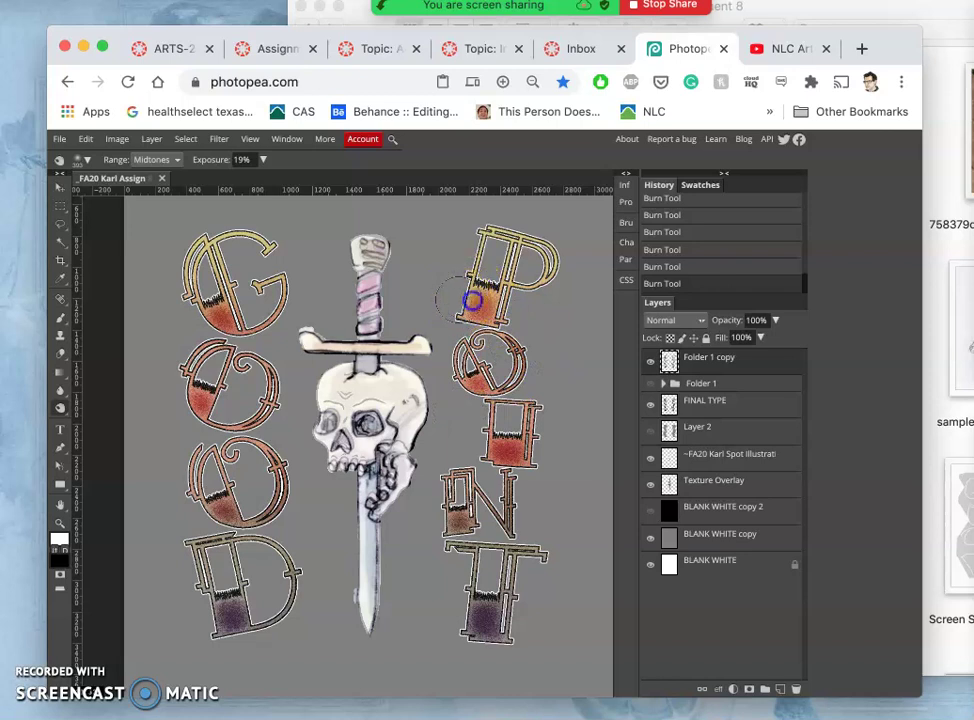
drag(537, 318, 508, 318)
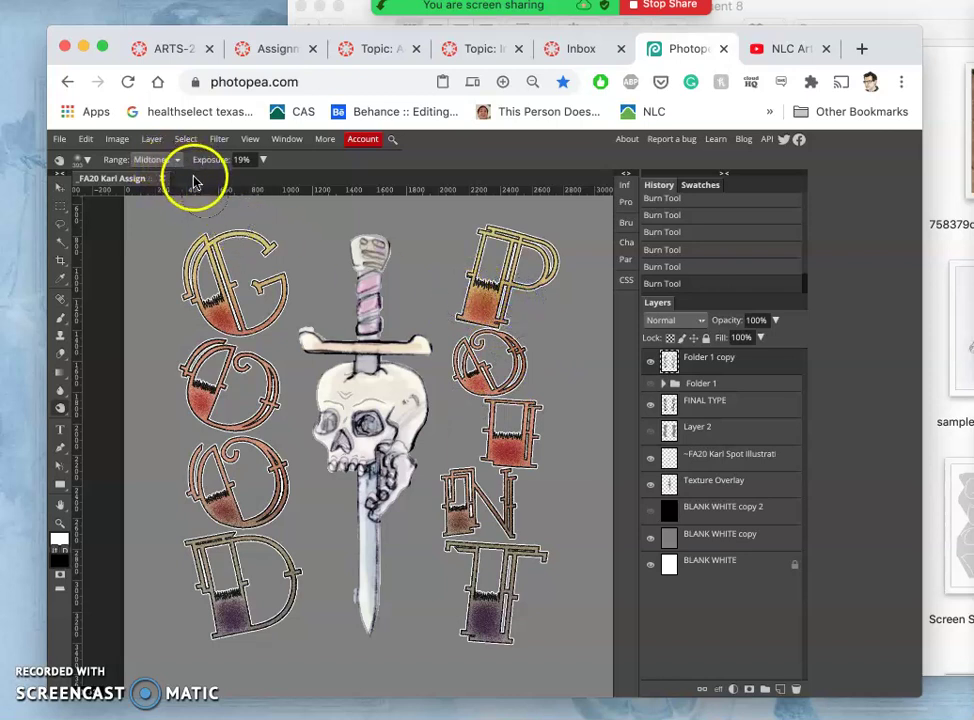
Show the original Folder 1 and compare the lettering with the burned Folder 1 copy layer hidden and shown.
click(650, 362)
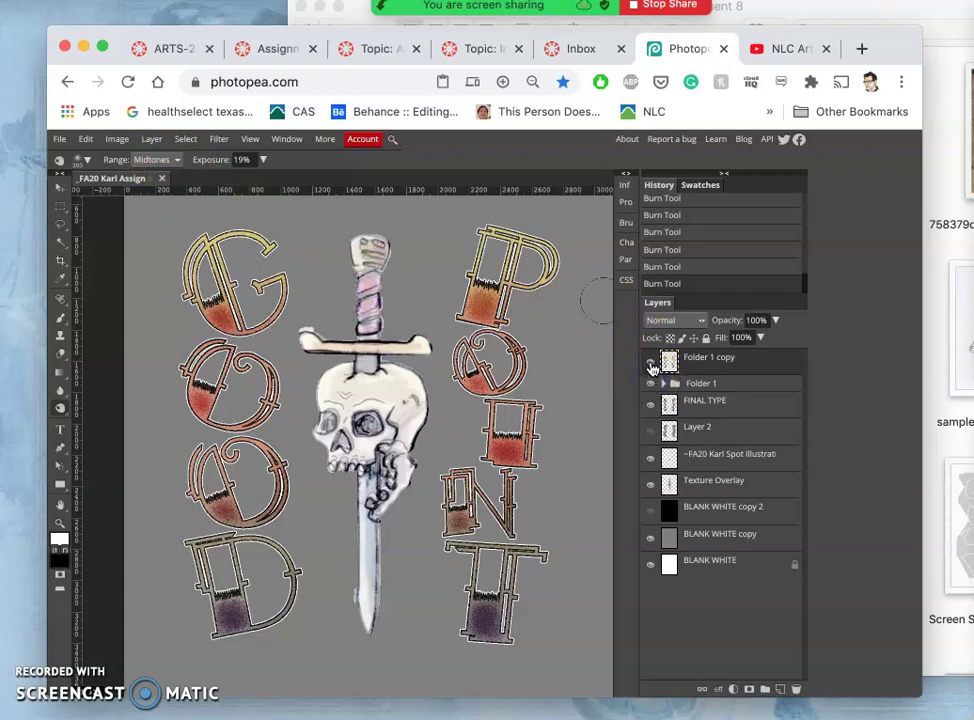
click(651, 364)
click(651, 366)
click(651, 366)
click(651, 366)
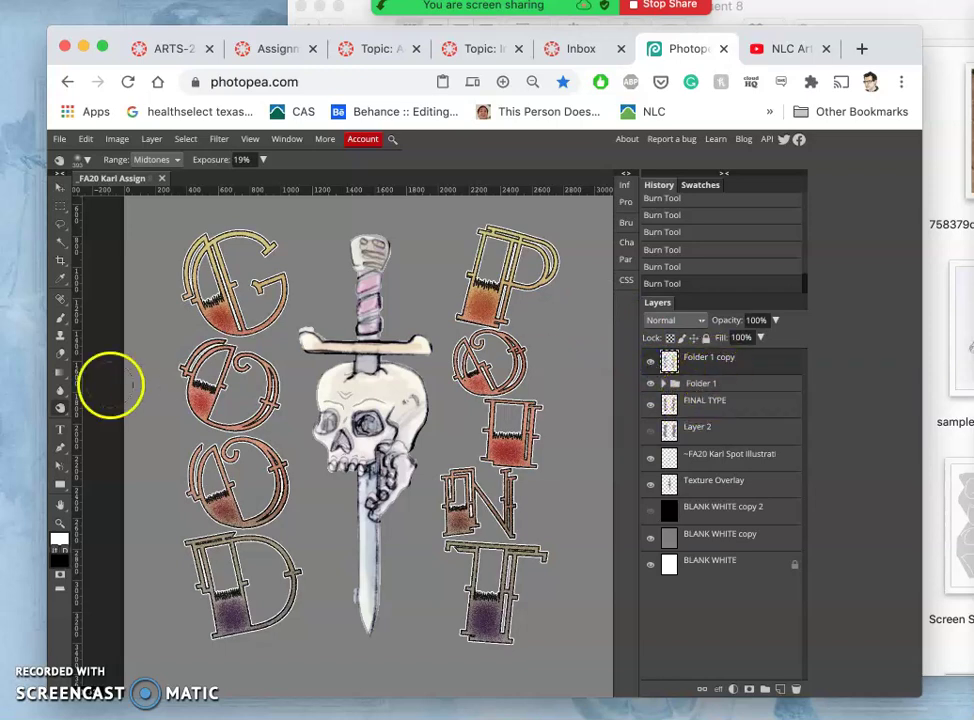
Set up the Dodge Tool with a 350 px brush, 21% hardness and 23% exposure.
right_click(61, 406)
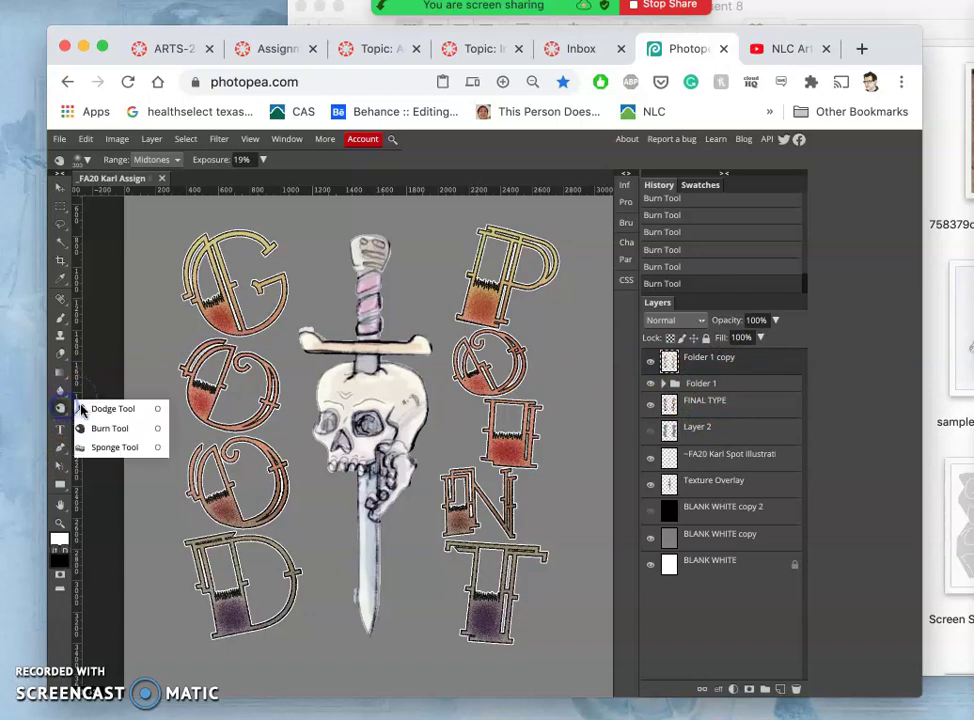
click(104, 408)
click(150, 198)
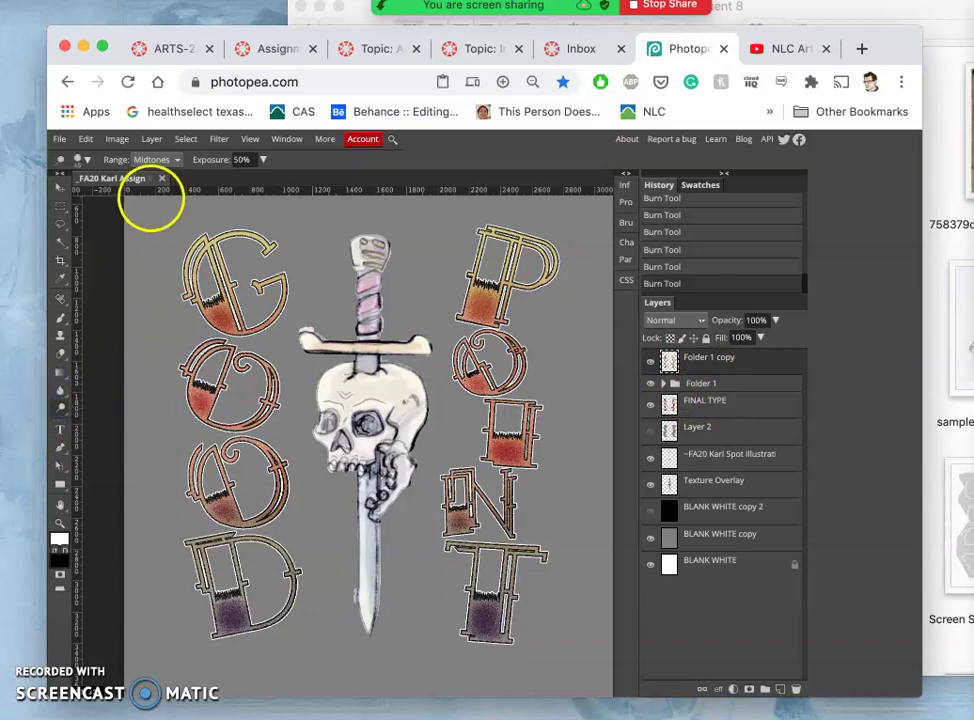
click(88, 161)
mouse_move(130, 221)
mouse_down()
mouse_move(109, 222)
mouse_move(159, 193)
mouse_move(150, 198)
mouse_up()
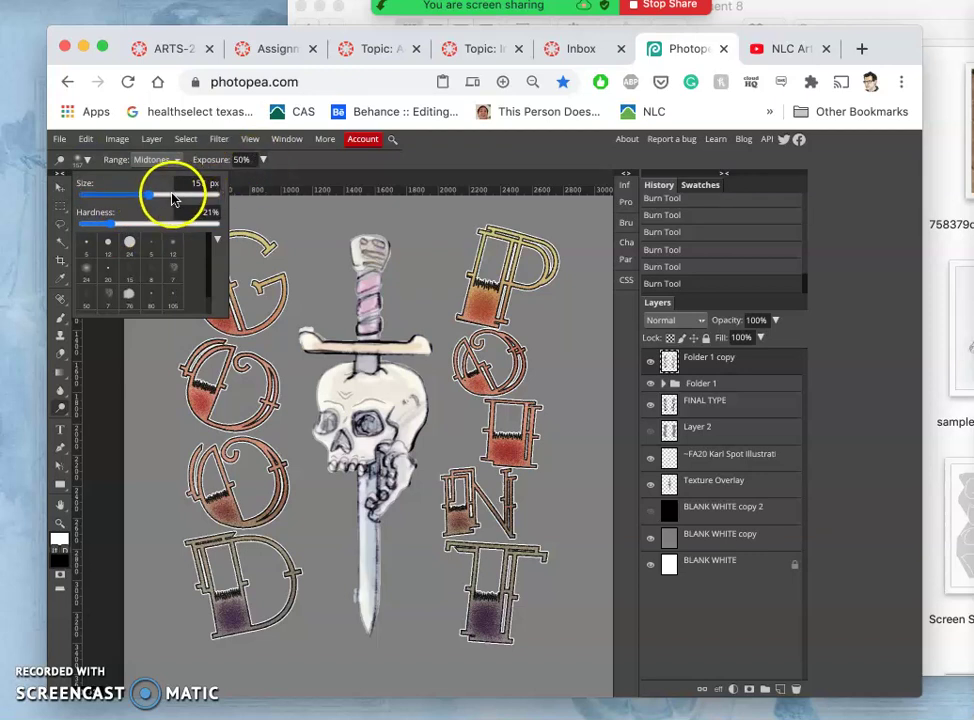
click(262, 159)
drag(220, 183, 215, 186)
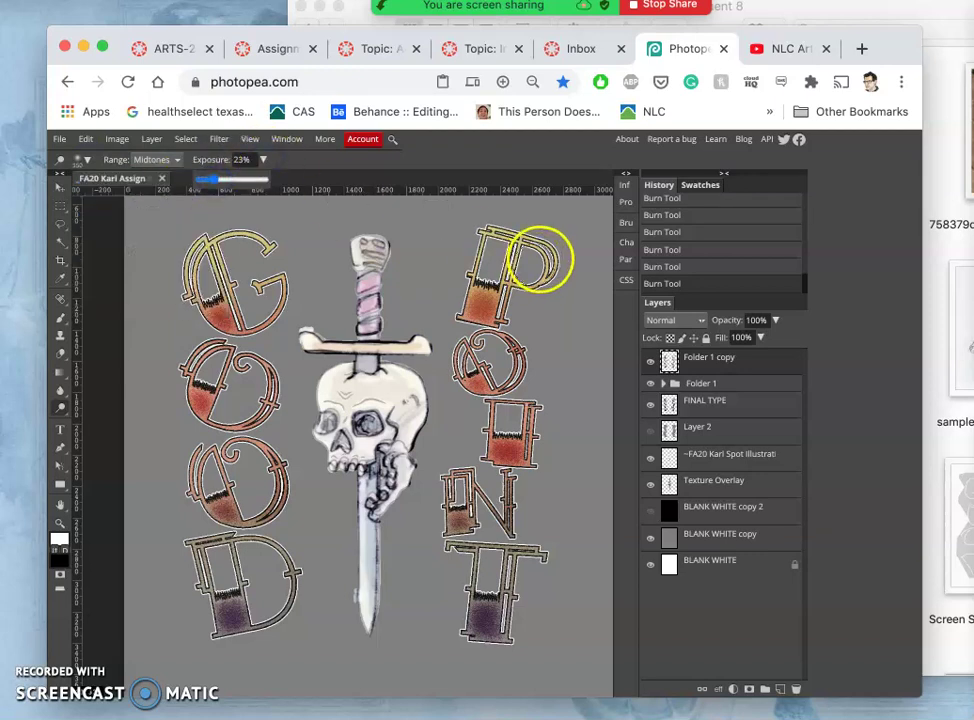
Dodge the upper edges of the letters in POINT, working downward from the P to the T.
mouse_move(533, 235)
mouse_down()
mouse_move(568, 290)
mouse_move(550, 241)
mouse_move(582, 278)
mouse_up()
drag(476, 346, 456, 376)
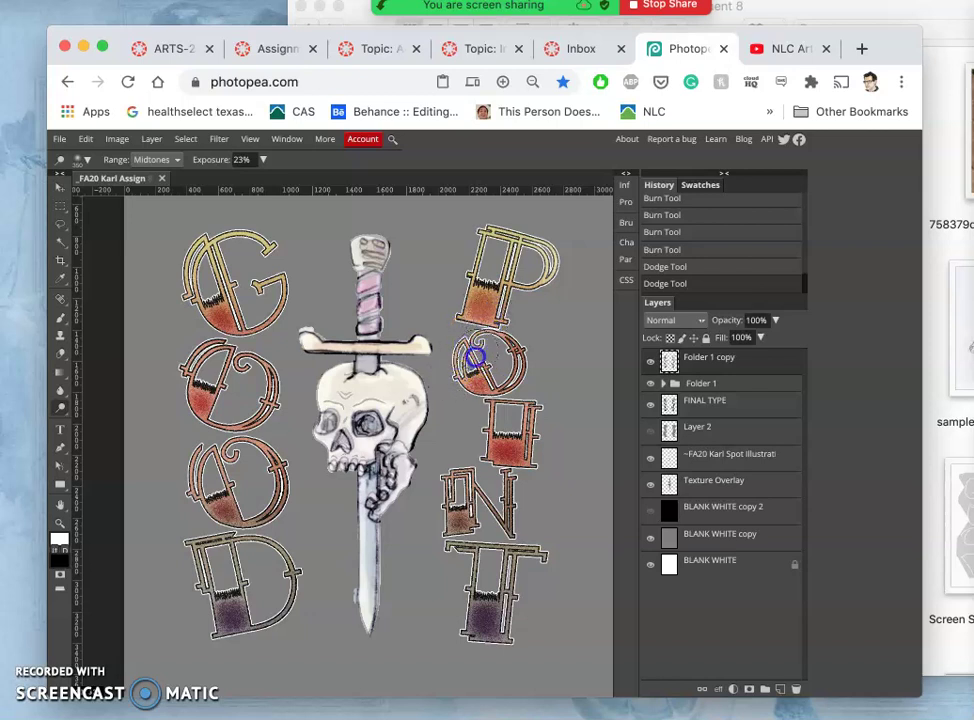
drag(488, 452, 534, 405)
mouse_move(572, 515)
mouse_down()
mouse_move(578, 522)
mouse_move(500, 550)
mouse_move(458, 488)
mouse_move(462, 470)
mouse_move(443, 487)
mouse_up()
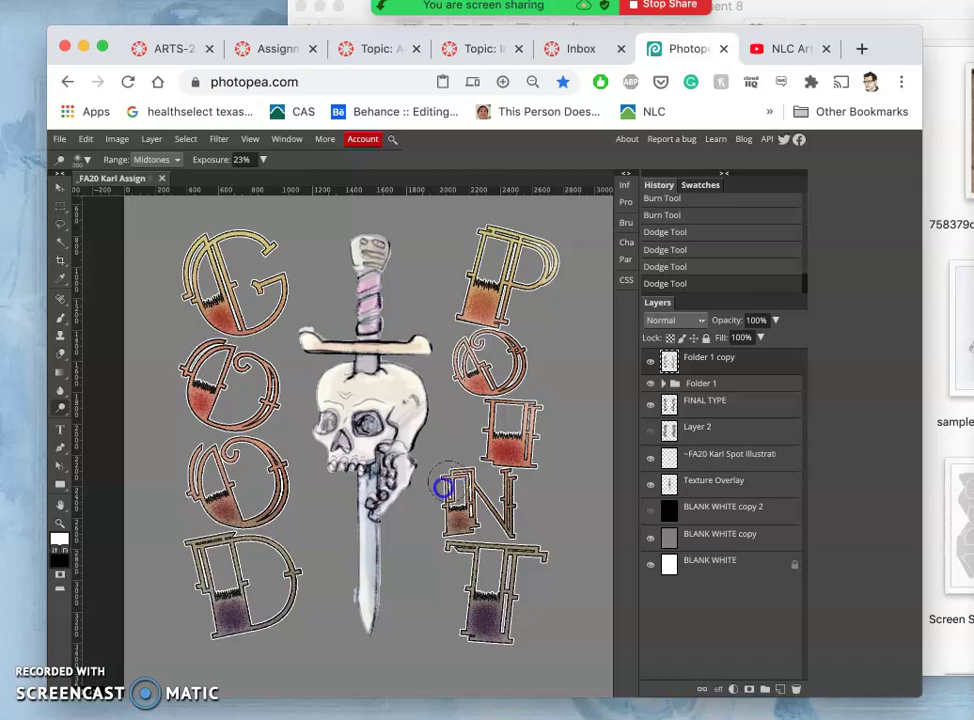
mouse_move(500, 585)
mouse_down()
mouse_move(530, 615)
mouse_move(522, 611)
mouse_move(540, 567)
mouse_up()
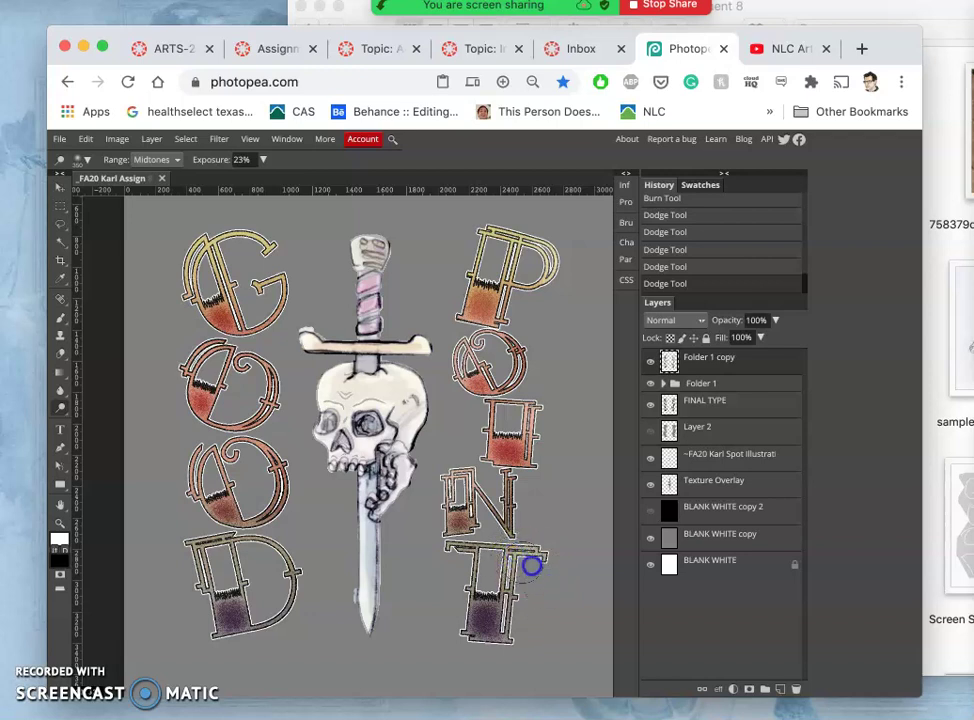
Dodge the upper edges of the letters in GOOD, working upward from the D to the G.
mouse_move(548, 590)
mouse_down()
mouse_move(326, 544)
mouse_move(235, 496)
mouse_move(174, 533)
mouse_move(185, 545)
mouse_up()
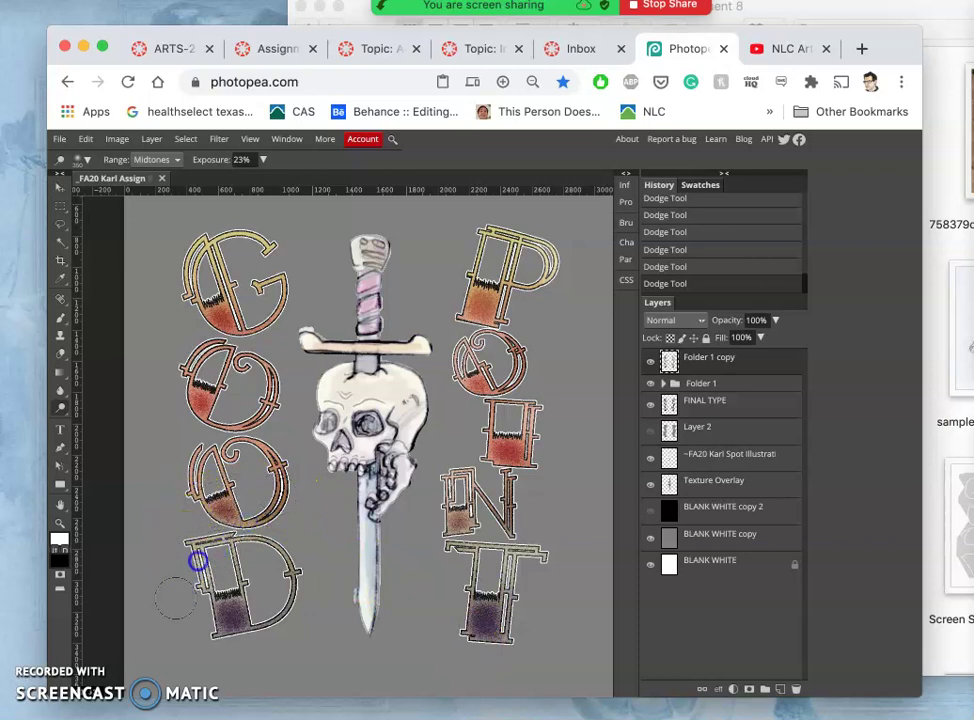
mouse_move(228, 570)
mouse_down()
mouse_move(266, 485)
mouse_move(254, 456)
mouse_move(209, 446)
mouse_up()
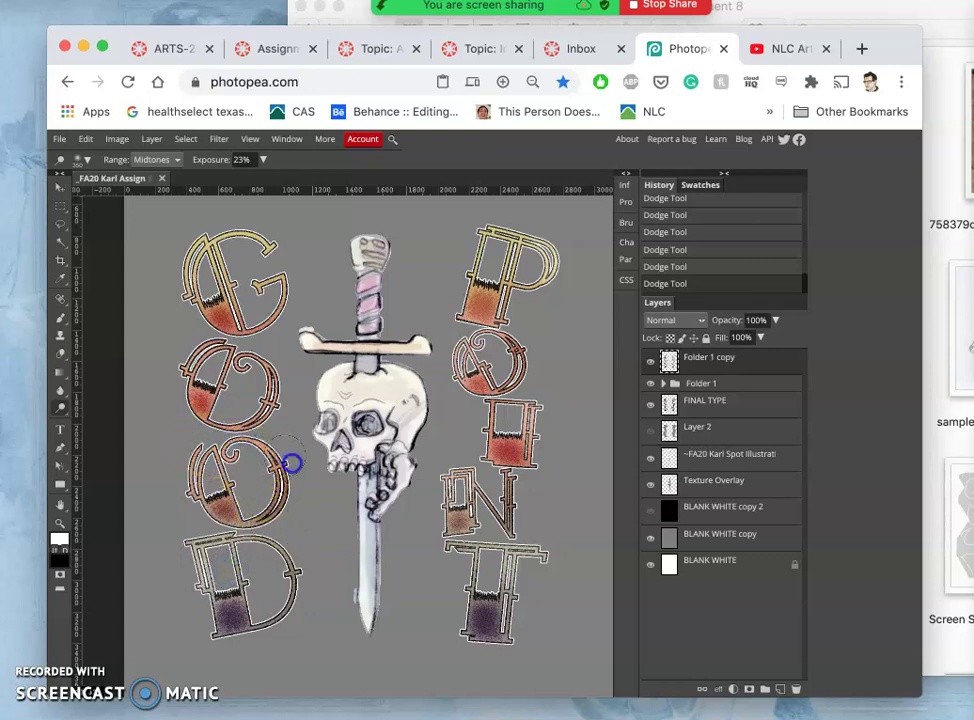
drag(272, 467, 271, 457)
drag(226, 345, 227, 348)
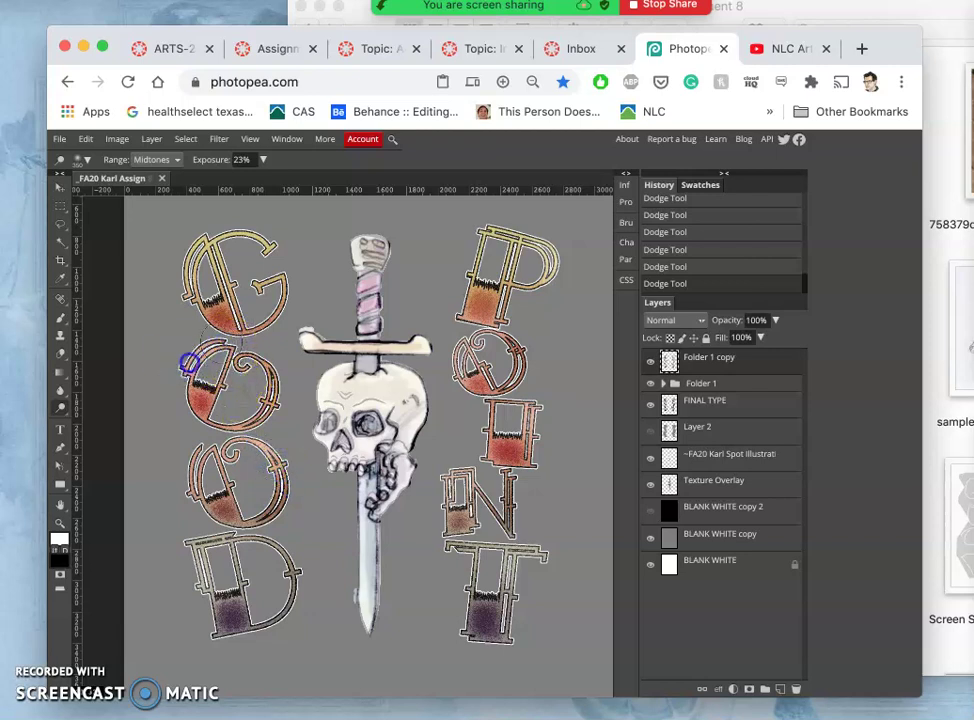
mouse_move(226, 258)
mouse_down()
mouse_move(233, 224)
mouse_move(248, 235)
mouse_up()
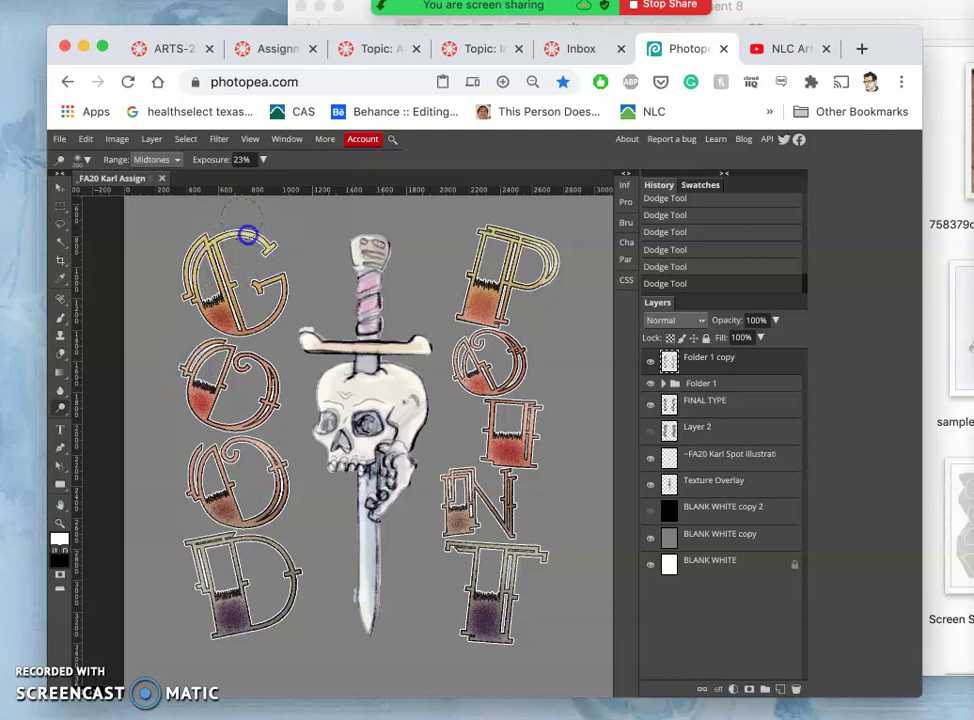